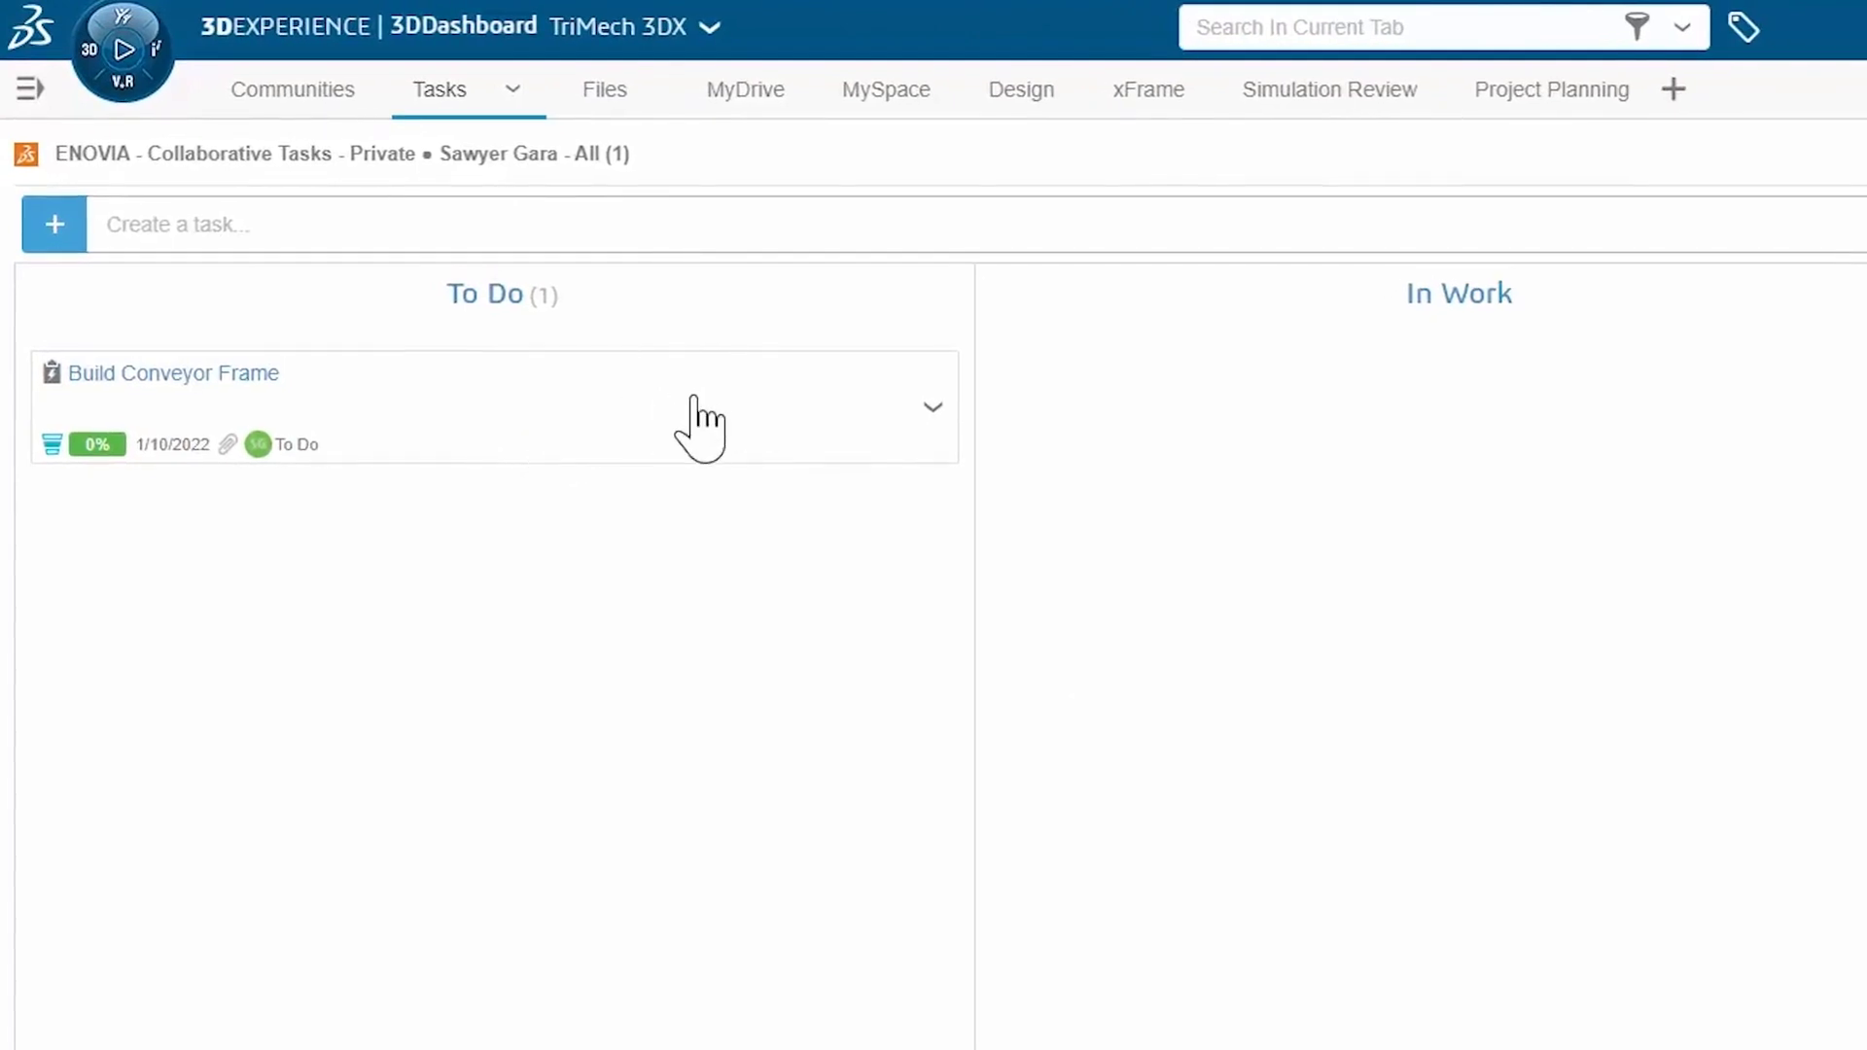
# Step: Drag the Build Conveyor Frame card from To Do into the In Work column
pyautogui.moveTo(542, 429); pyautogui.dragTo(1280, 460)
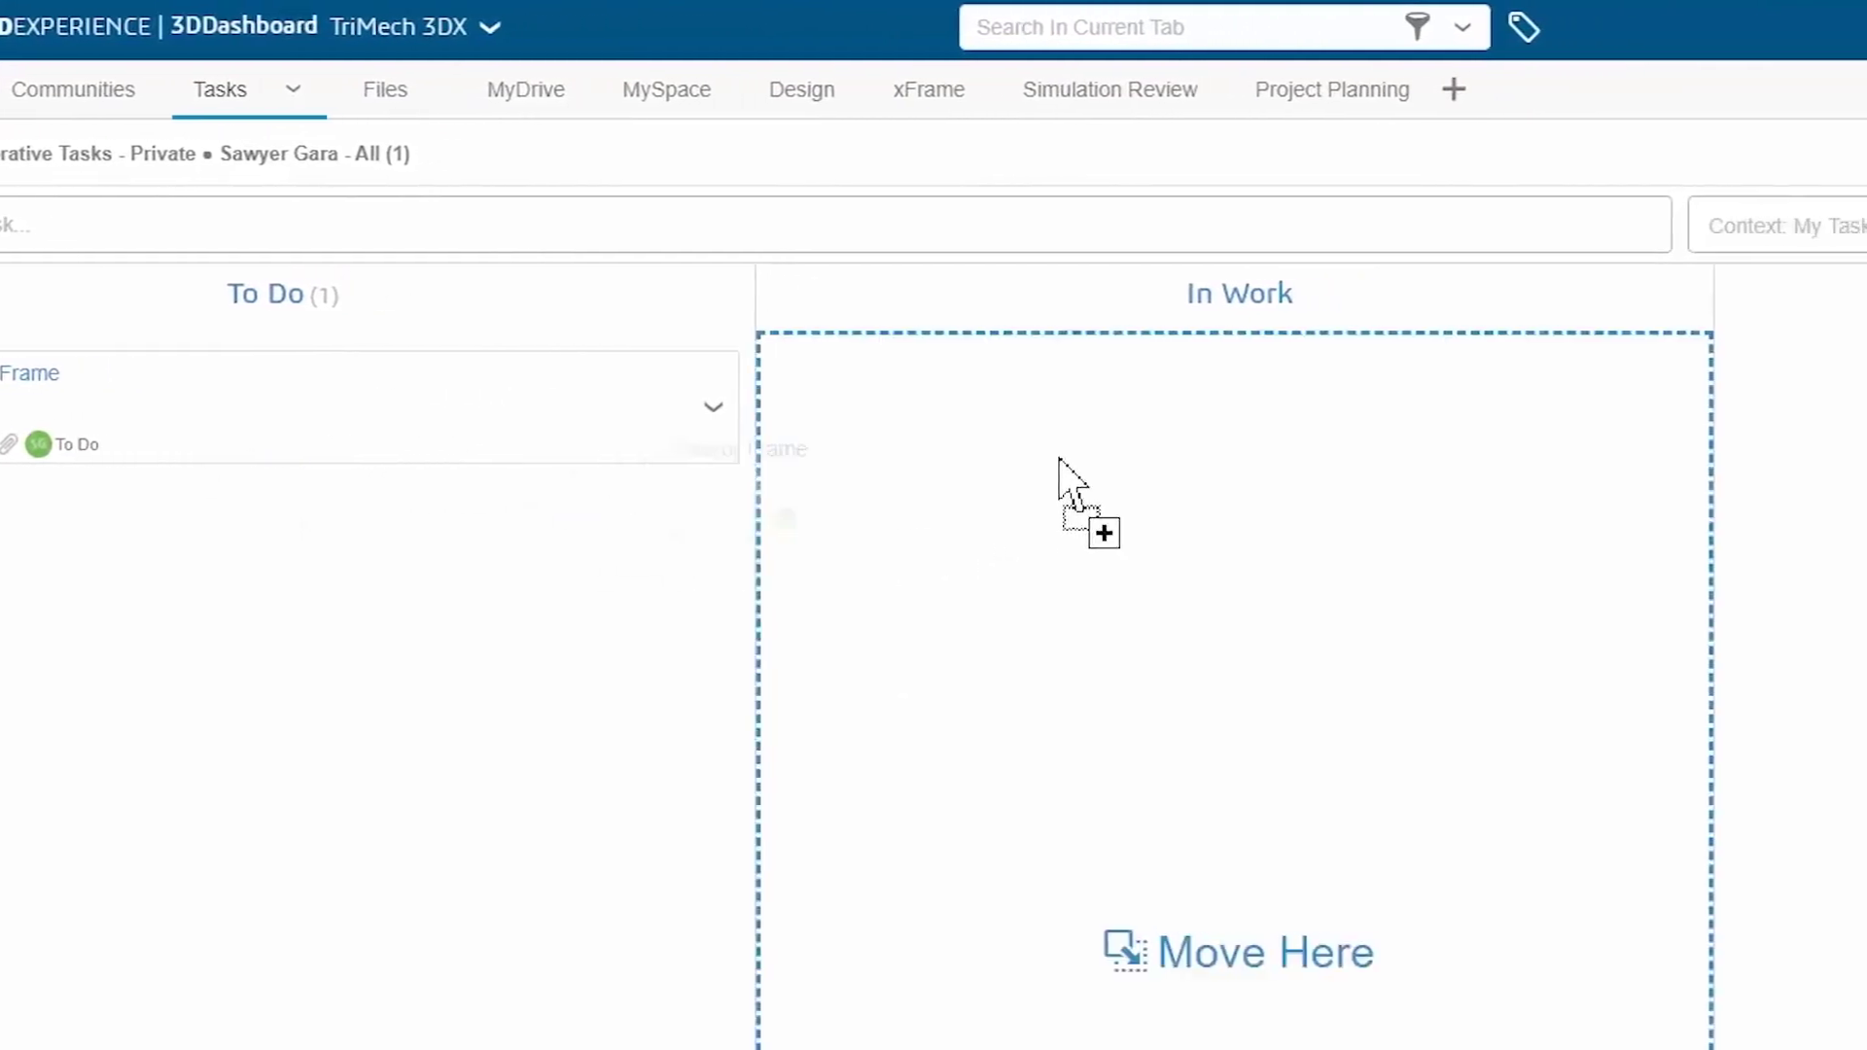
pyautogui.moveTo(1060, 459); pyautogui.dragTo(1066, 482)
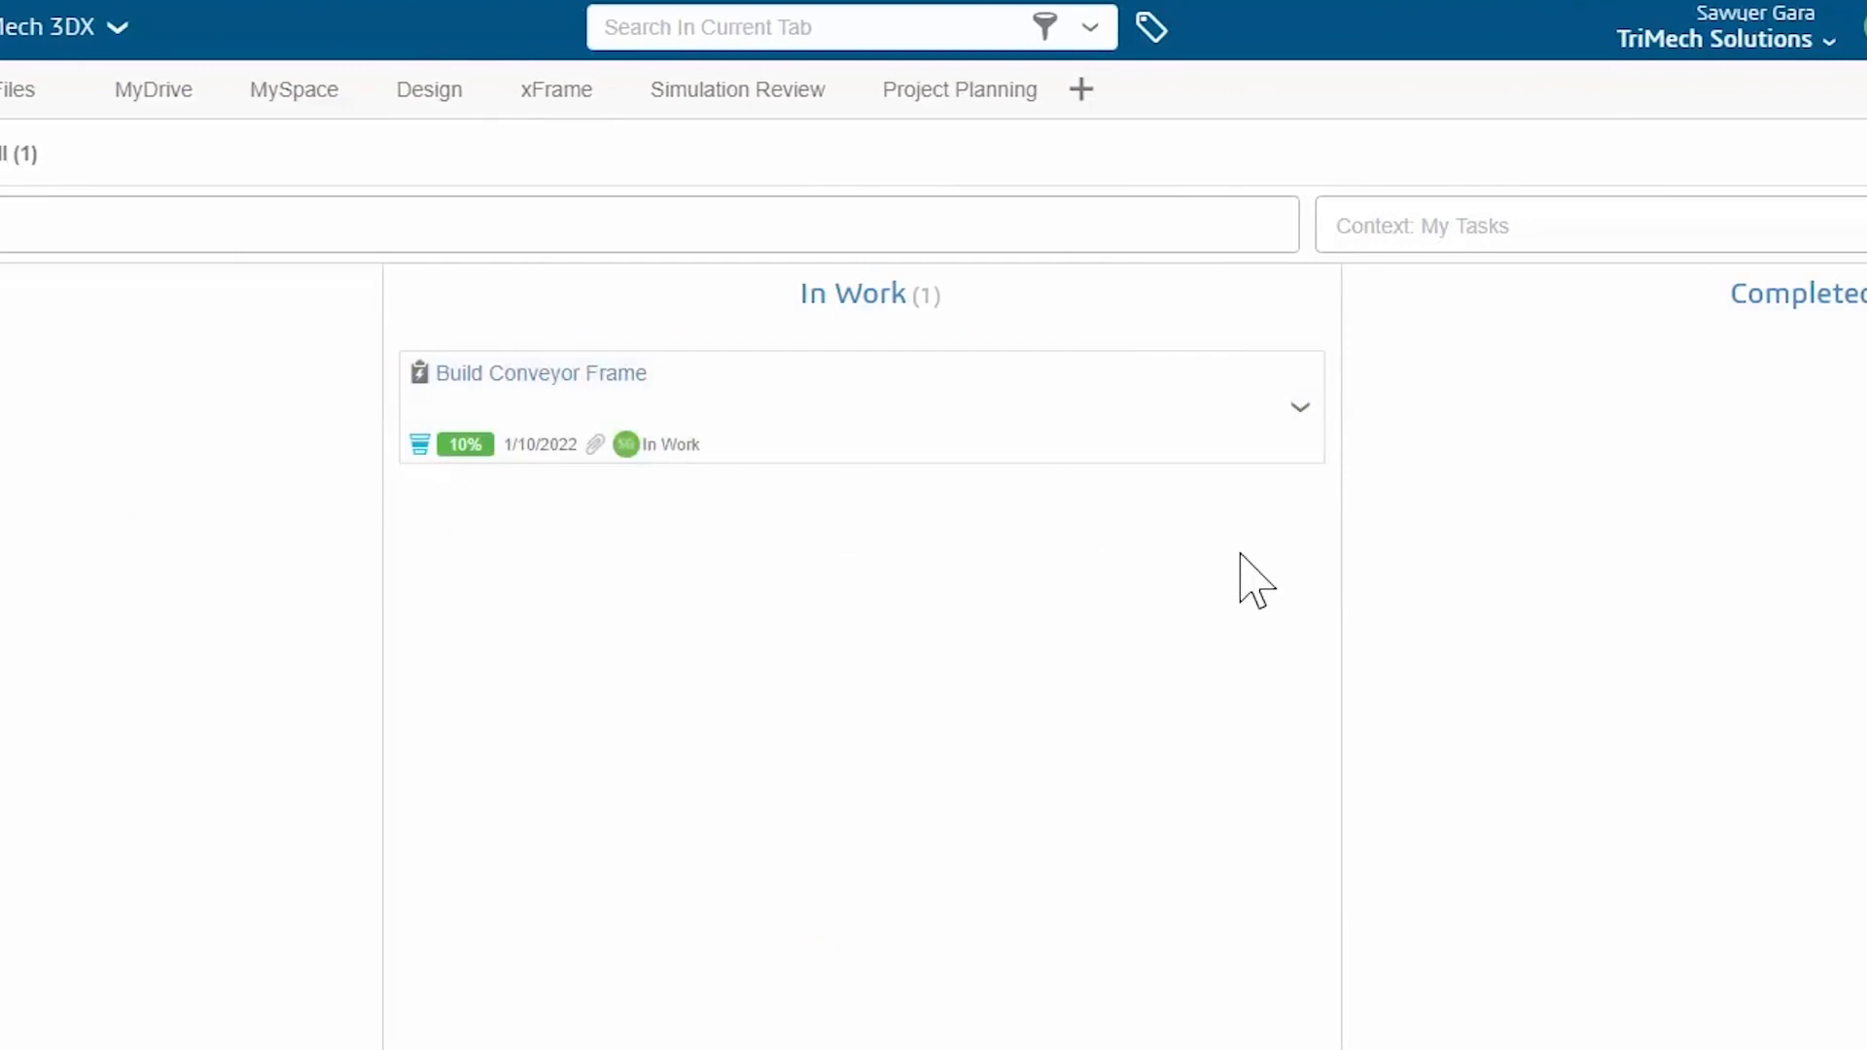
# Step: In the task's properties, show the Open With app list for the Conveyor Frame attachment
pyautogui.click(1041, 417)
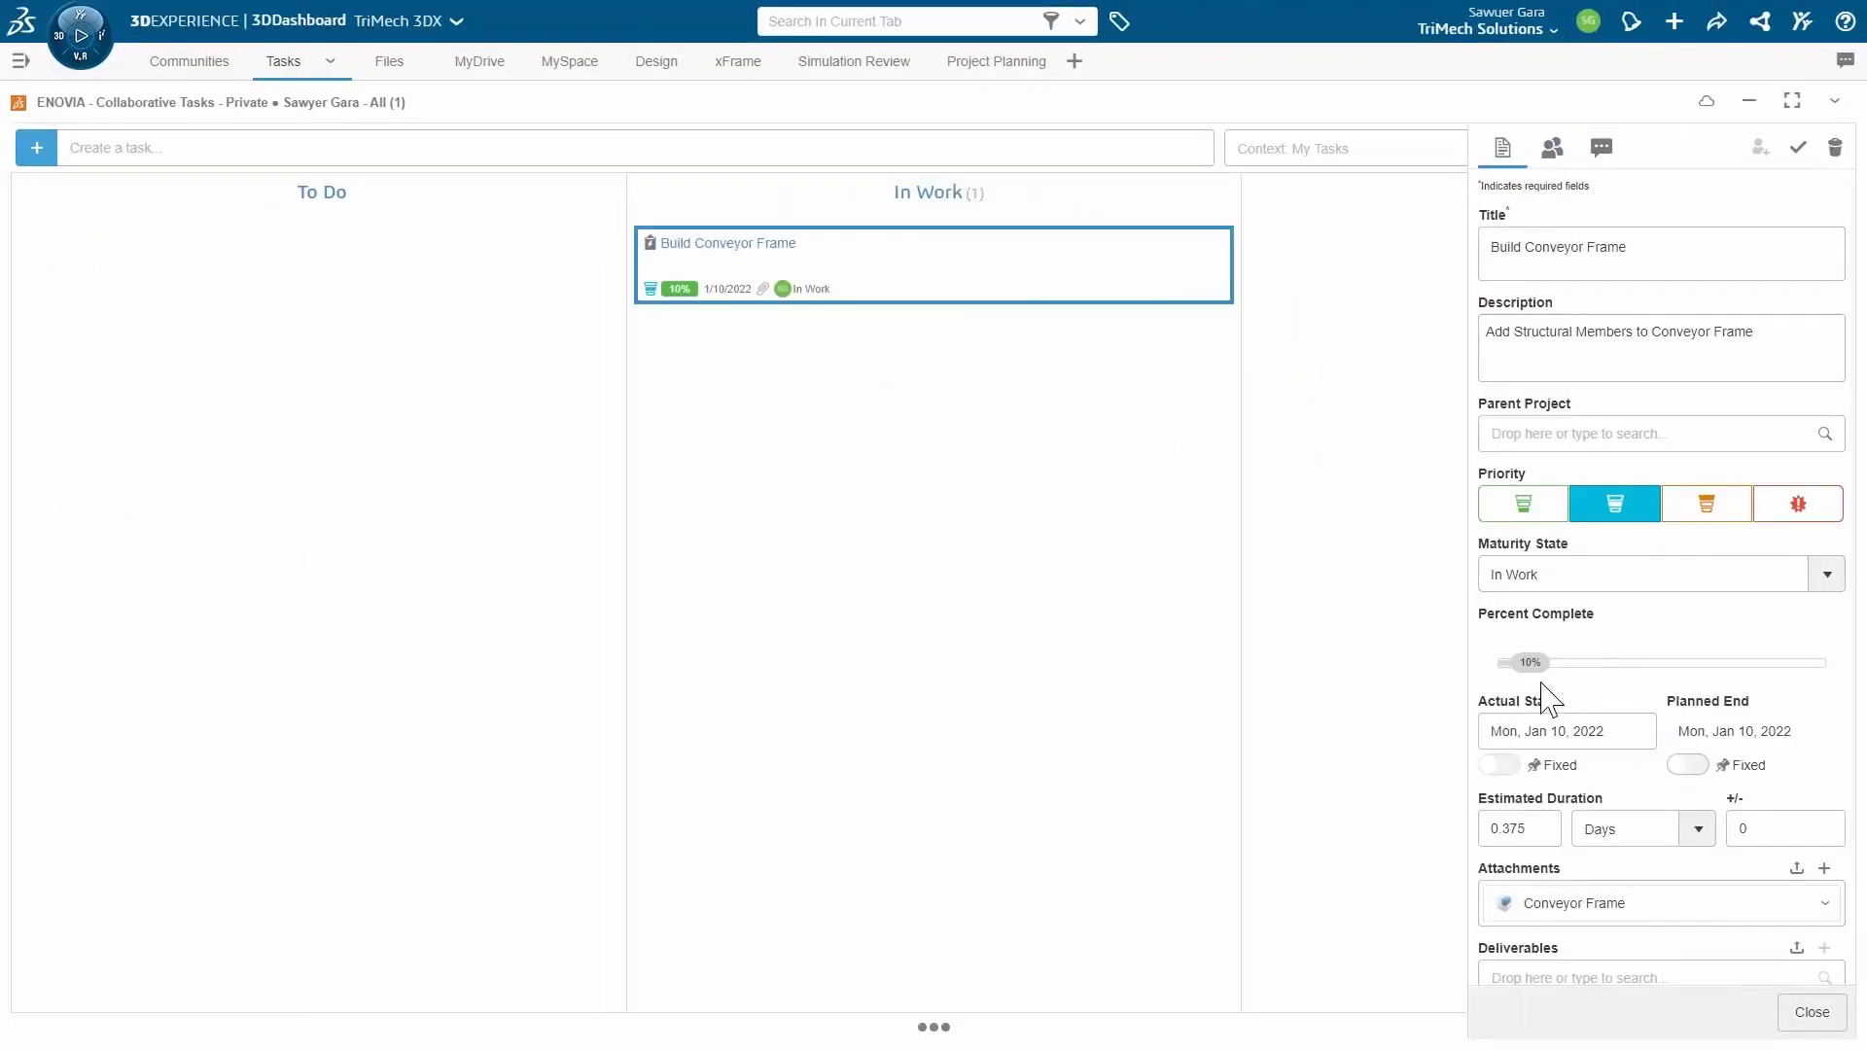
pyautogui.scroll(-3, 1556, 681)
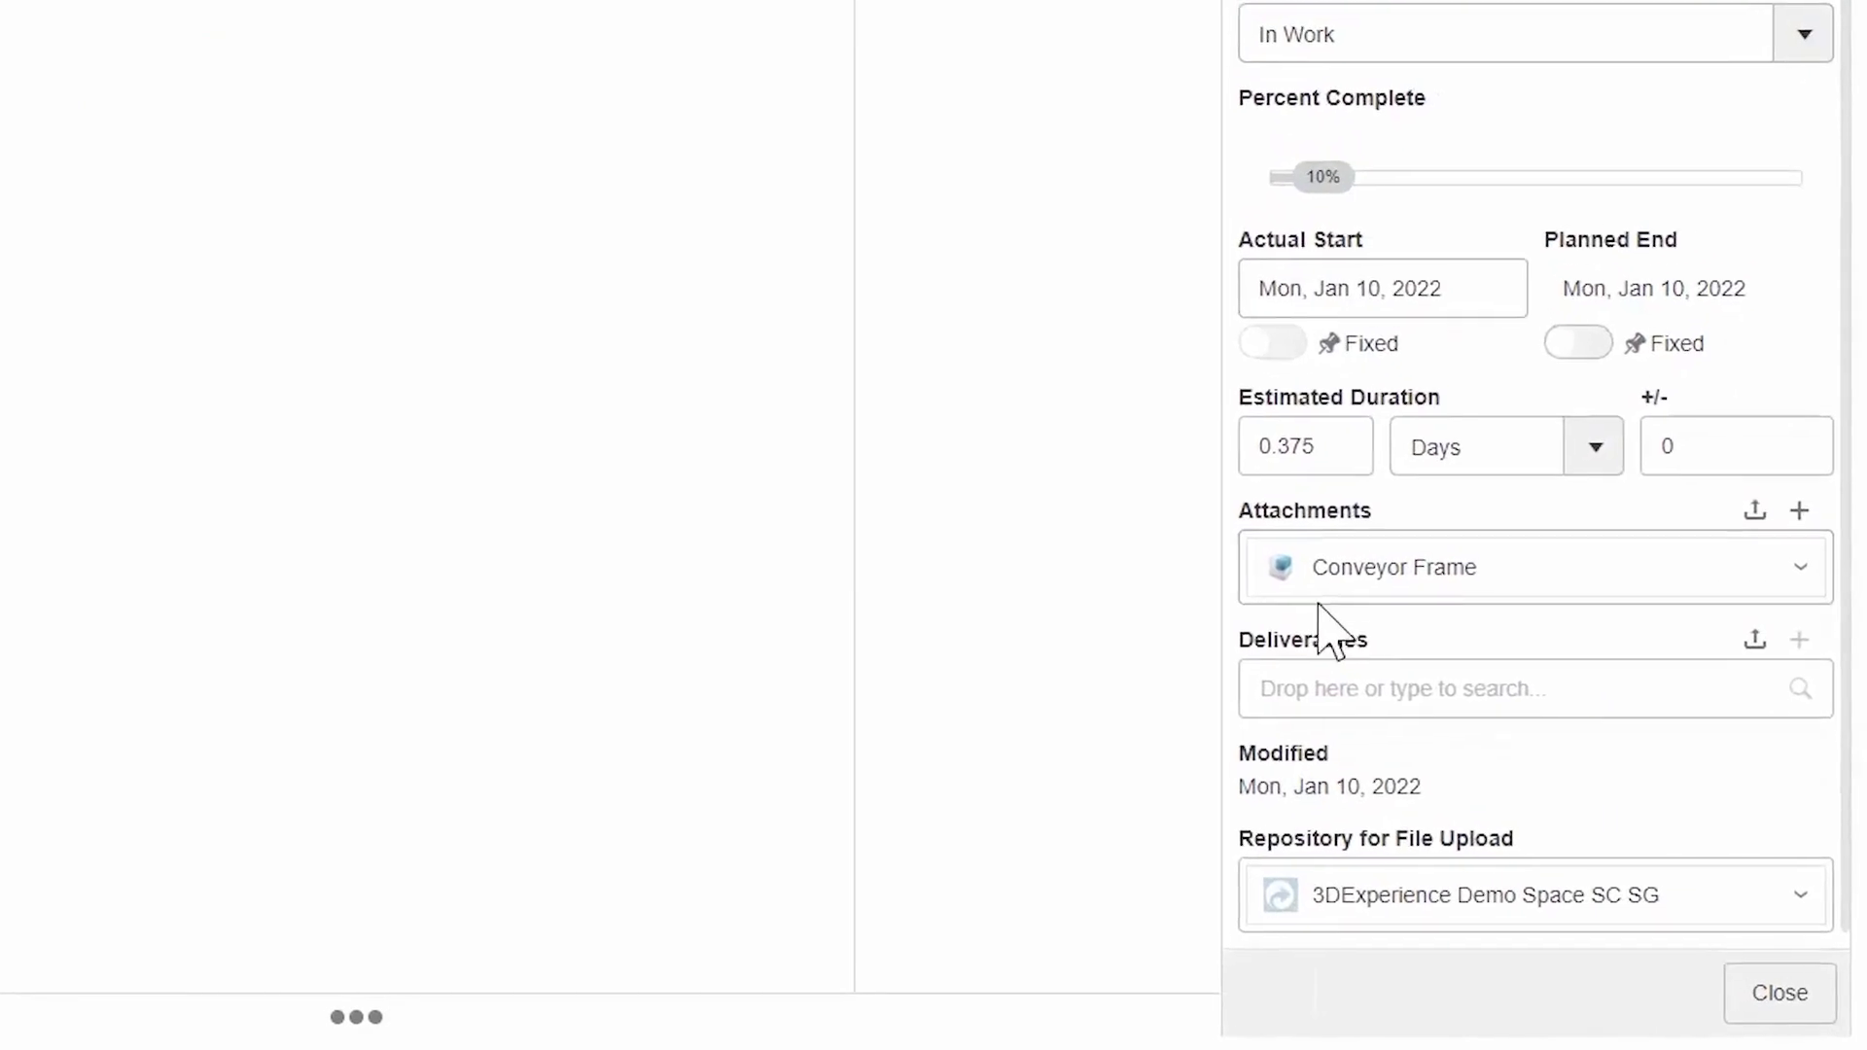
pyautogui.click(1800, 568)
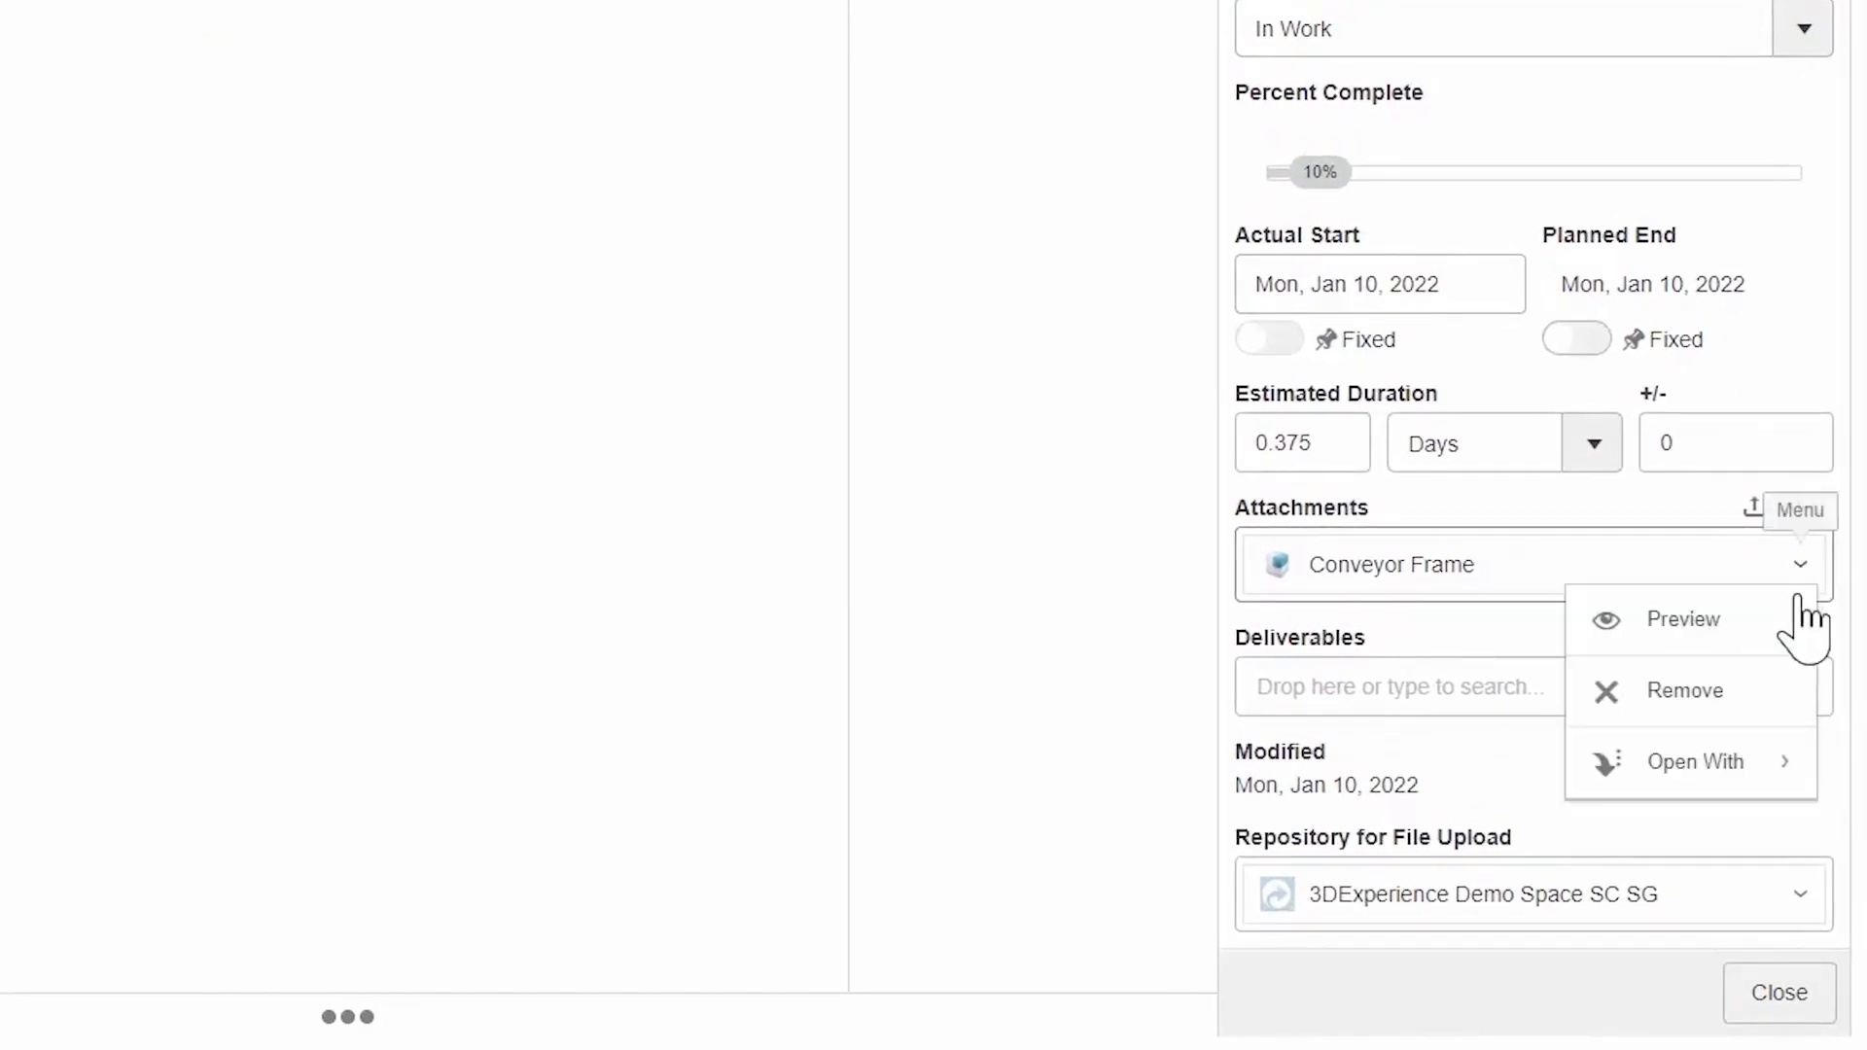
pyautogui.moveTo(1741, 778)
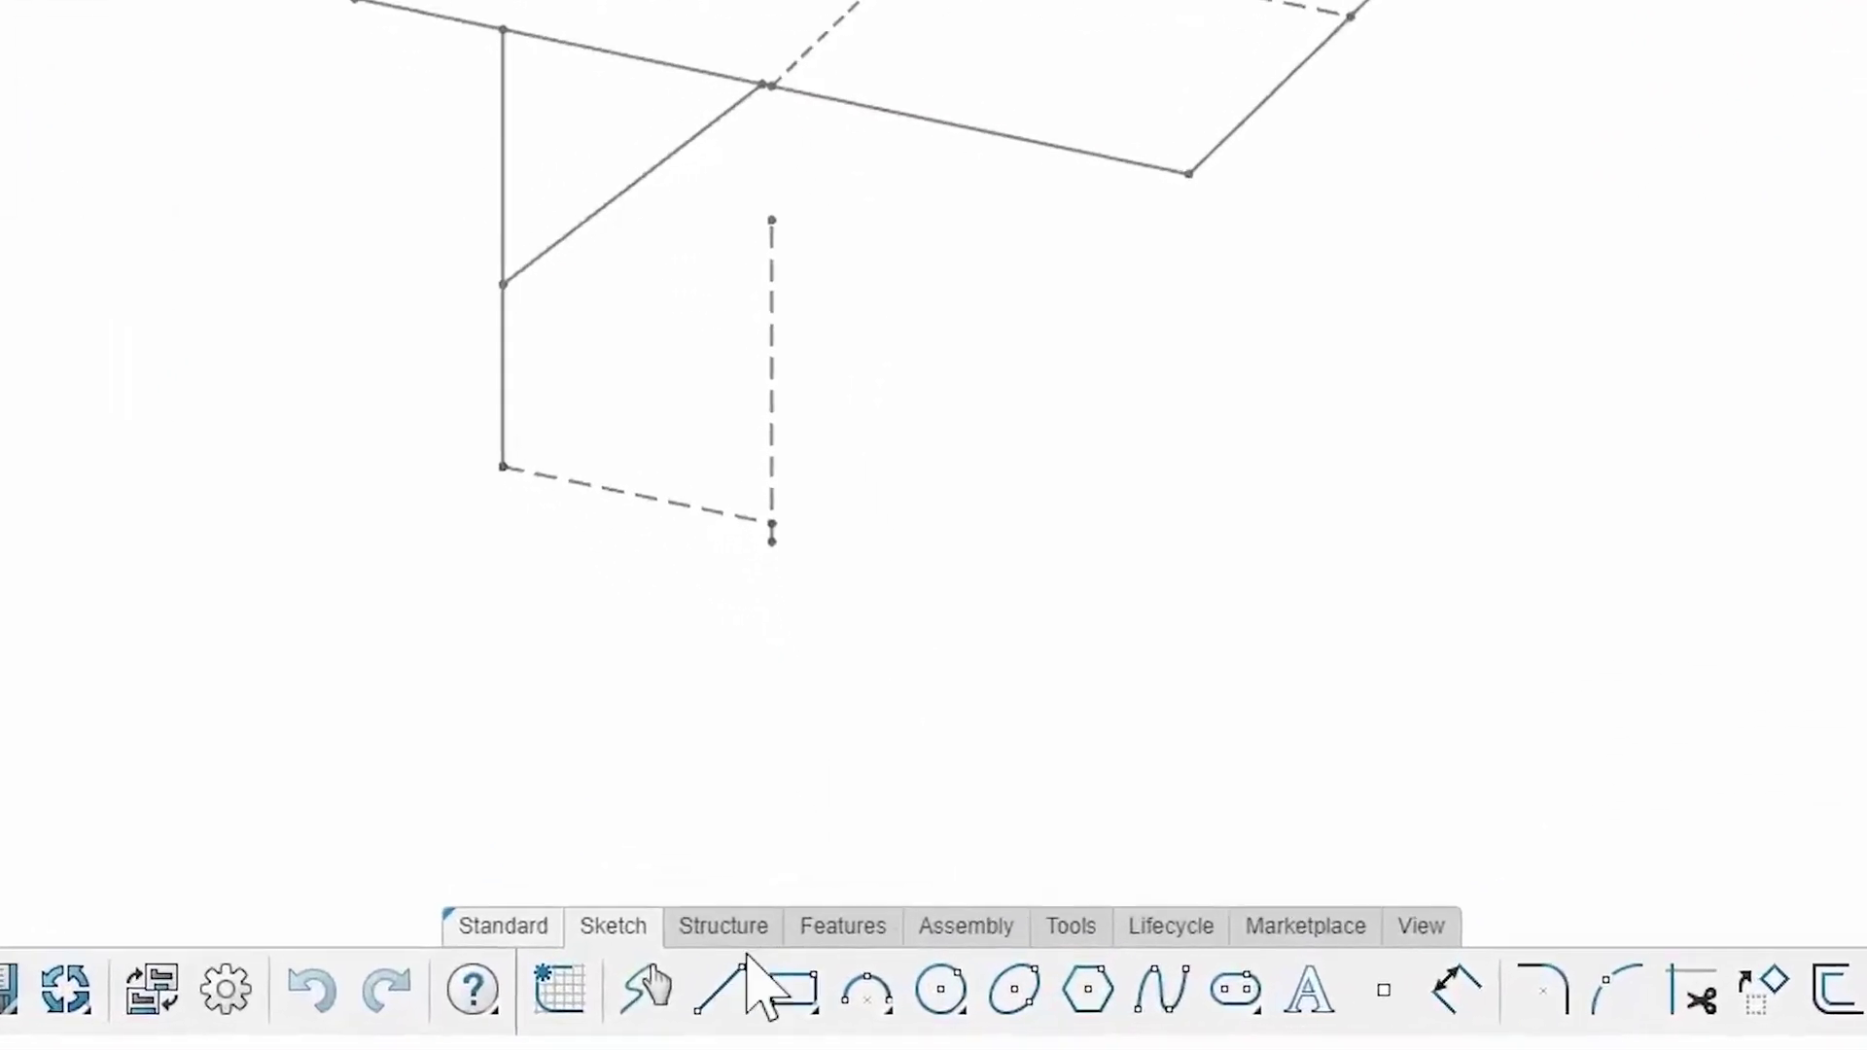
# Step: Start a Path Segment Member from the Structure tab's member flyout, creating Structure System.1
pyautogui.click(724, 926)
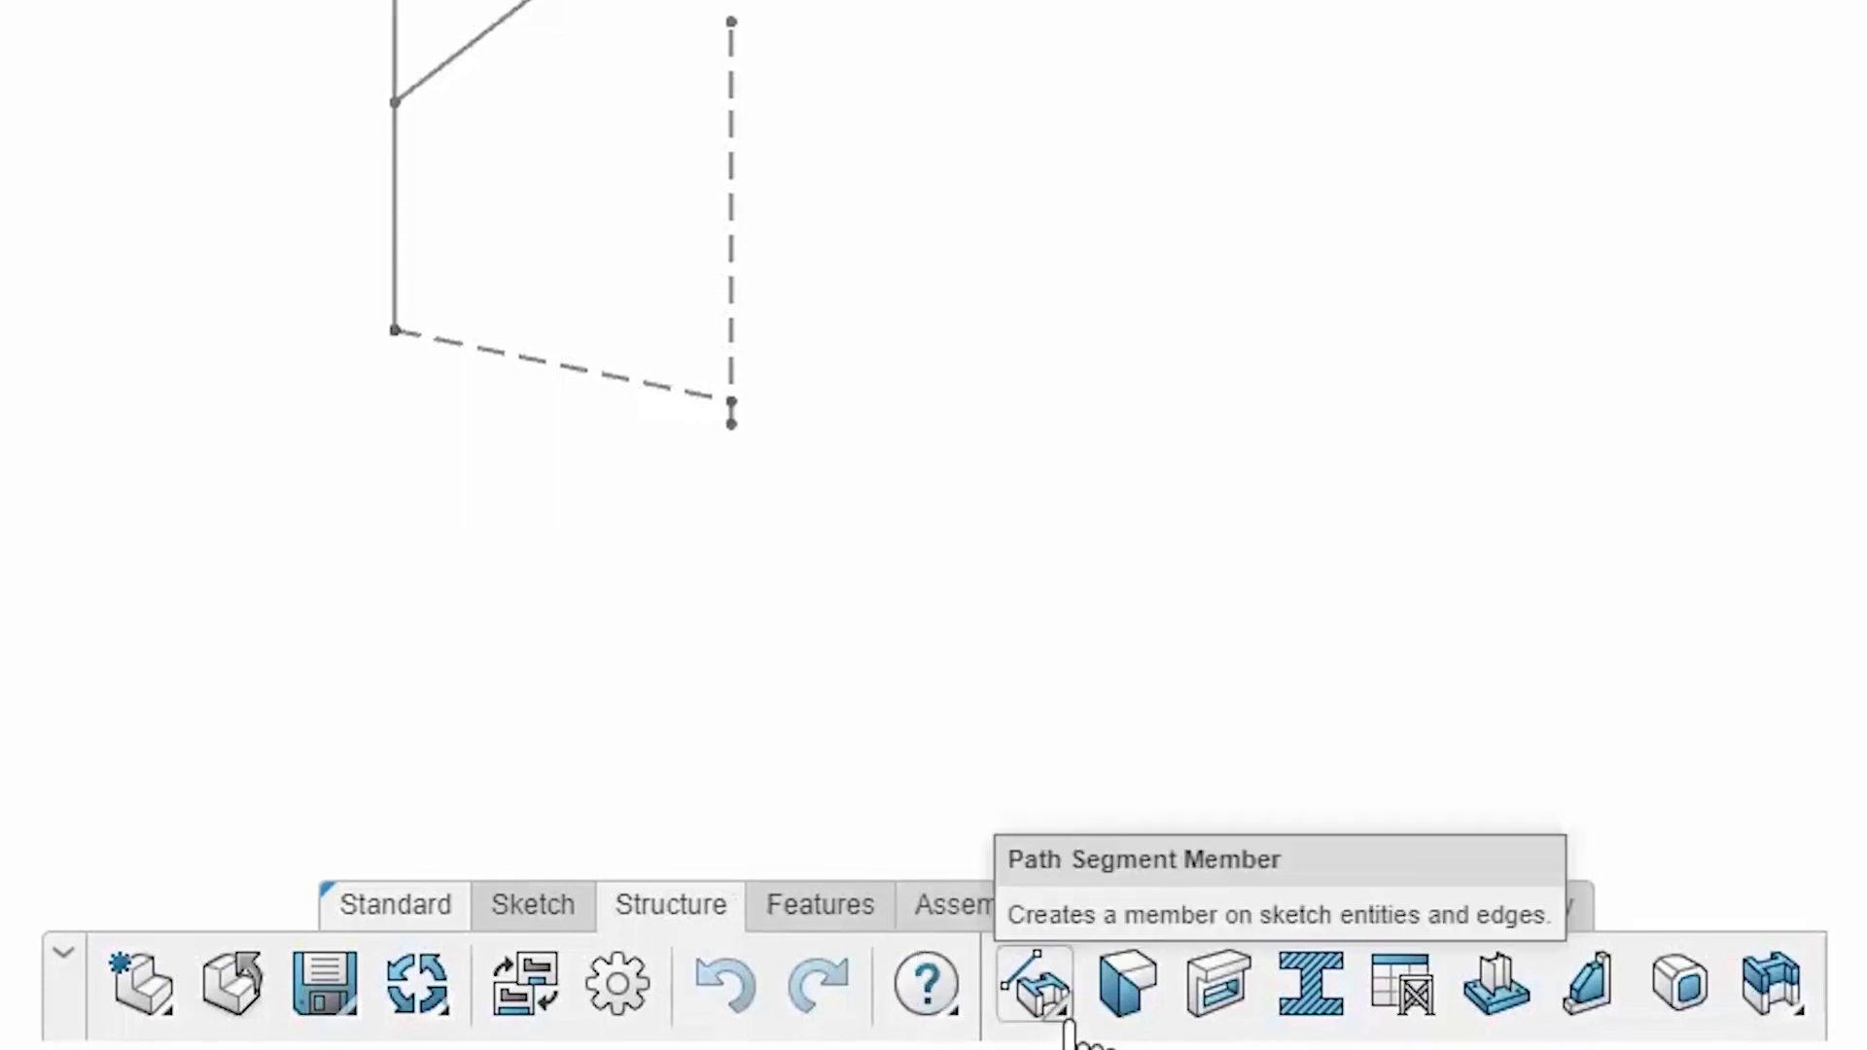
pyautogui.click(1066, 1017)
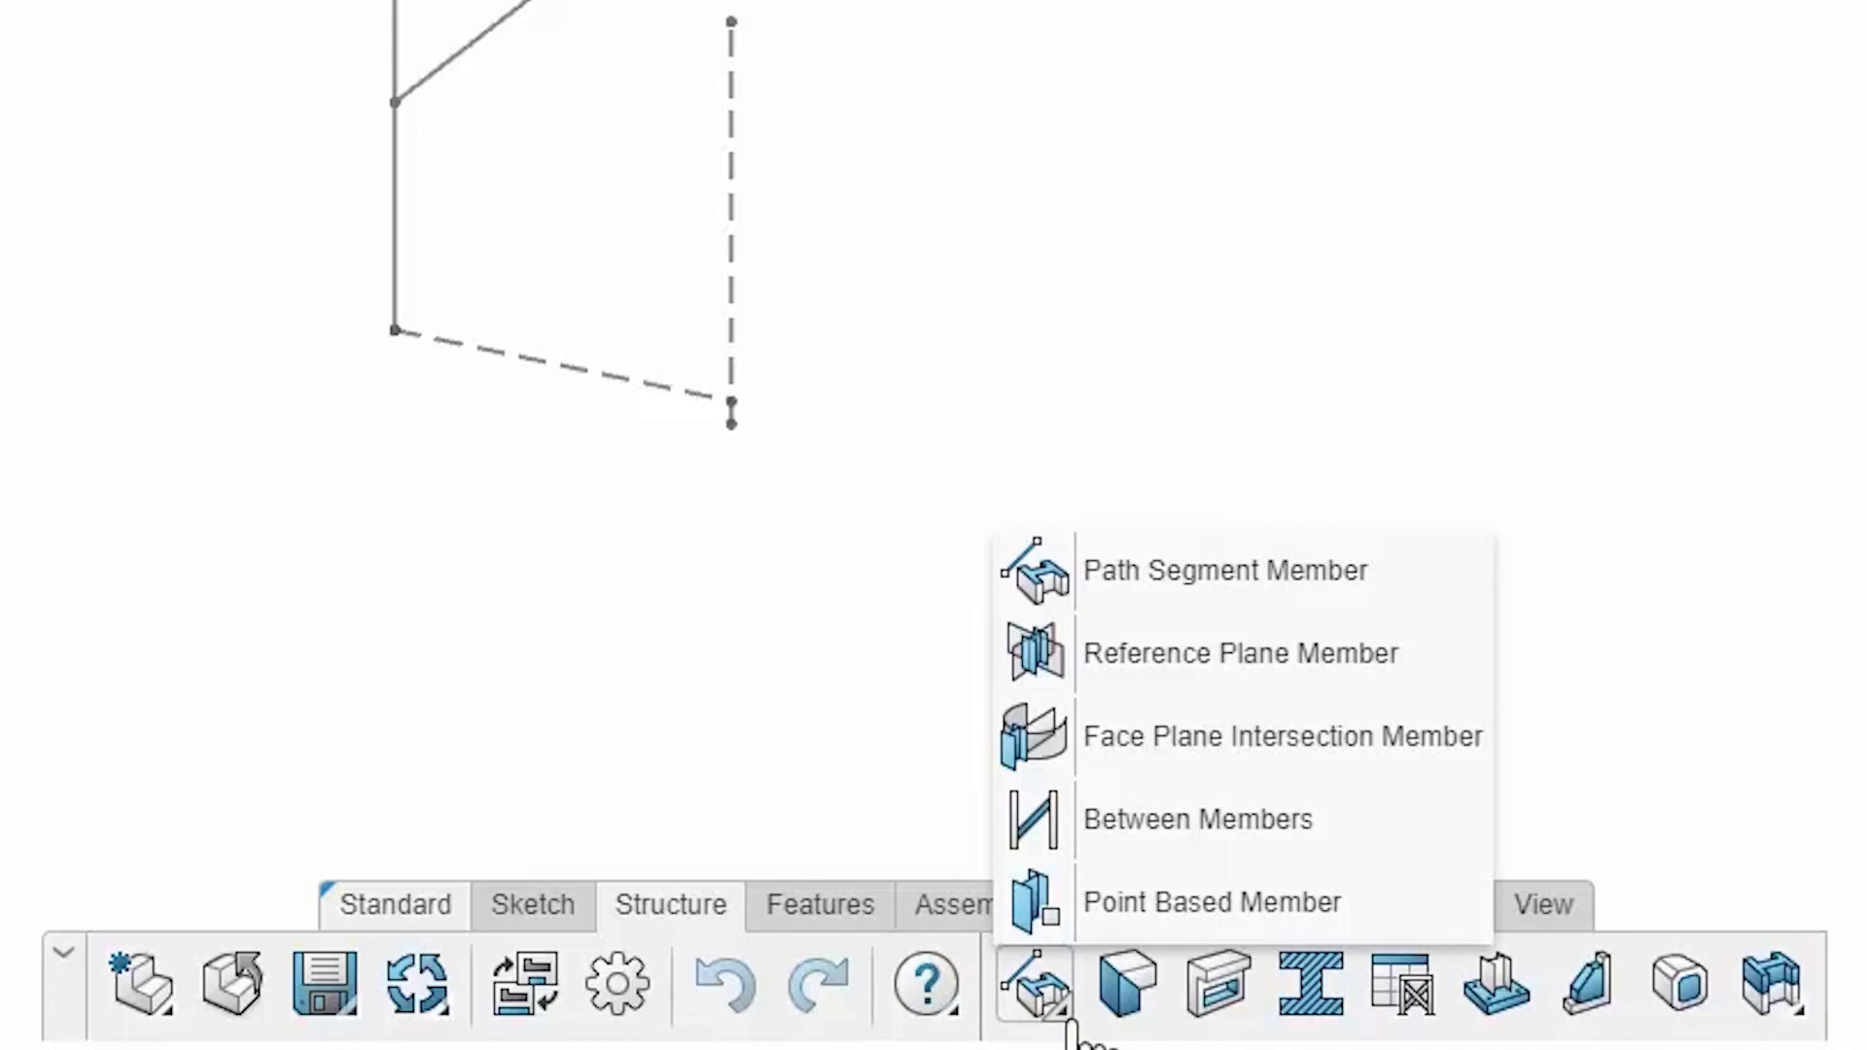
pyautogui.click(1255, 605)
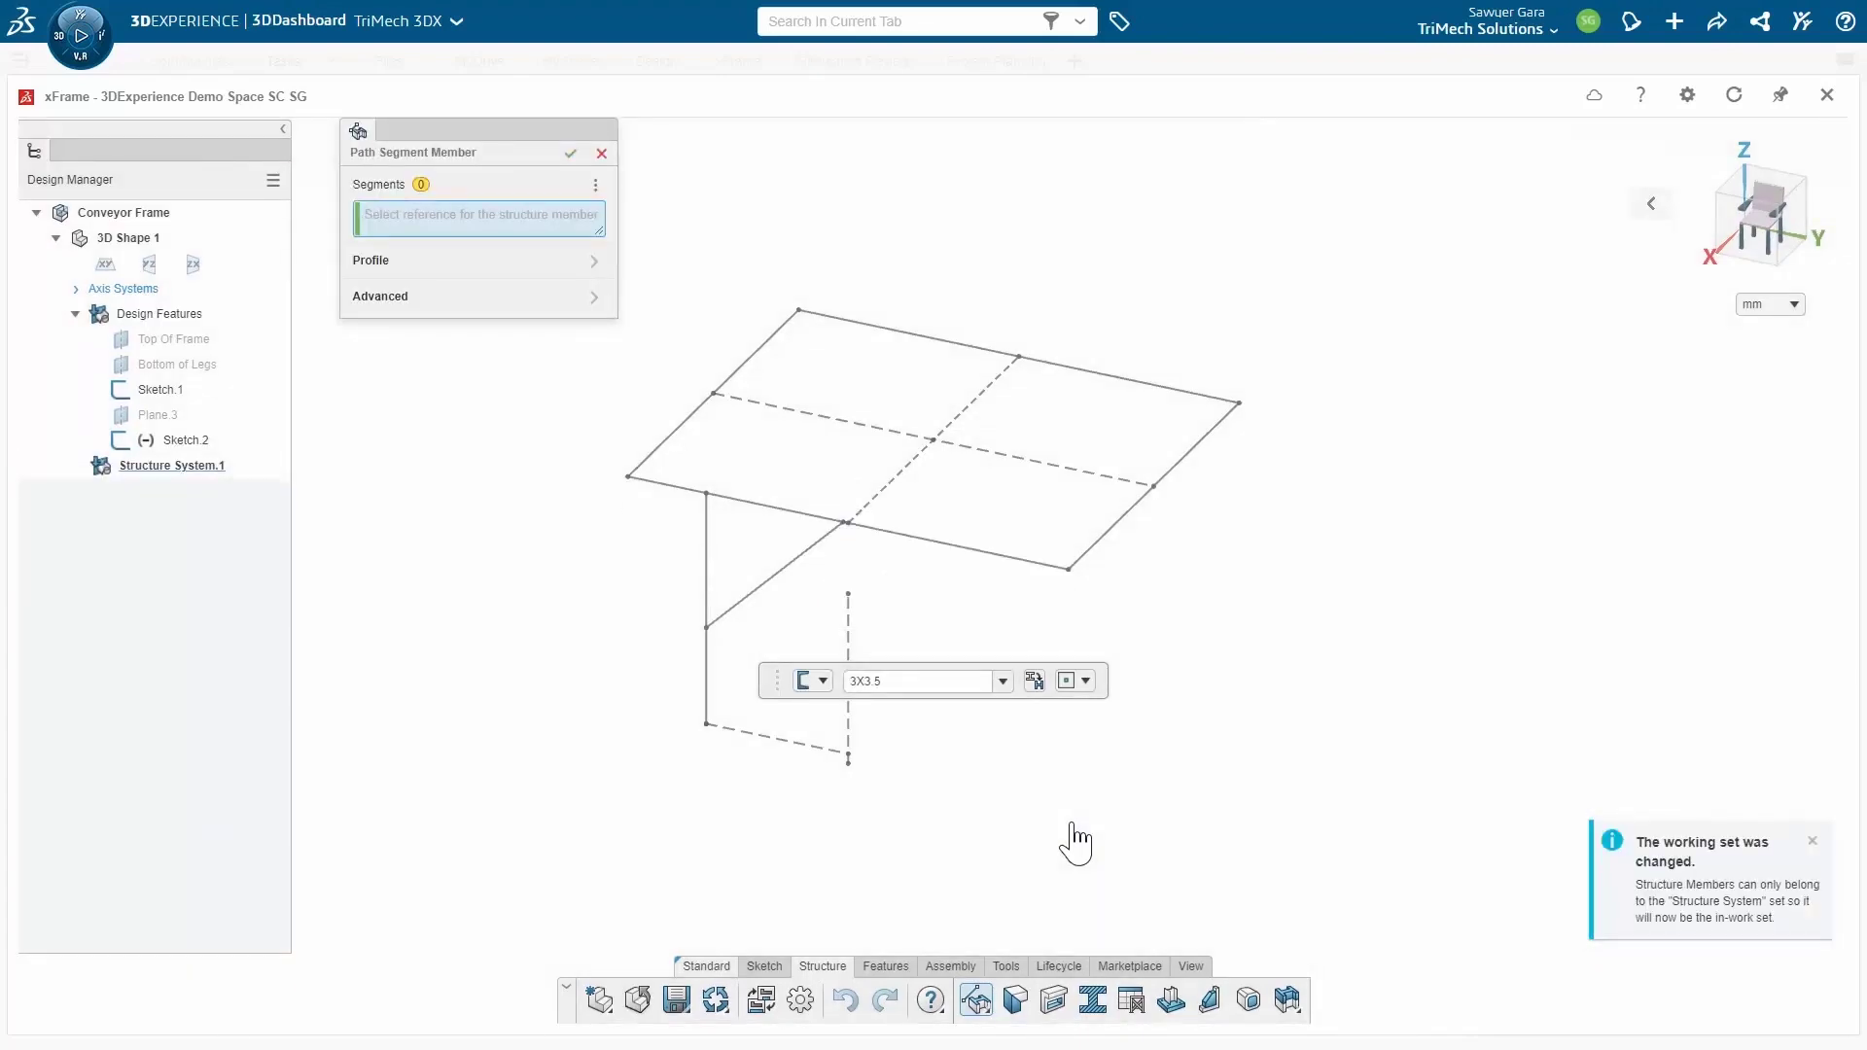
# Step: Set the member profile to standard DSC, type HS, size 76x76x6.4
pyautogui.click(588, 262)
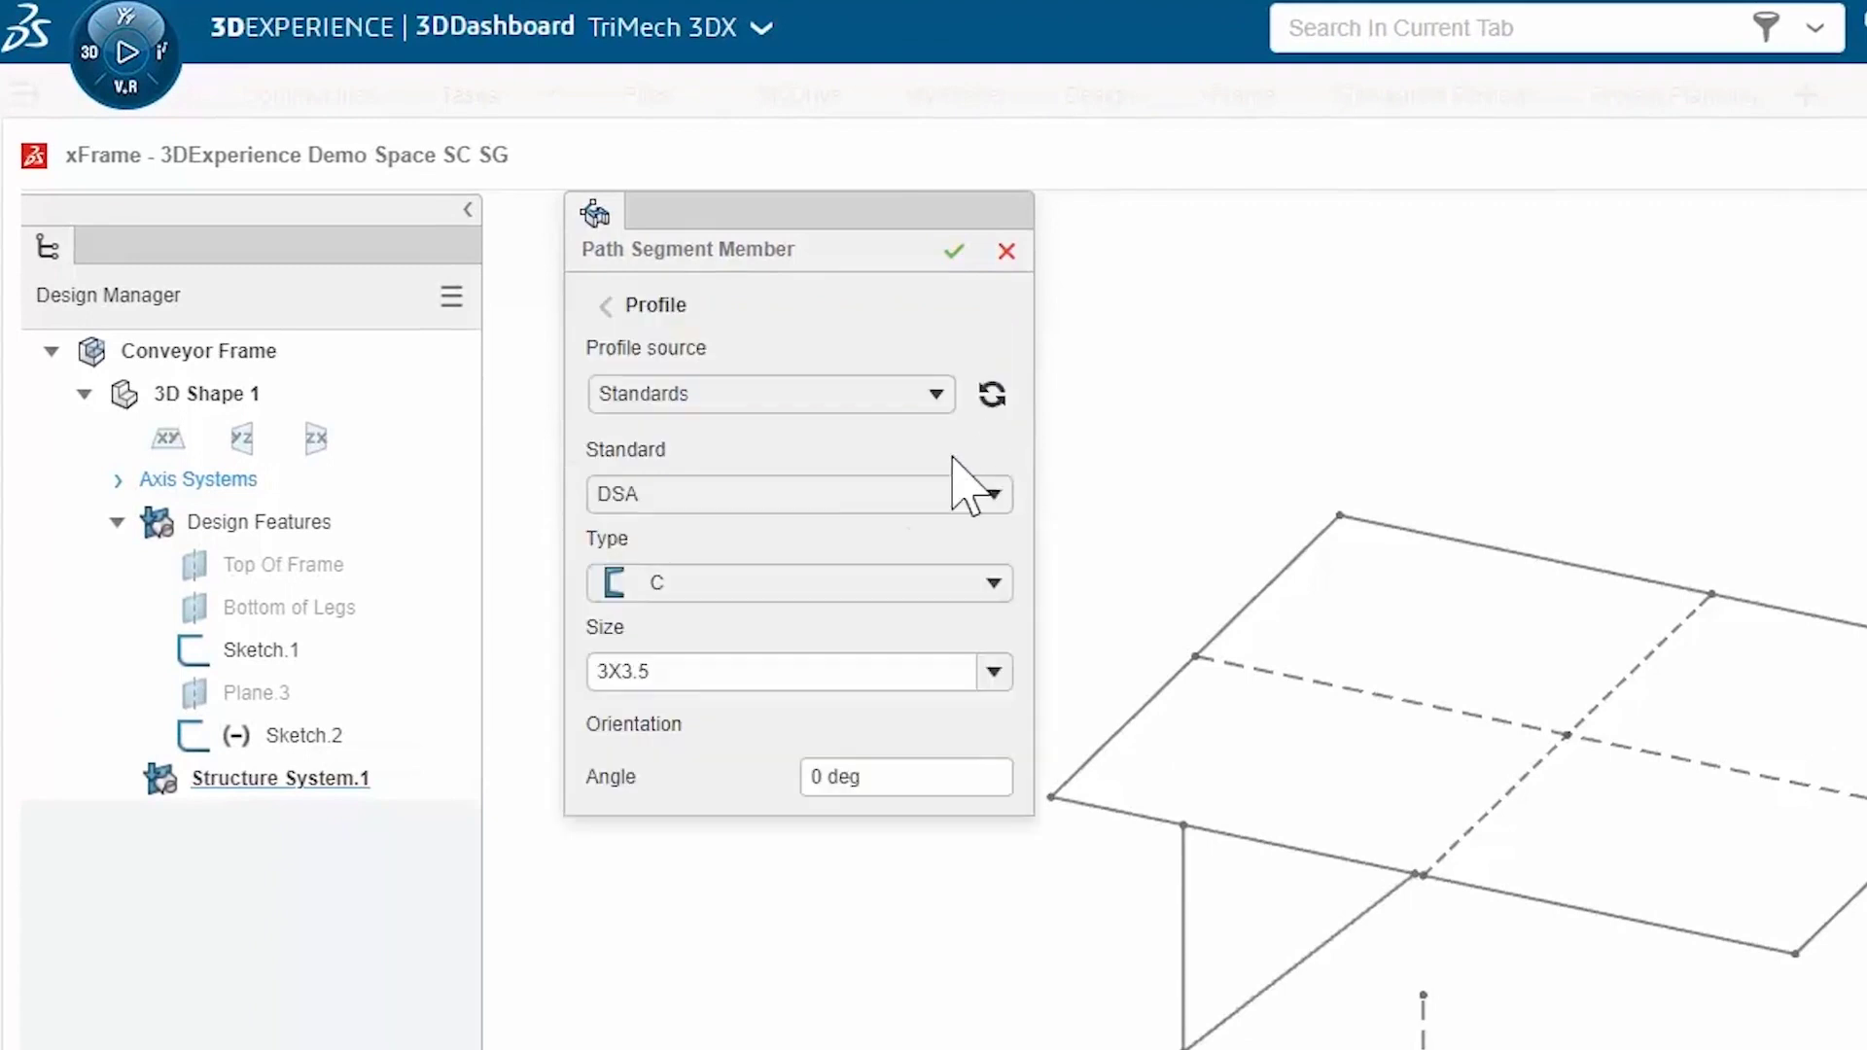
pyautogui.click(860, 508)
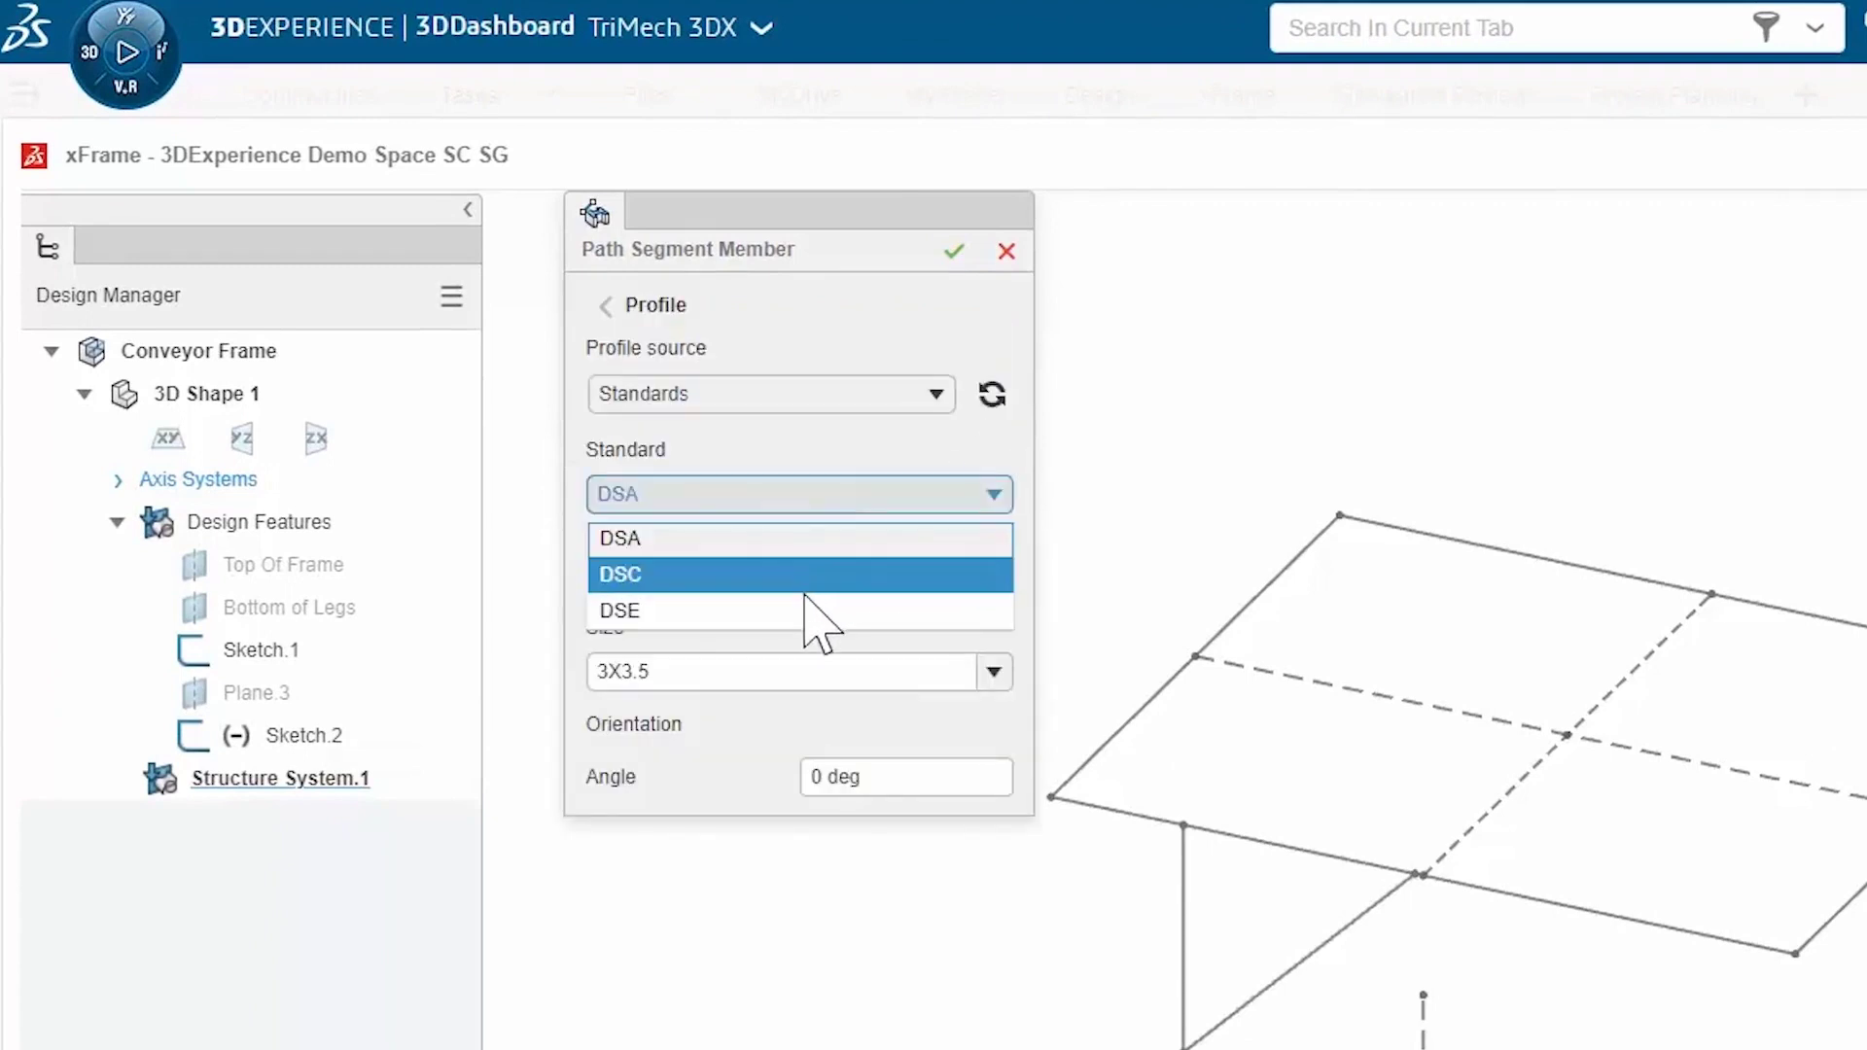
pyautogui.click(805, 581)
pyautogui.click(792, 592)
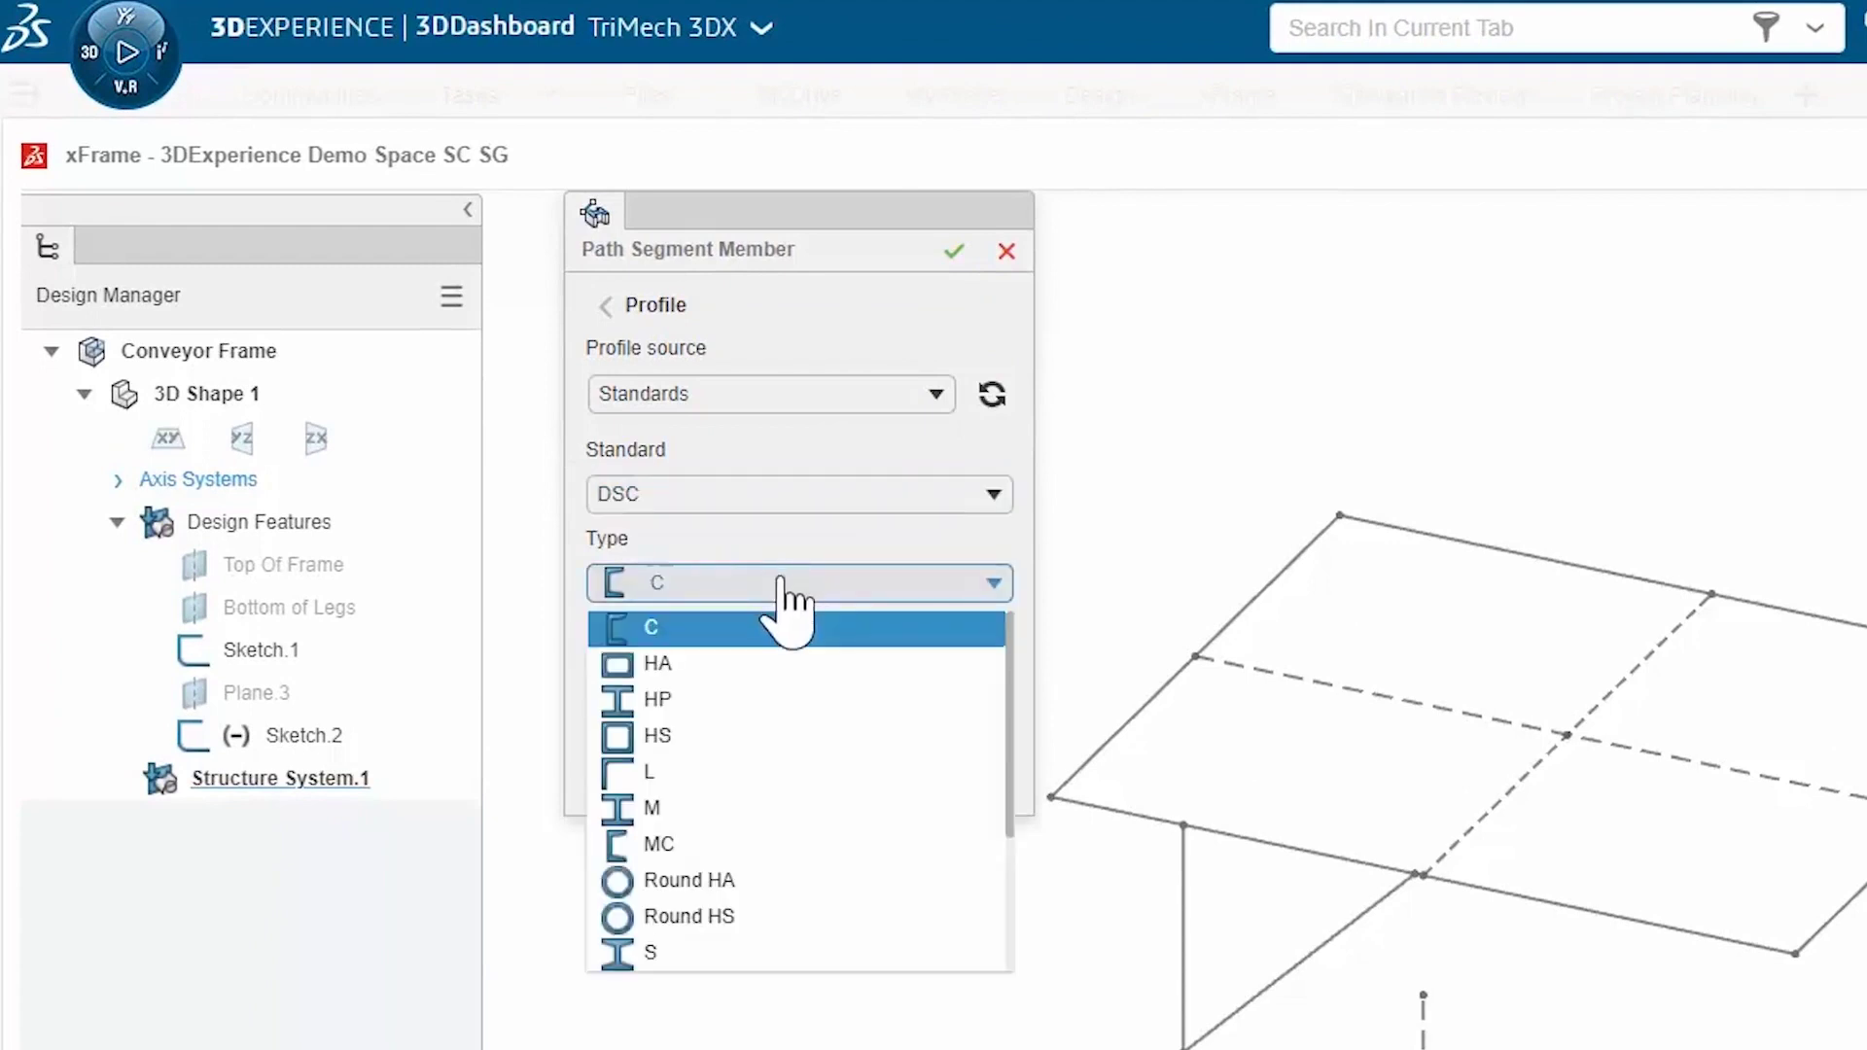
pyautogui.click(727, 736)
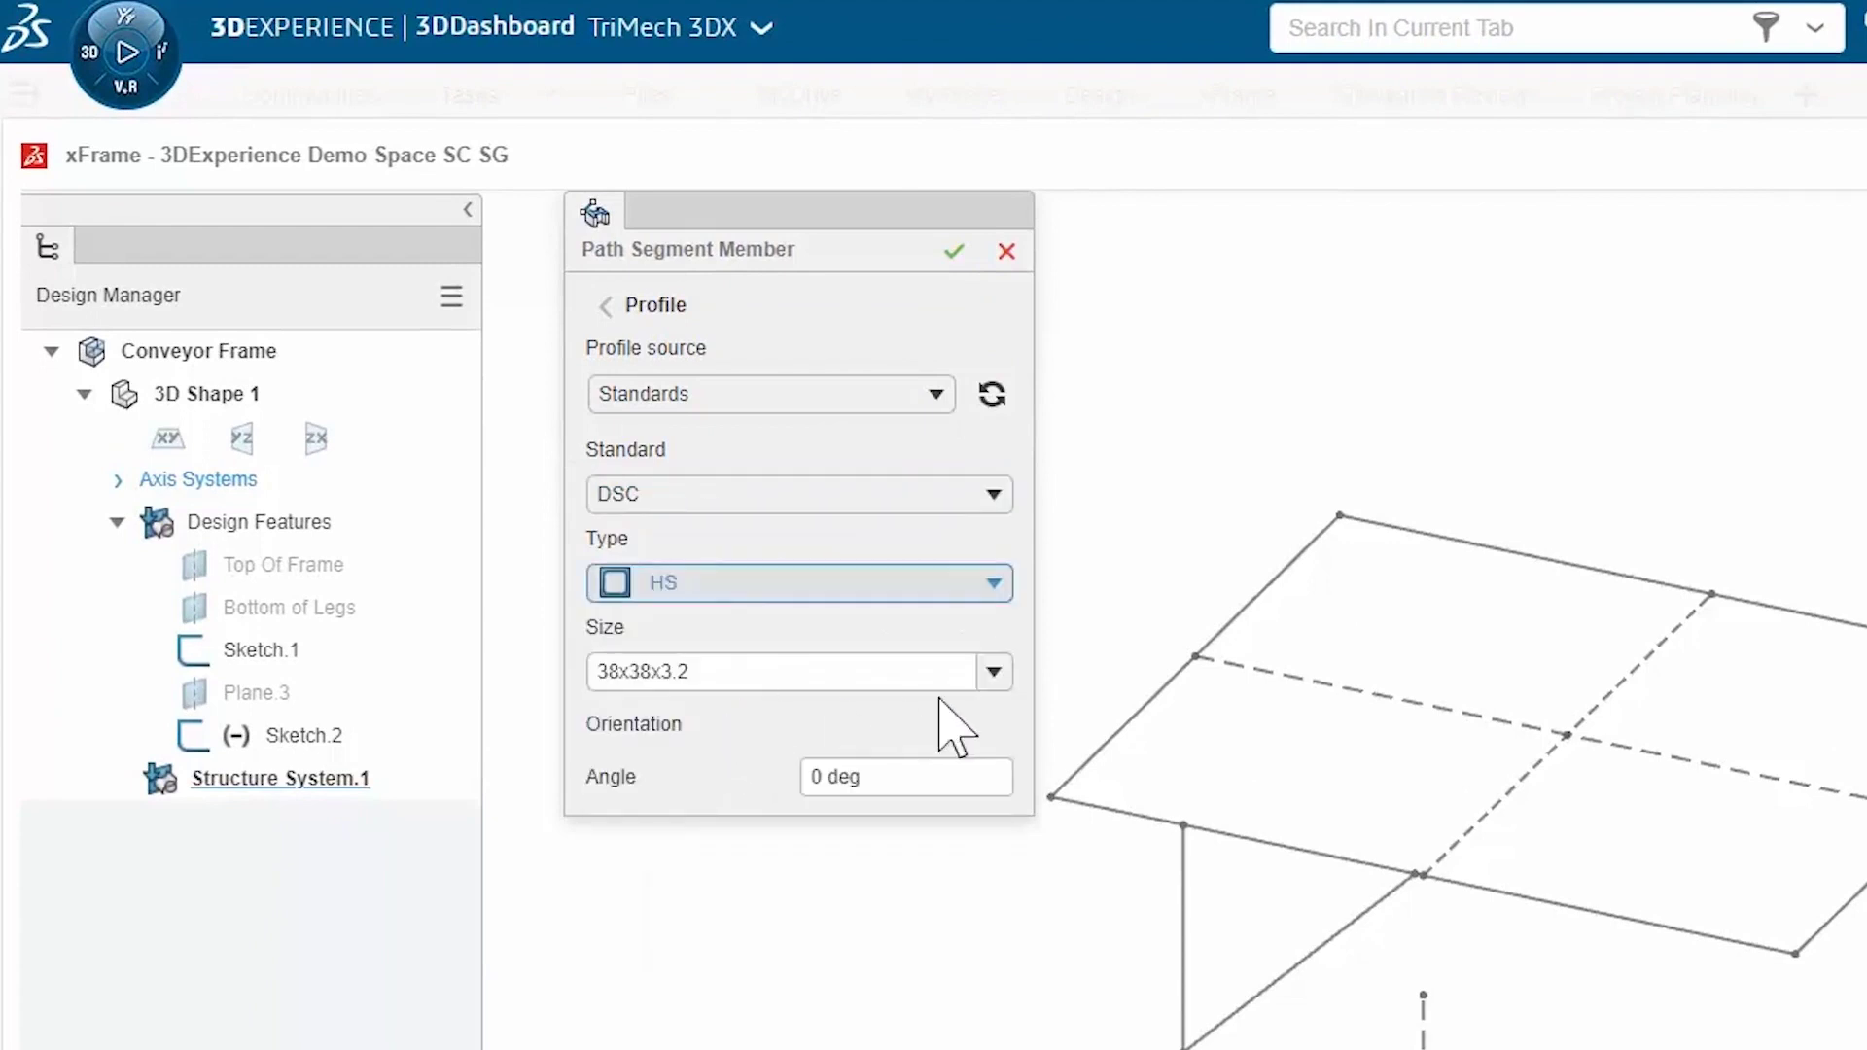
pyautogui.click(994, 672)
pyautogui.scroll(-6, 846, 846)
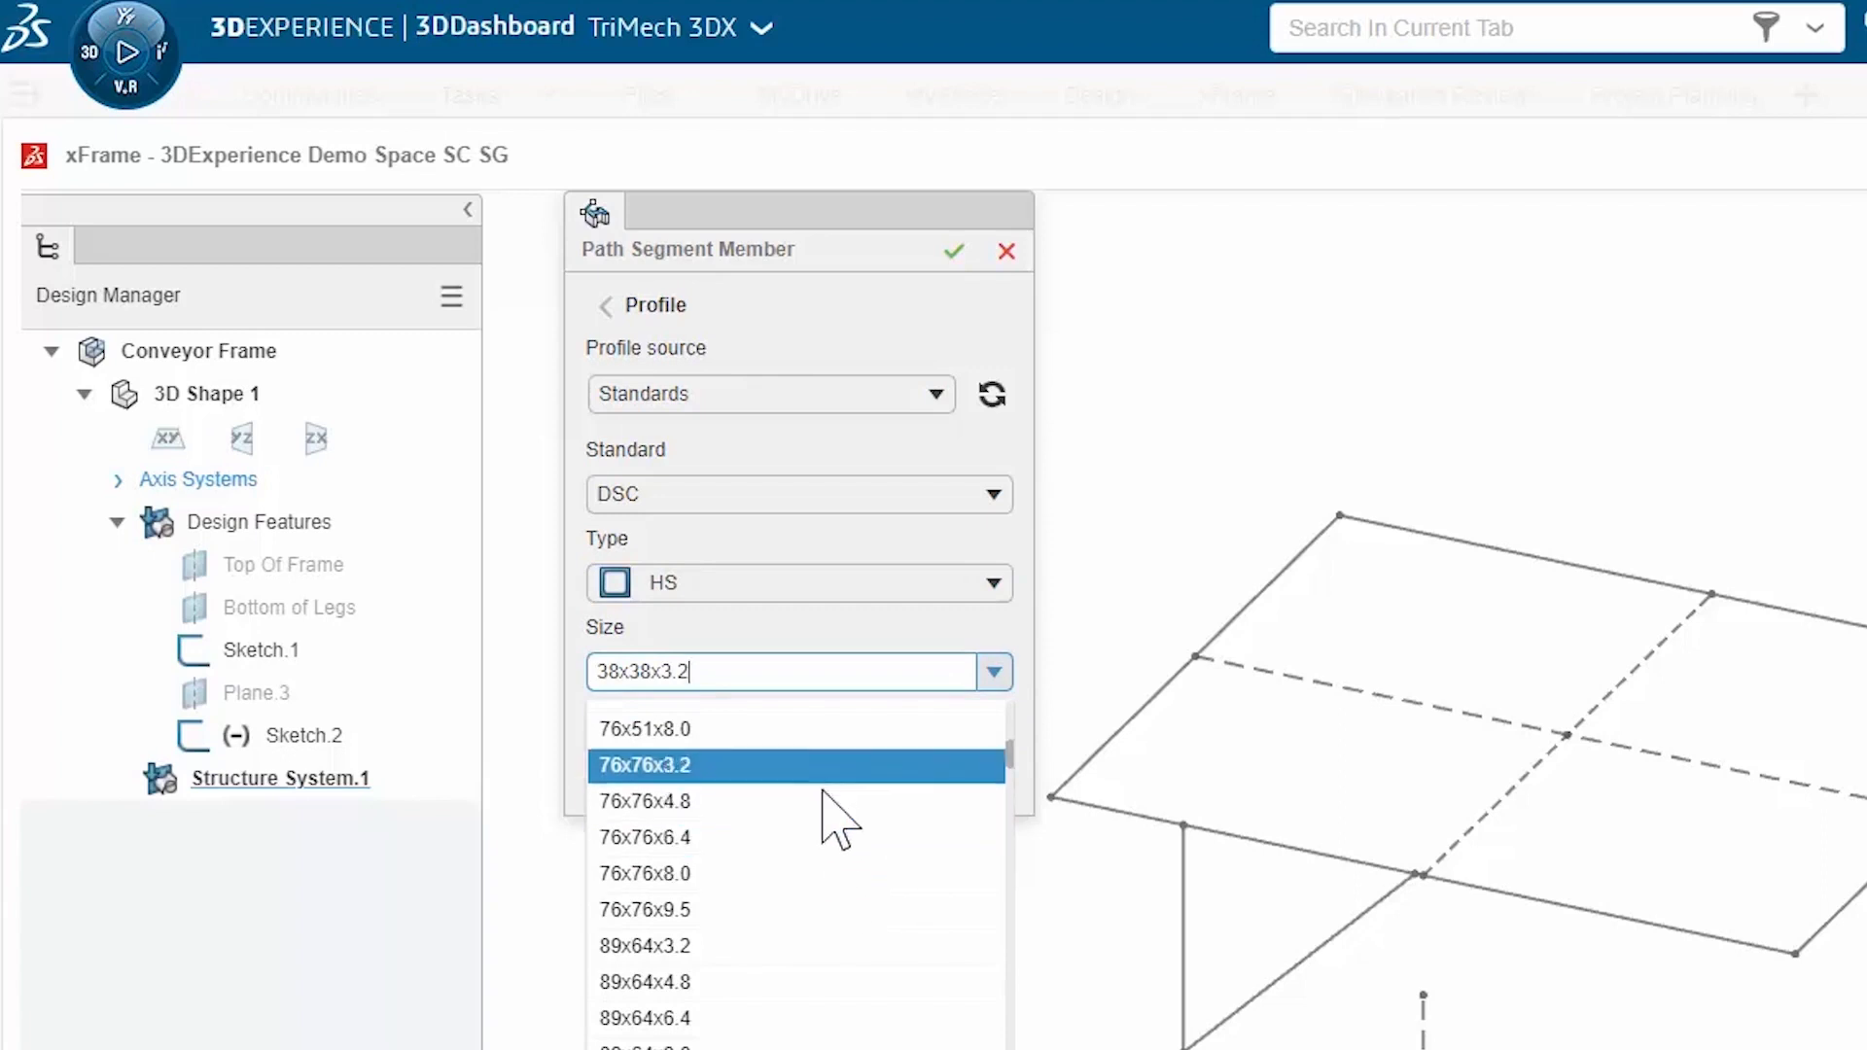
pyautogui.click(813, 839)
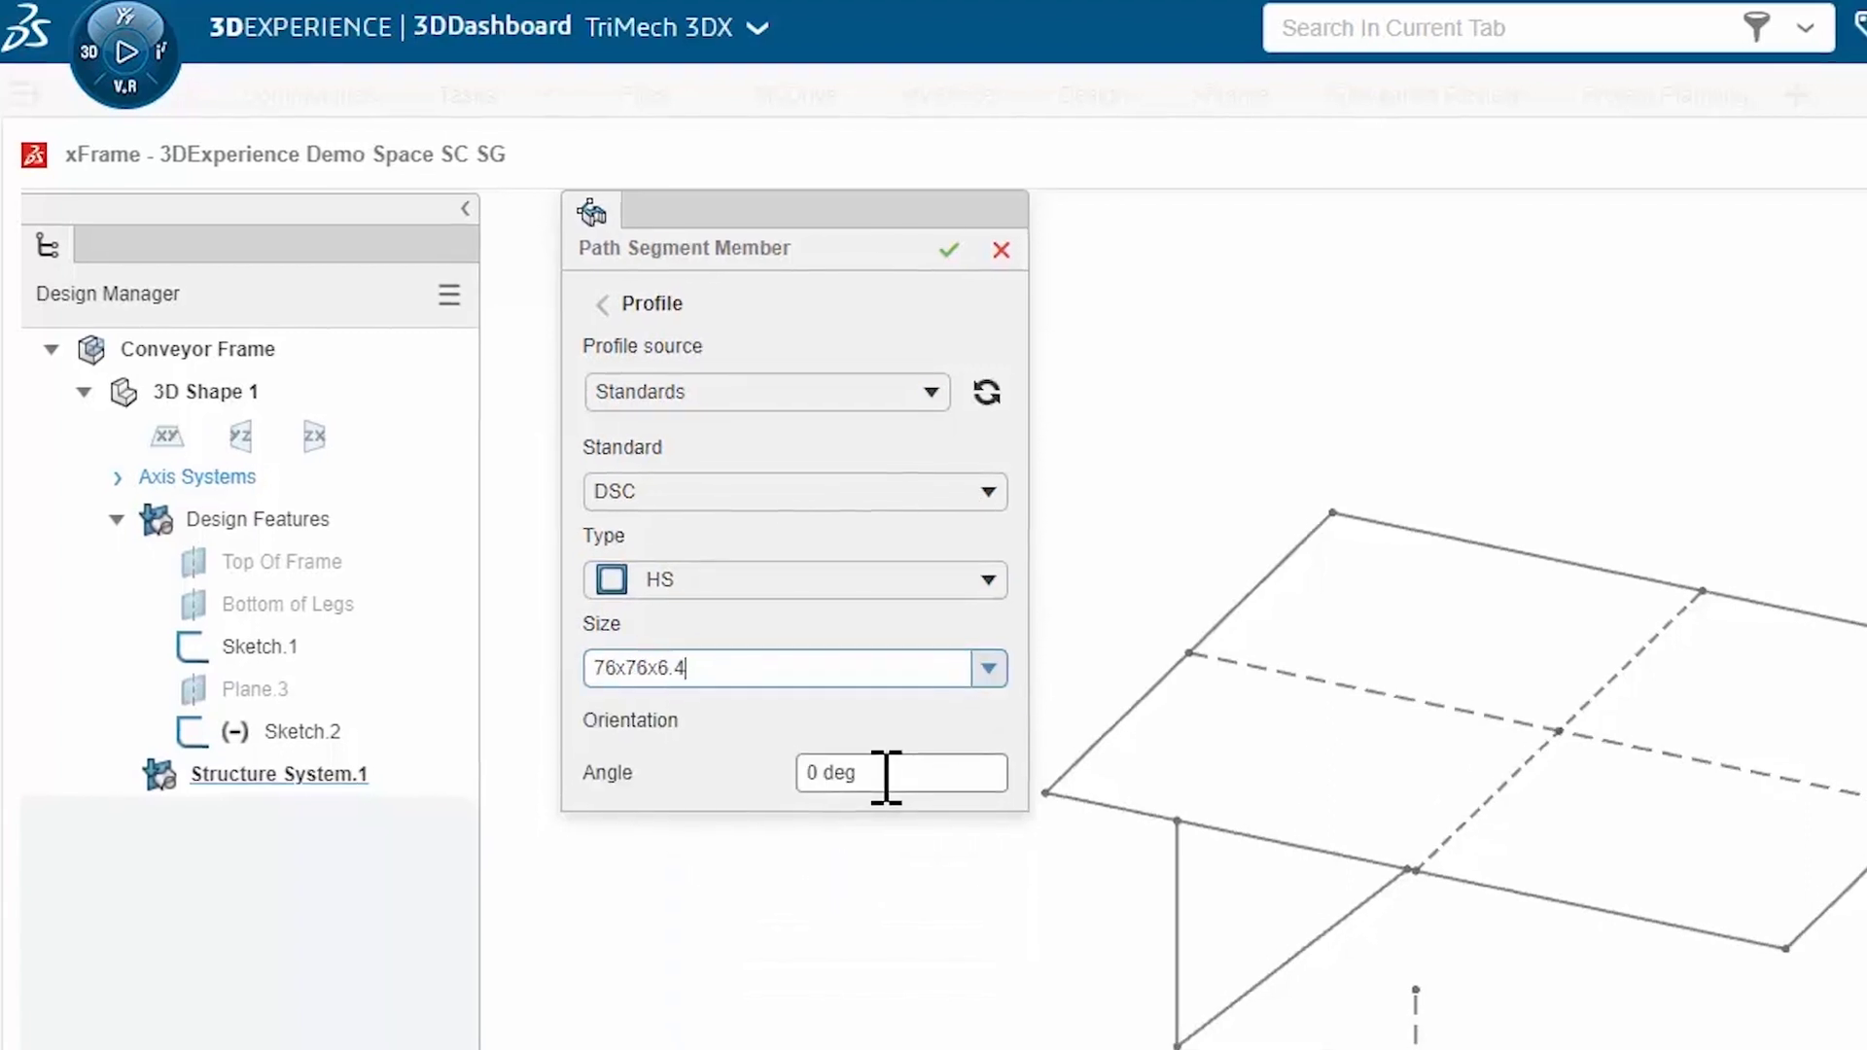
# Step: Run tubes along the four top rectangle edges, aligned Top Left, creating Member.7 to Member.10
pyautogui.click(1191, 759)
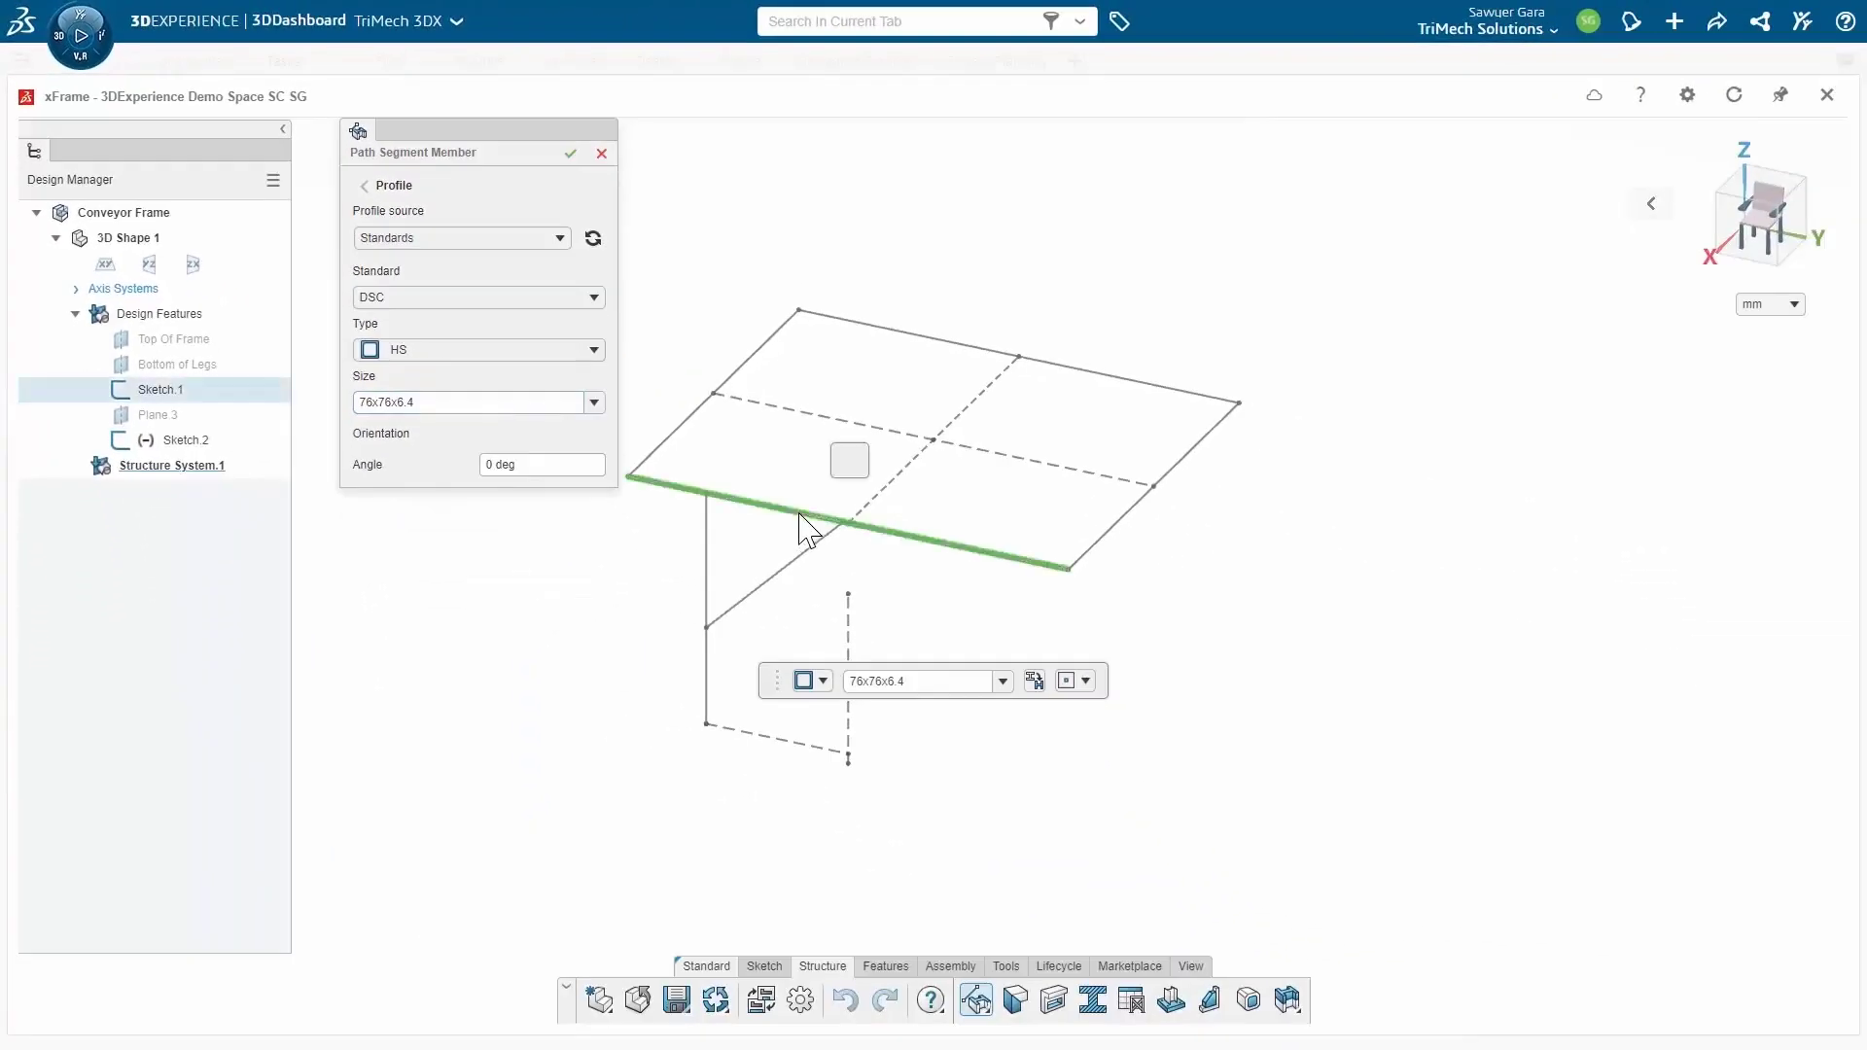
pyautogui.click(751, 370)
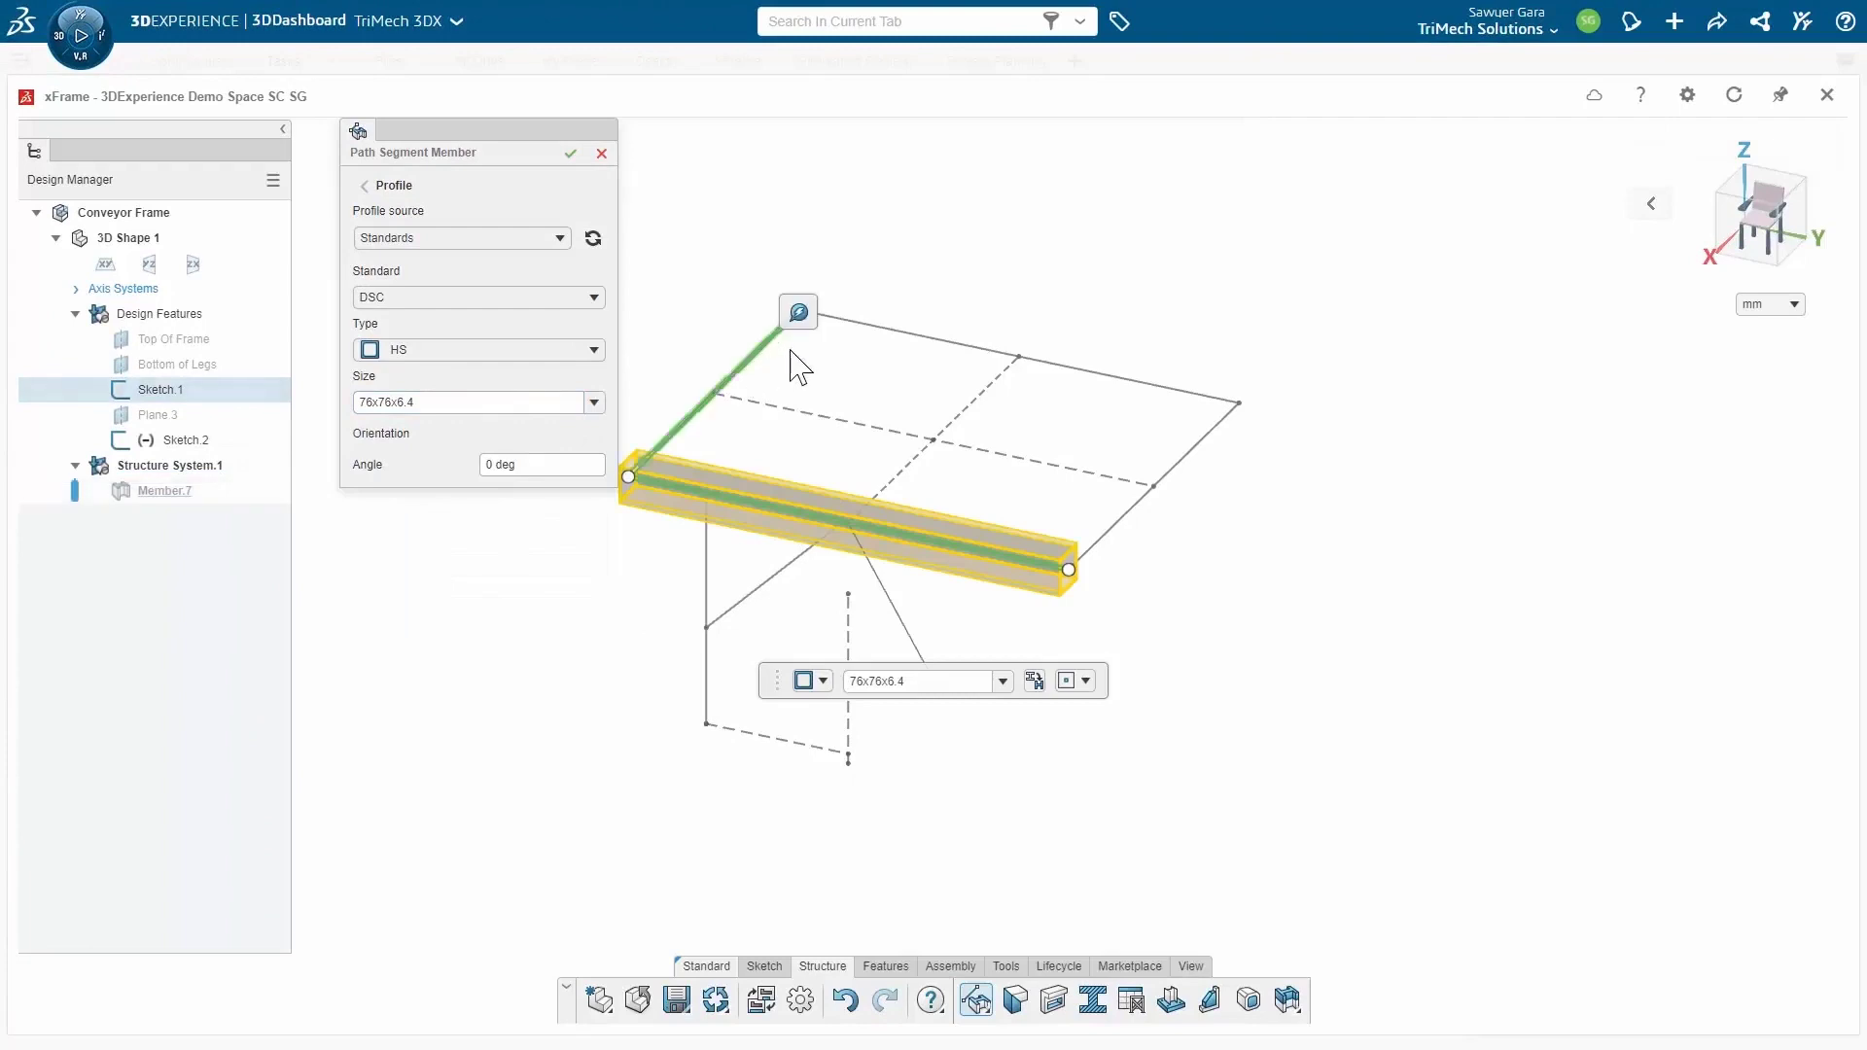
pyautogui.click(895, 336)
pyautogui.click(1175, 469)
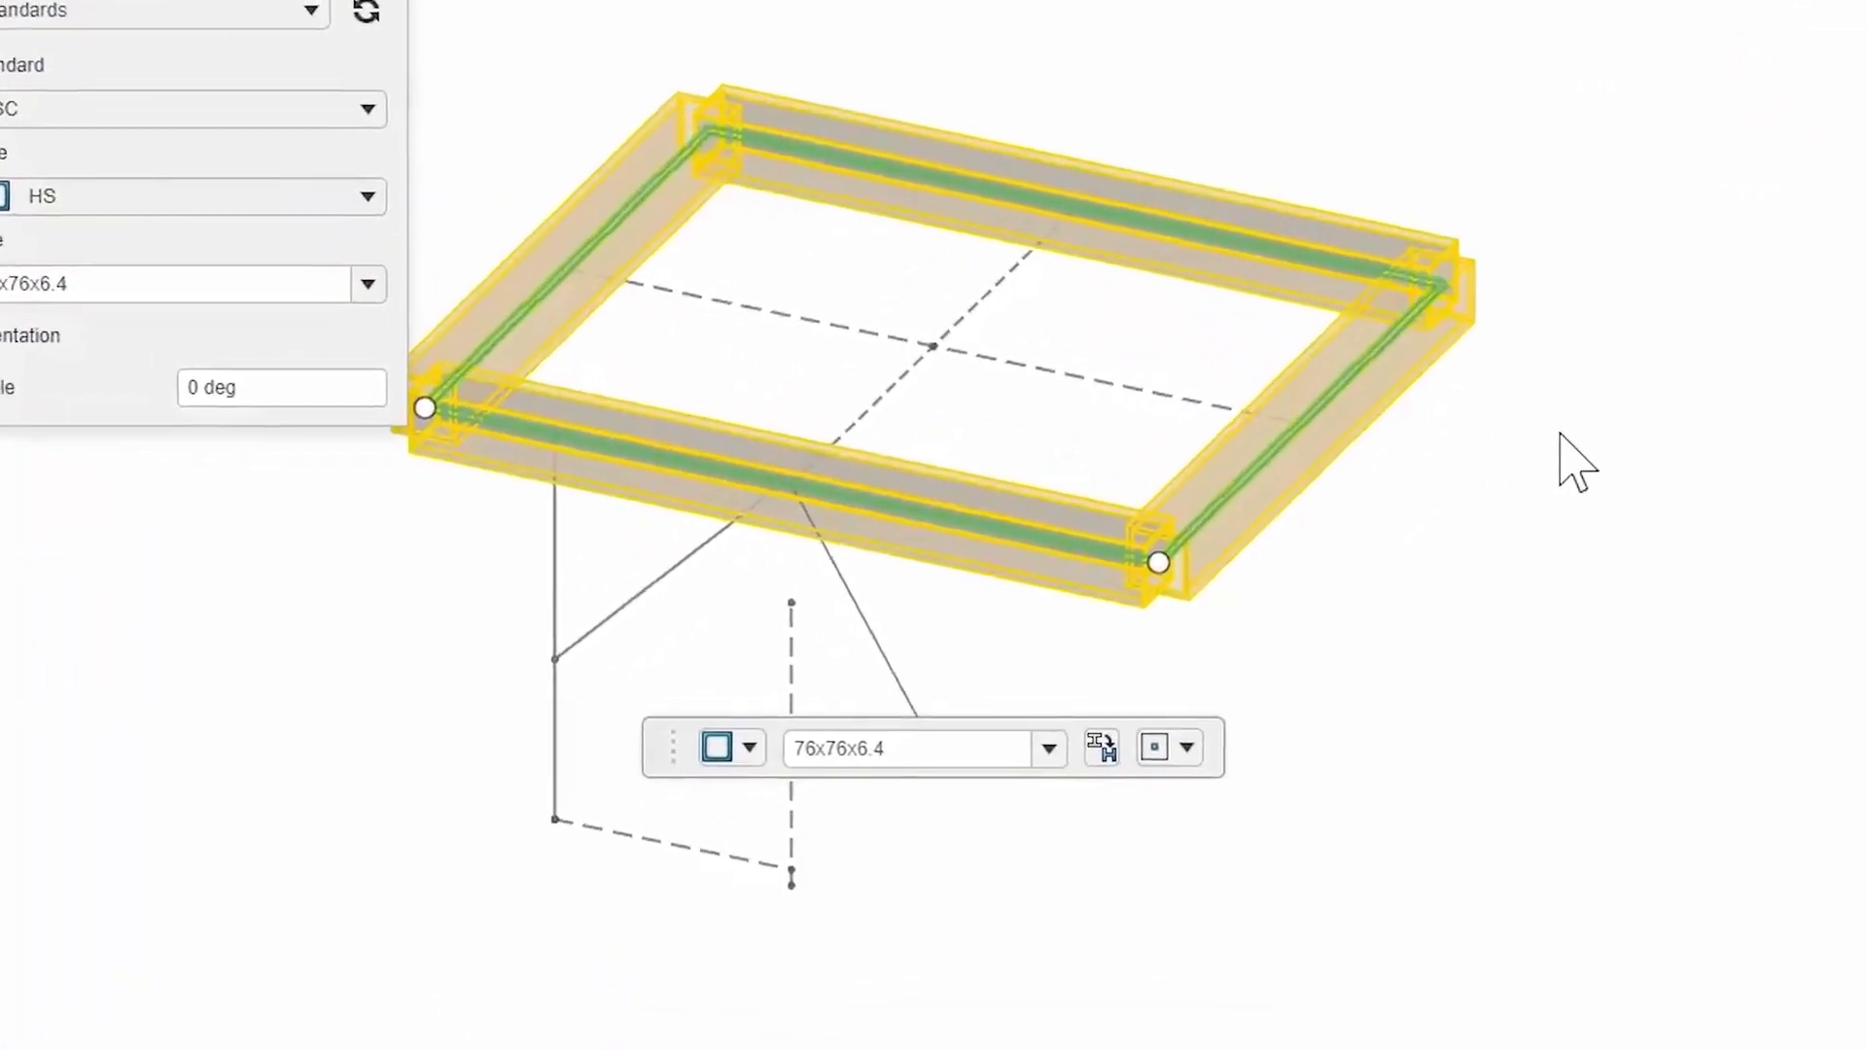
pyautogui.keyDown('shift'); pyautogui.moveTo(1436, 553); pyautogui.dragTo(1356, 491, button='middle'); pyautogui.keyUp('shift')
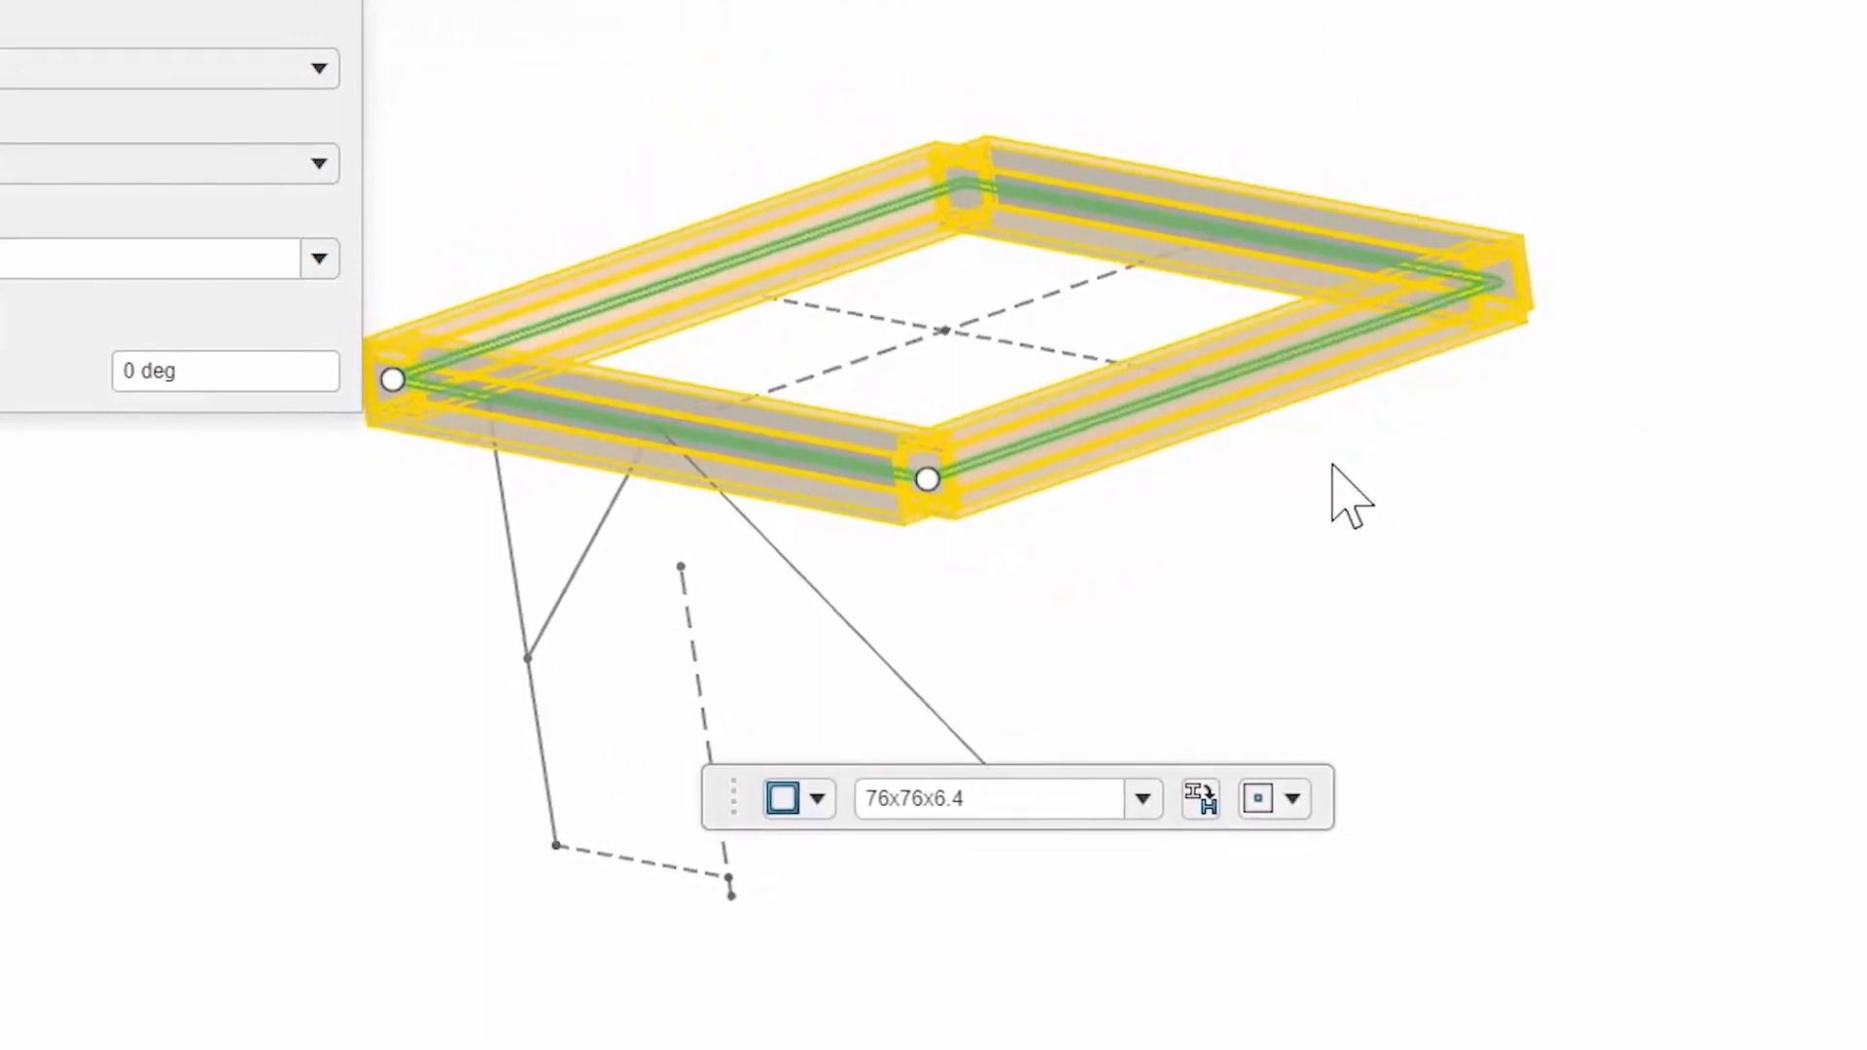
pyautogui.click(1296, 819)
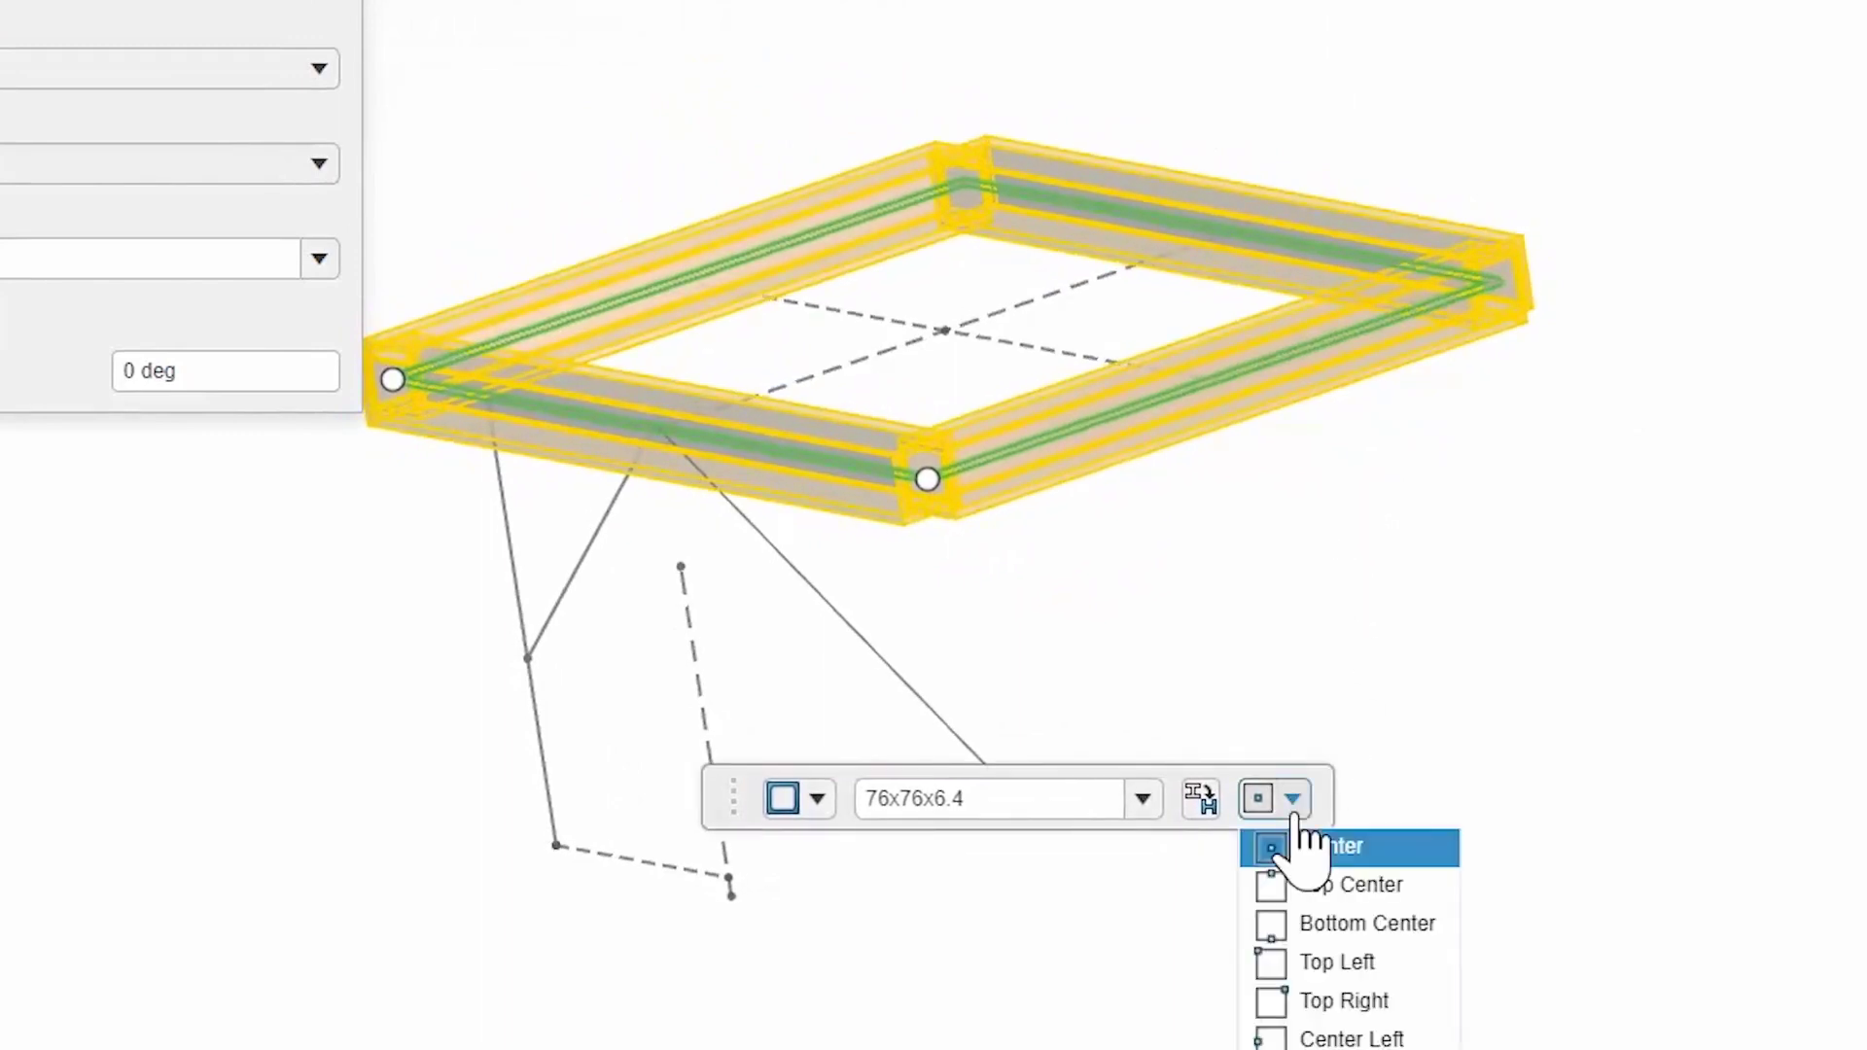
pyautogui.click(1357, 961)
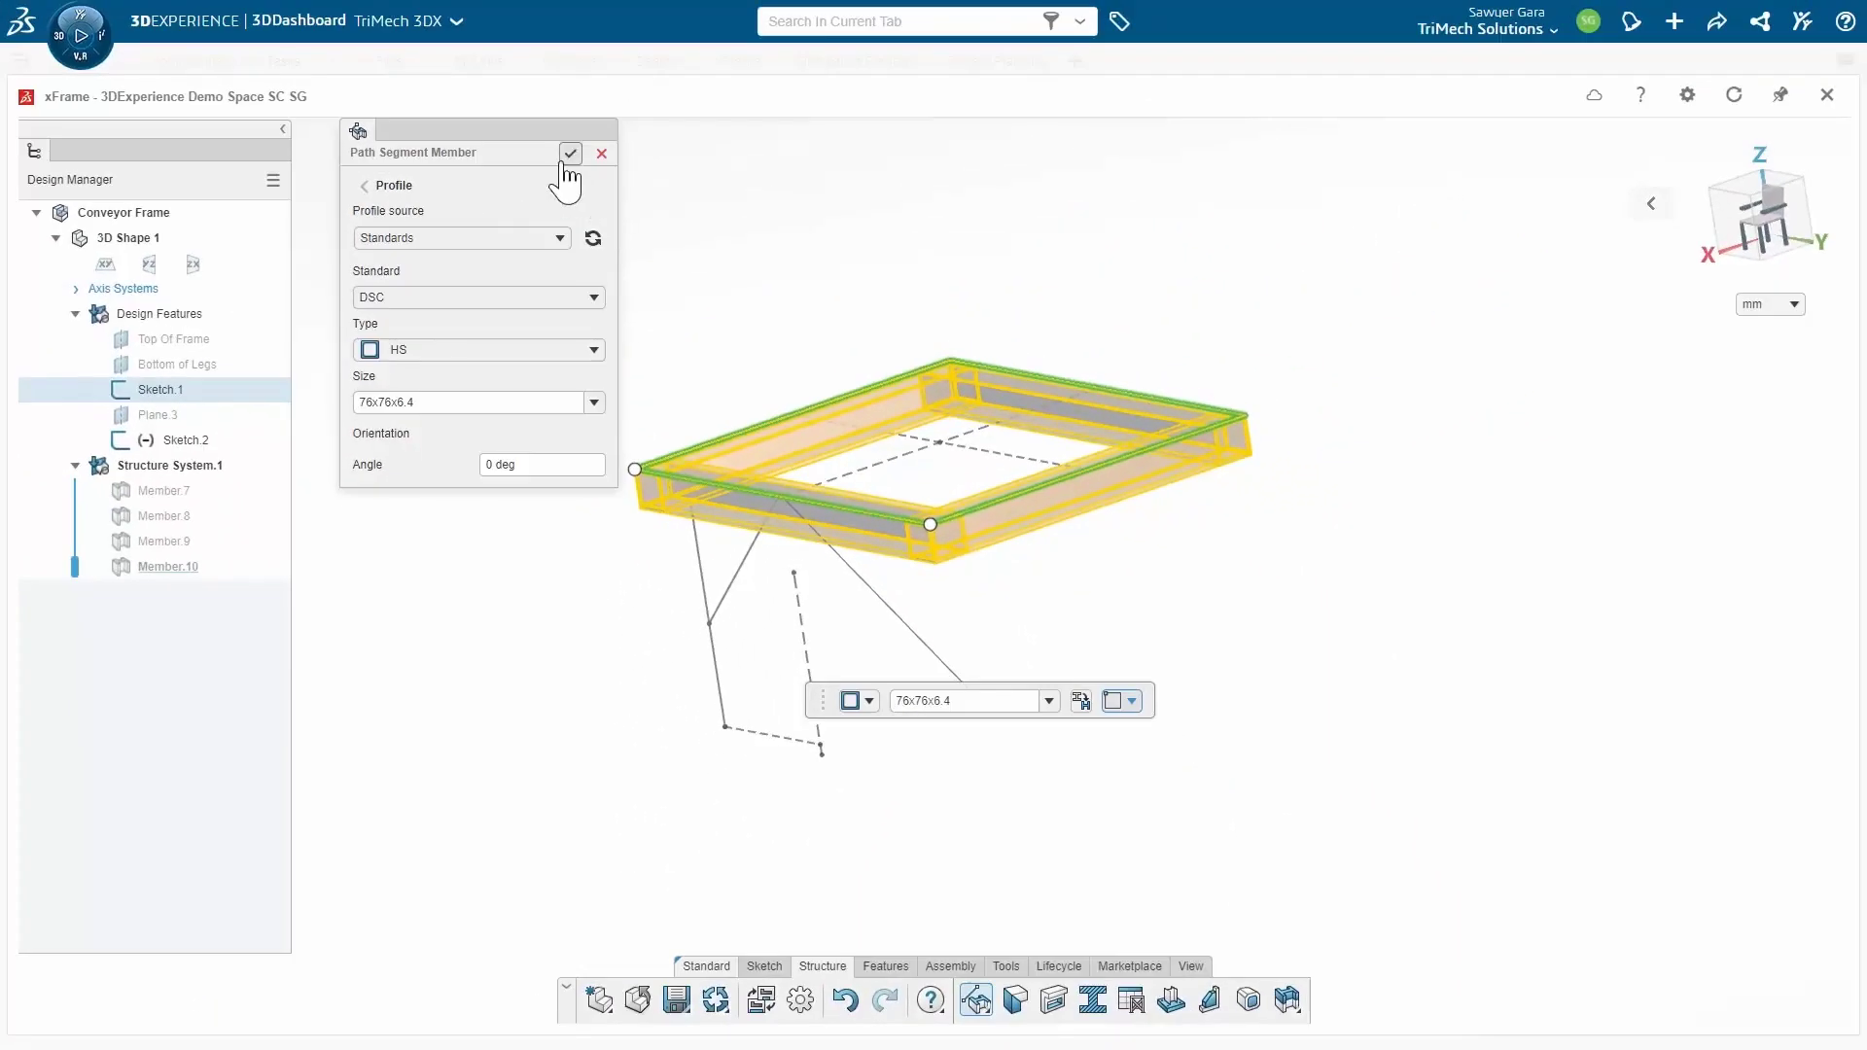
pyautogui.click(570, 154)
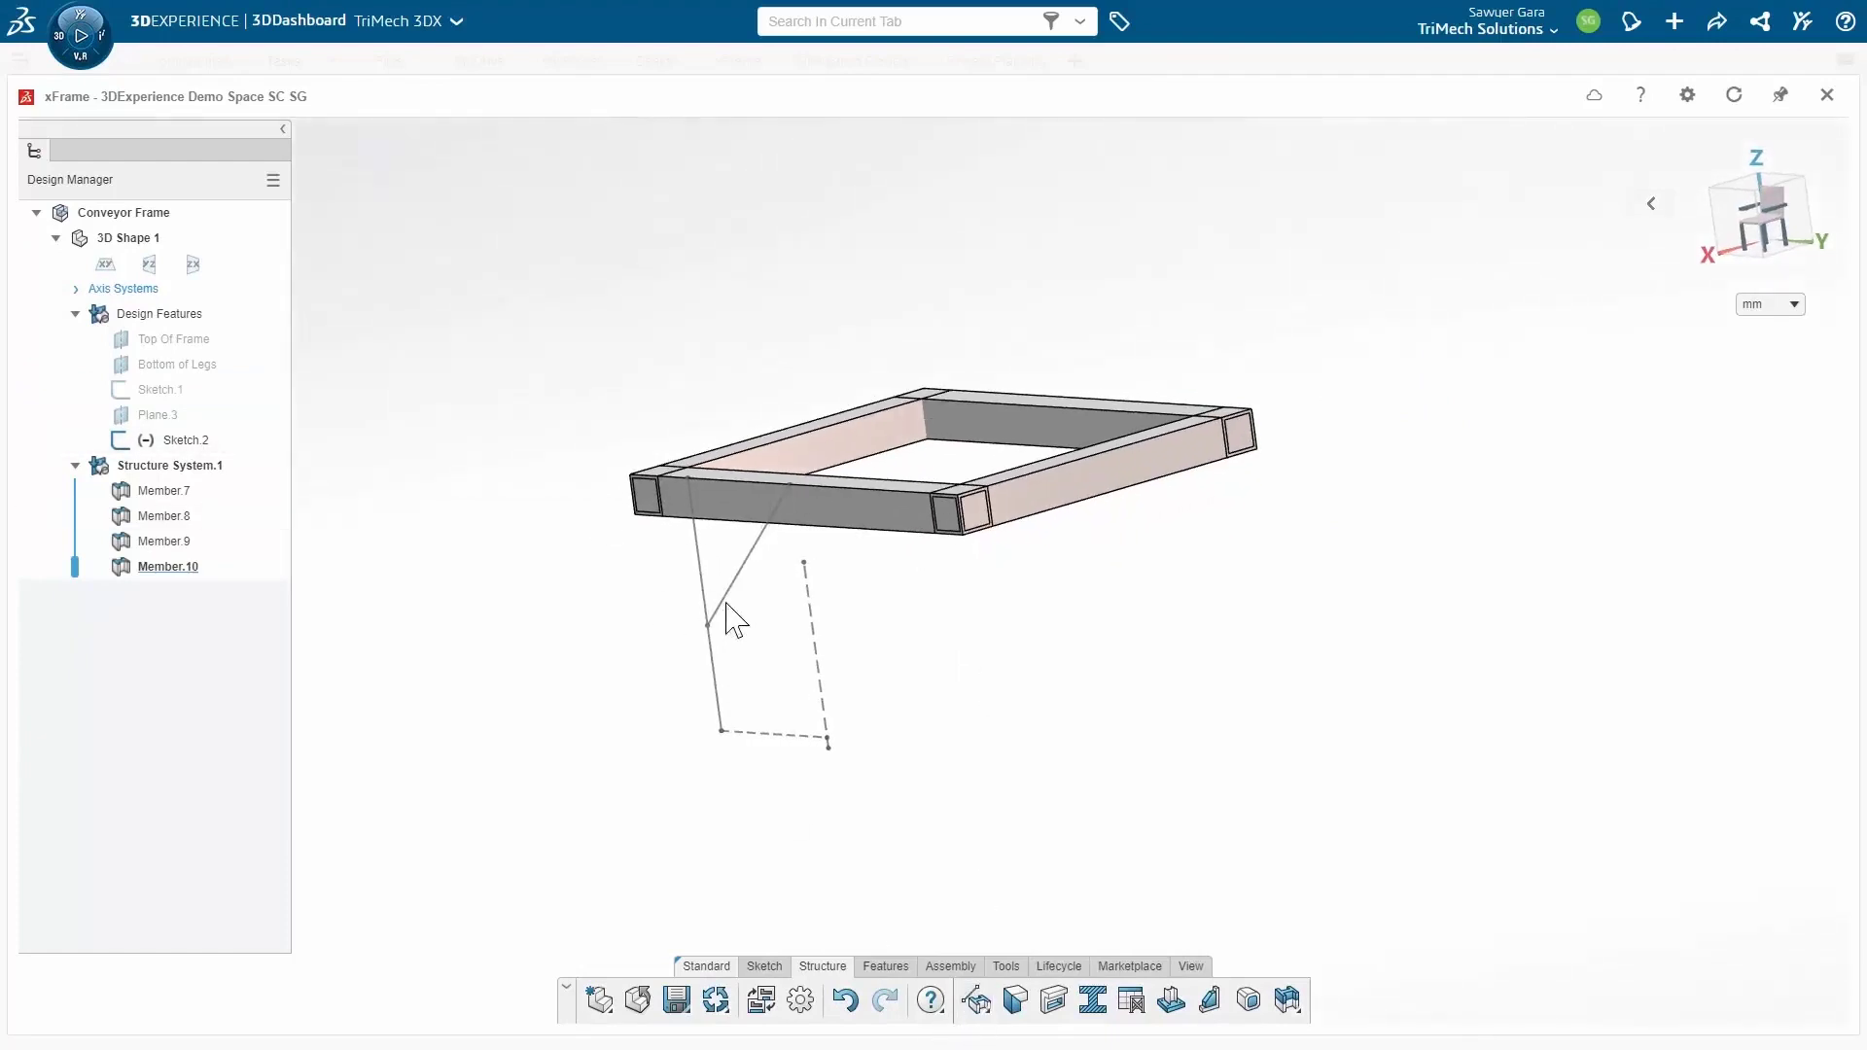
# Step: Create a square-tube leg and diagonal brace along Line.1 and Line.2 of Sketch.2
pyautogui.click(977, 1002)
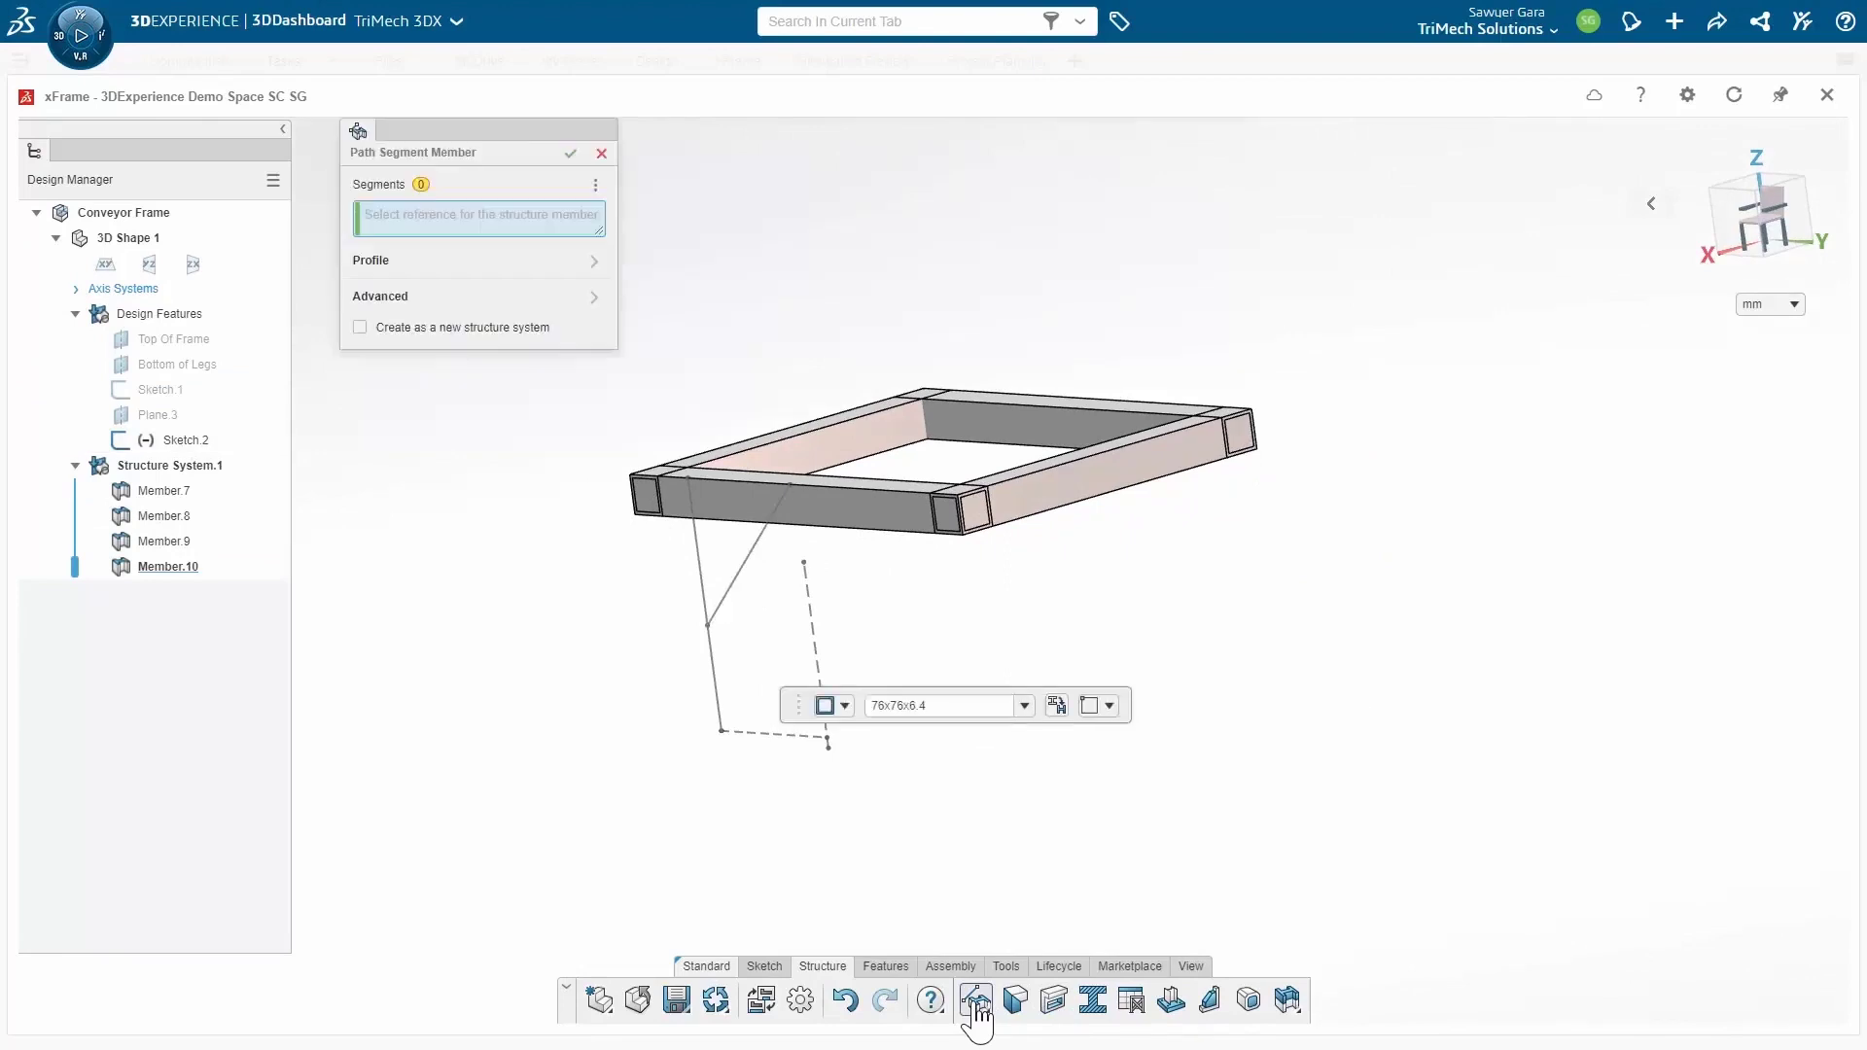
pyautogui.click(708, 588)
pyautogui.click(746, 563)
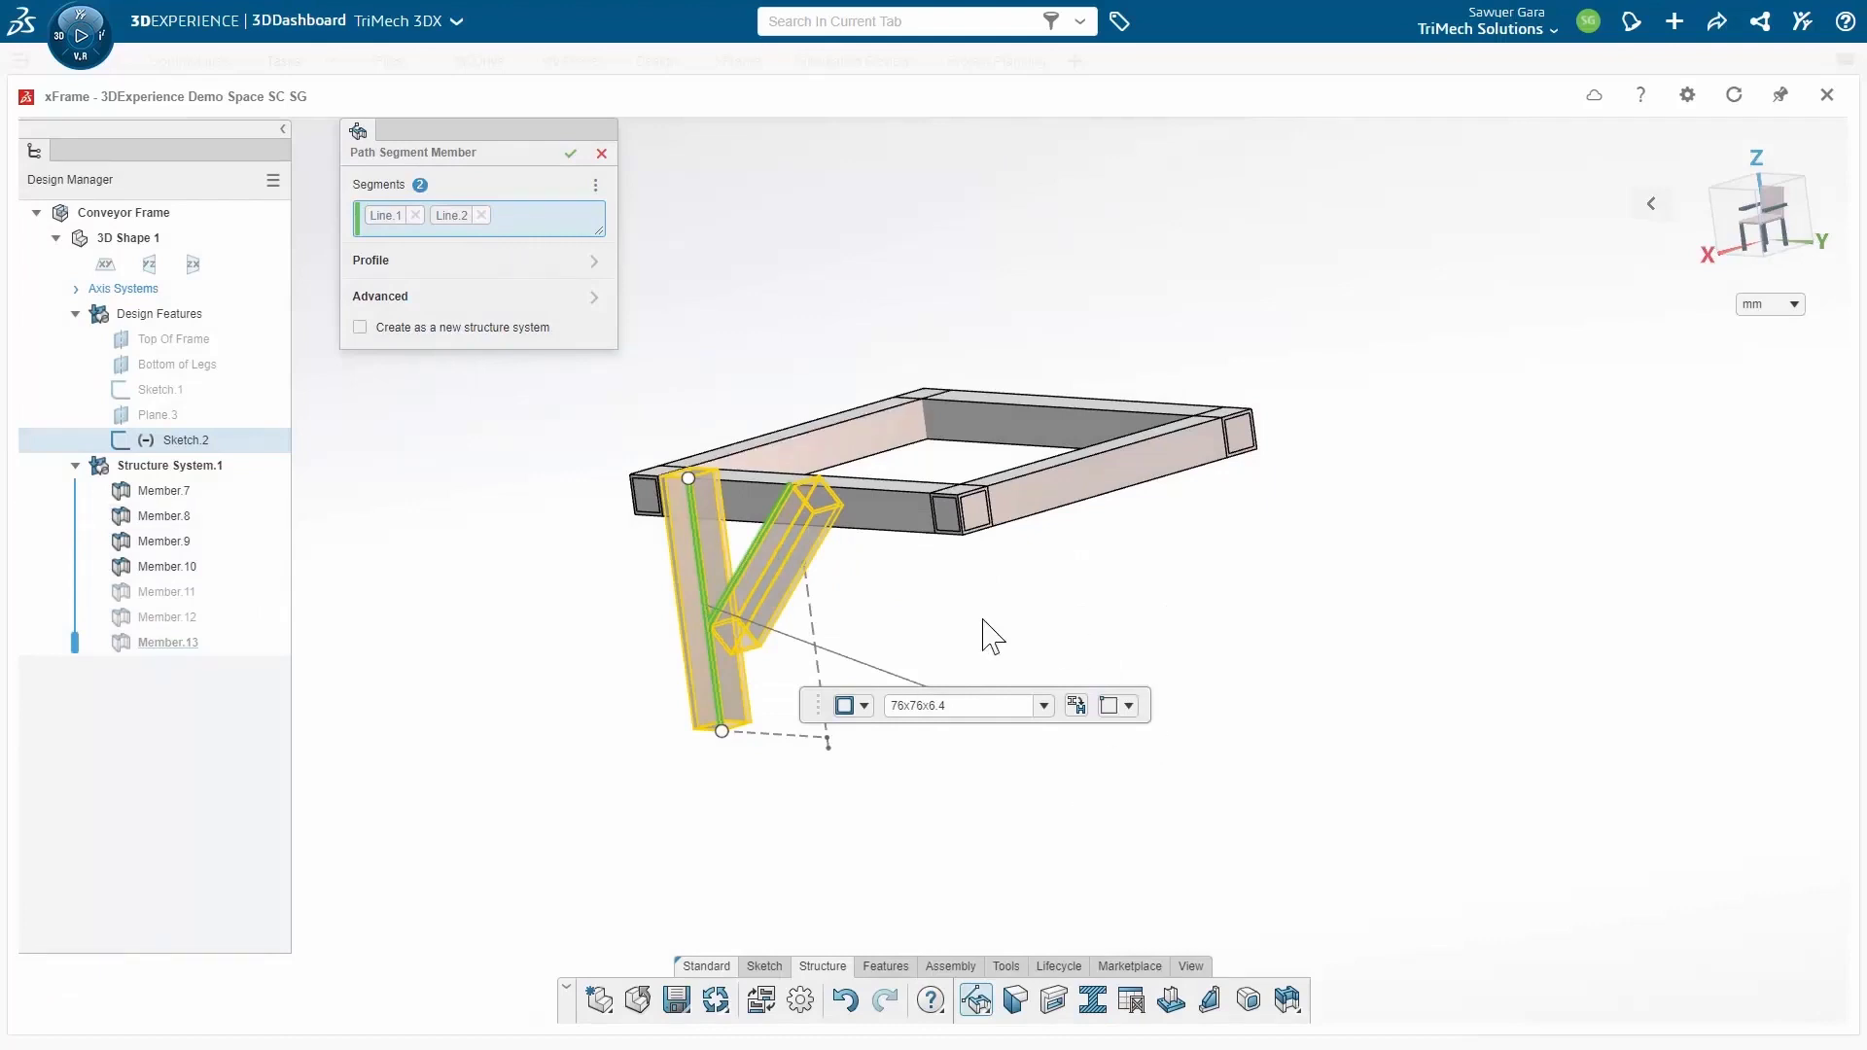
pyautogui.moveTo(791, 807); pyautogui.dragTo(1017, 736, button='middle')
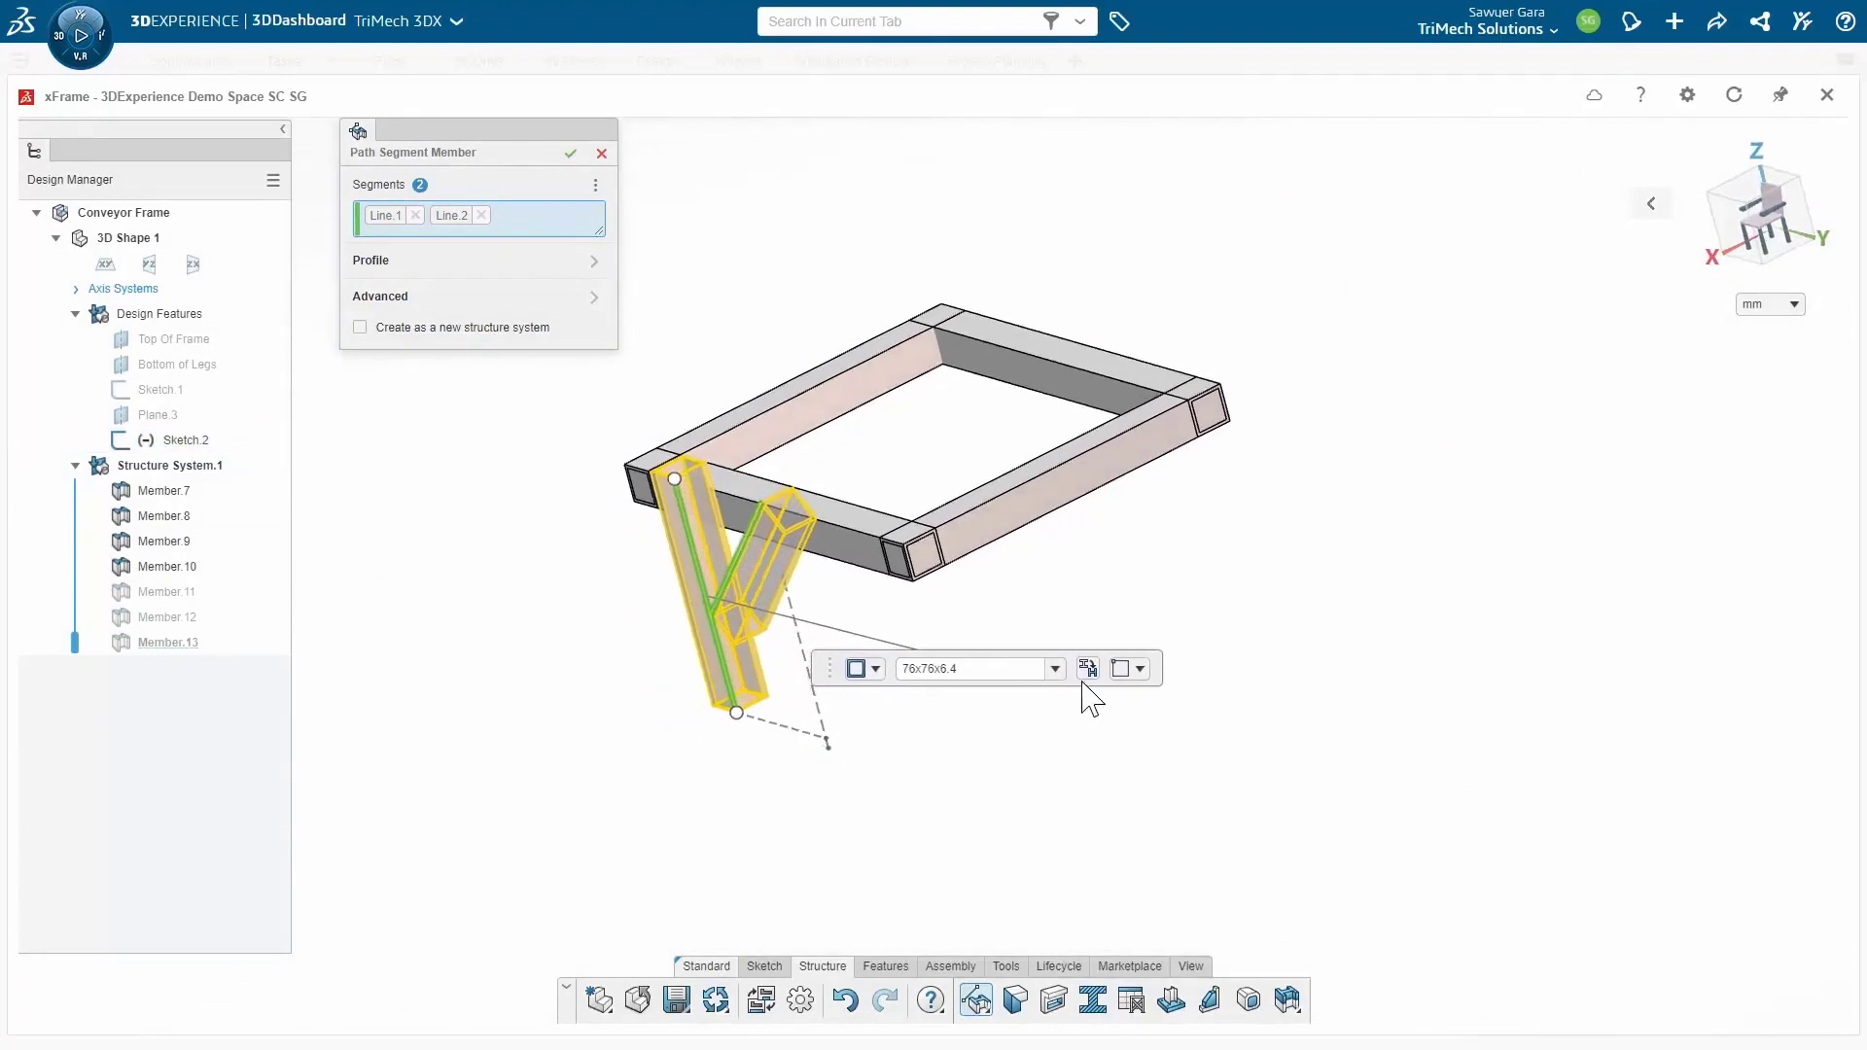
pyautogui.click(1136, 671)
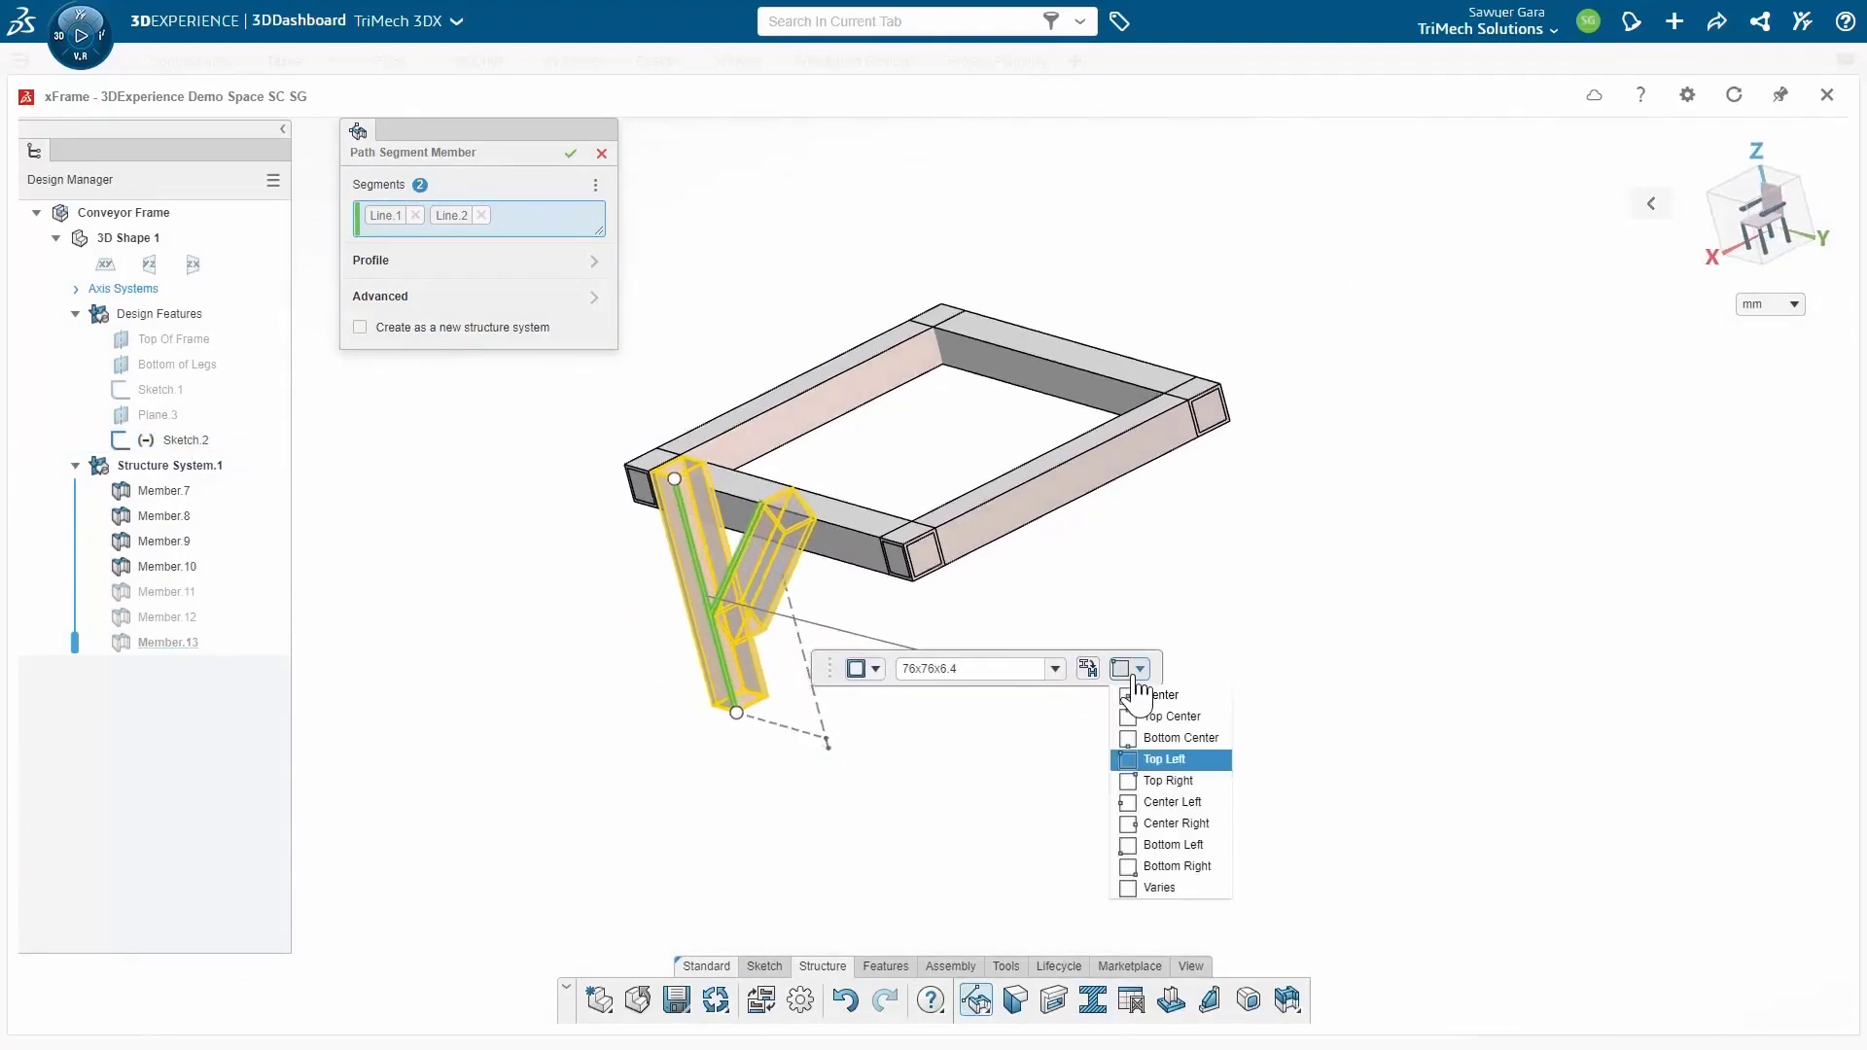
pyautogui.click(1207, 575)
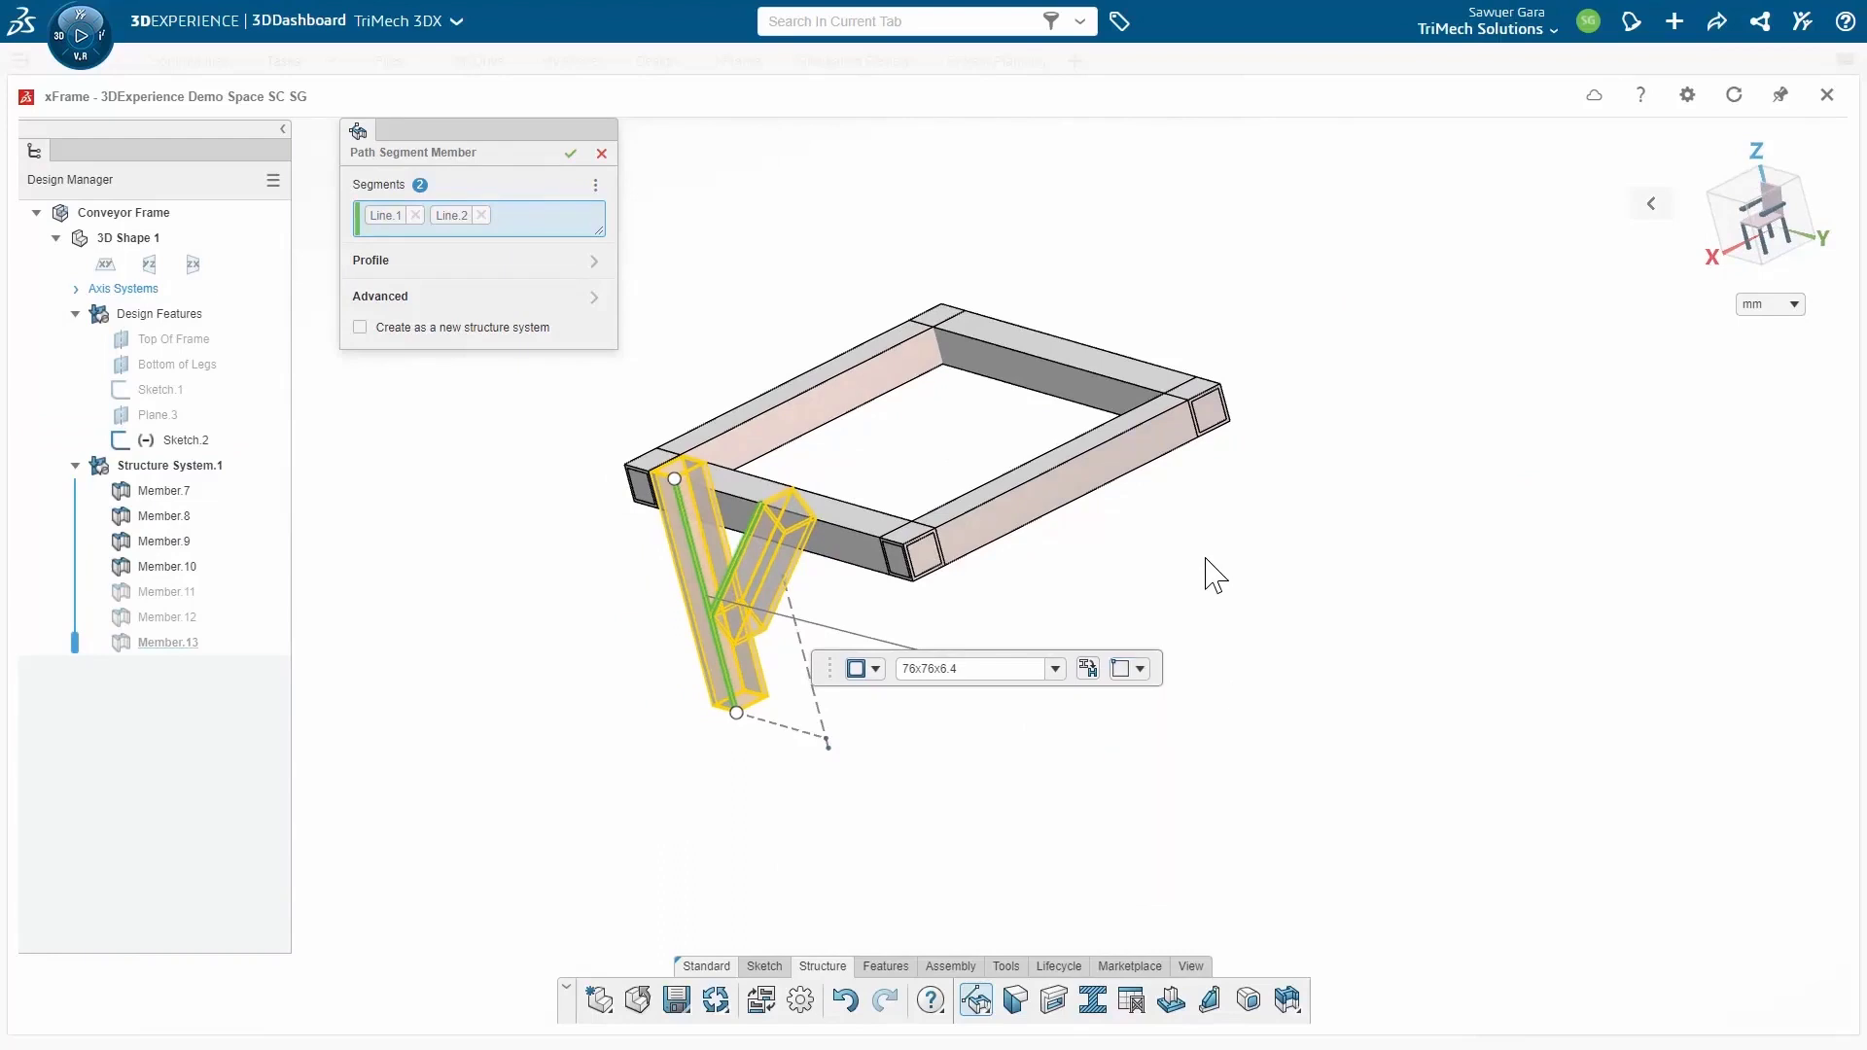
pyautogui.click(571, 154)
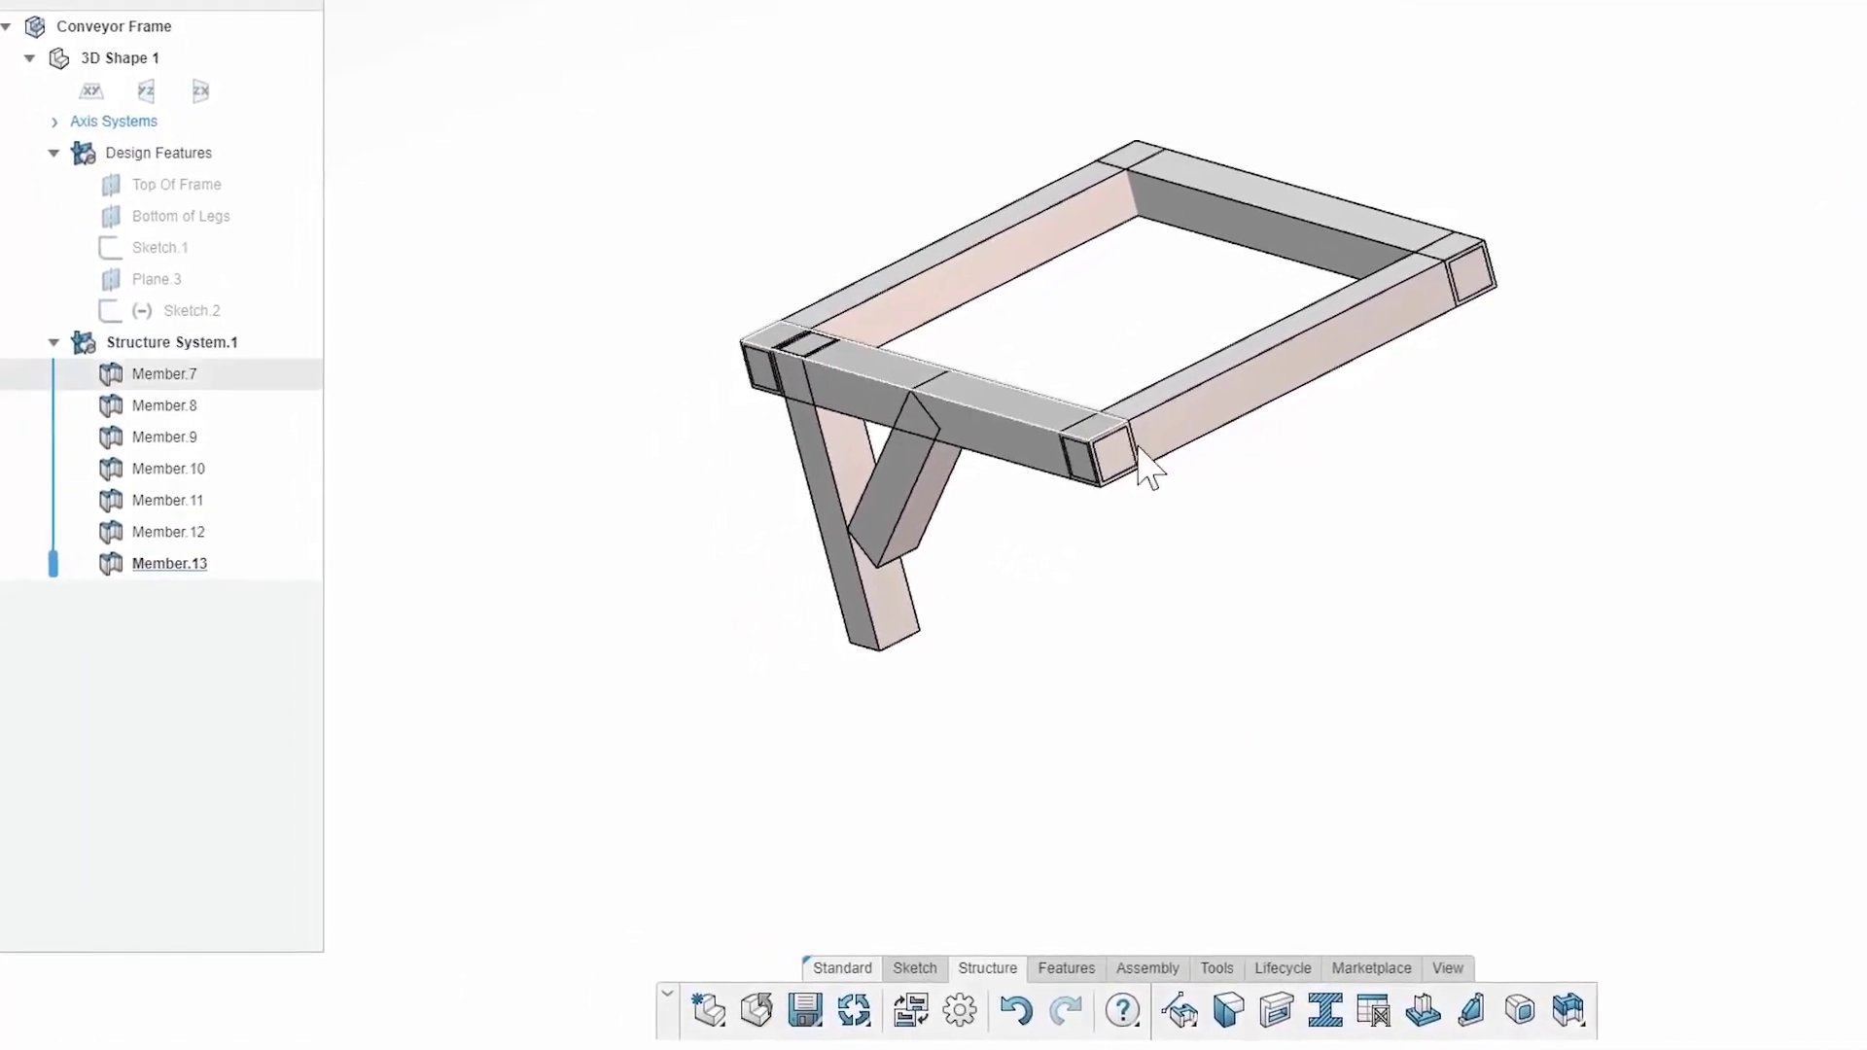
# Step: Extend Member.13's lower end by 55 so the brace runs into the leg
pyautogui.moveTo(1140, 460); pyautogui.dragTo(1069, 455, button='middle')
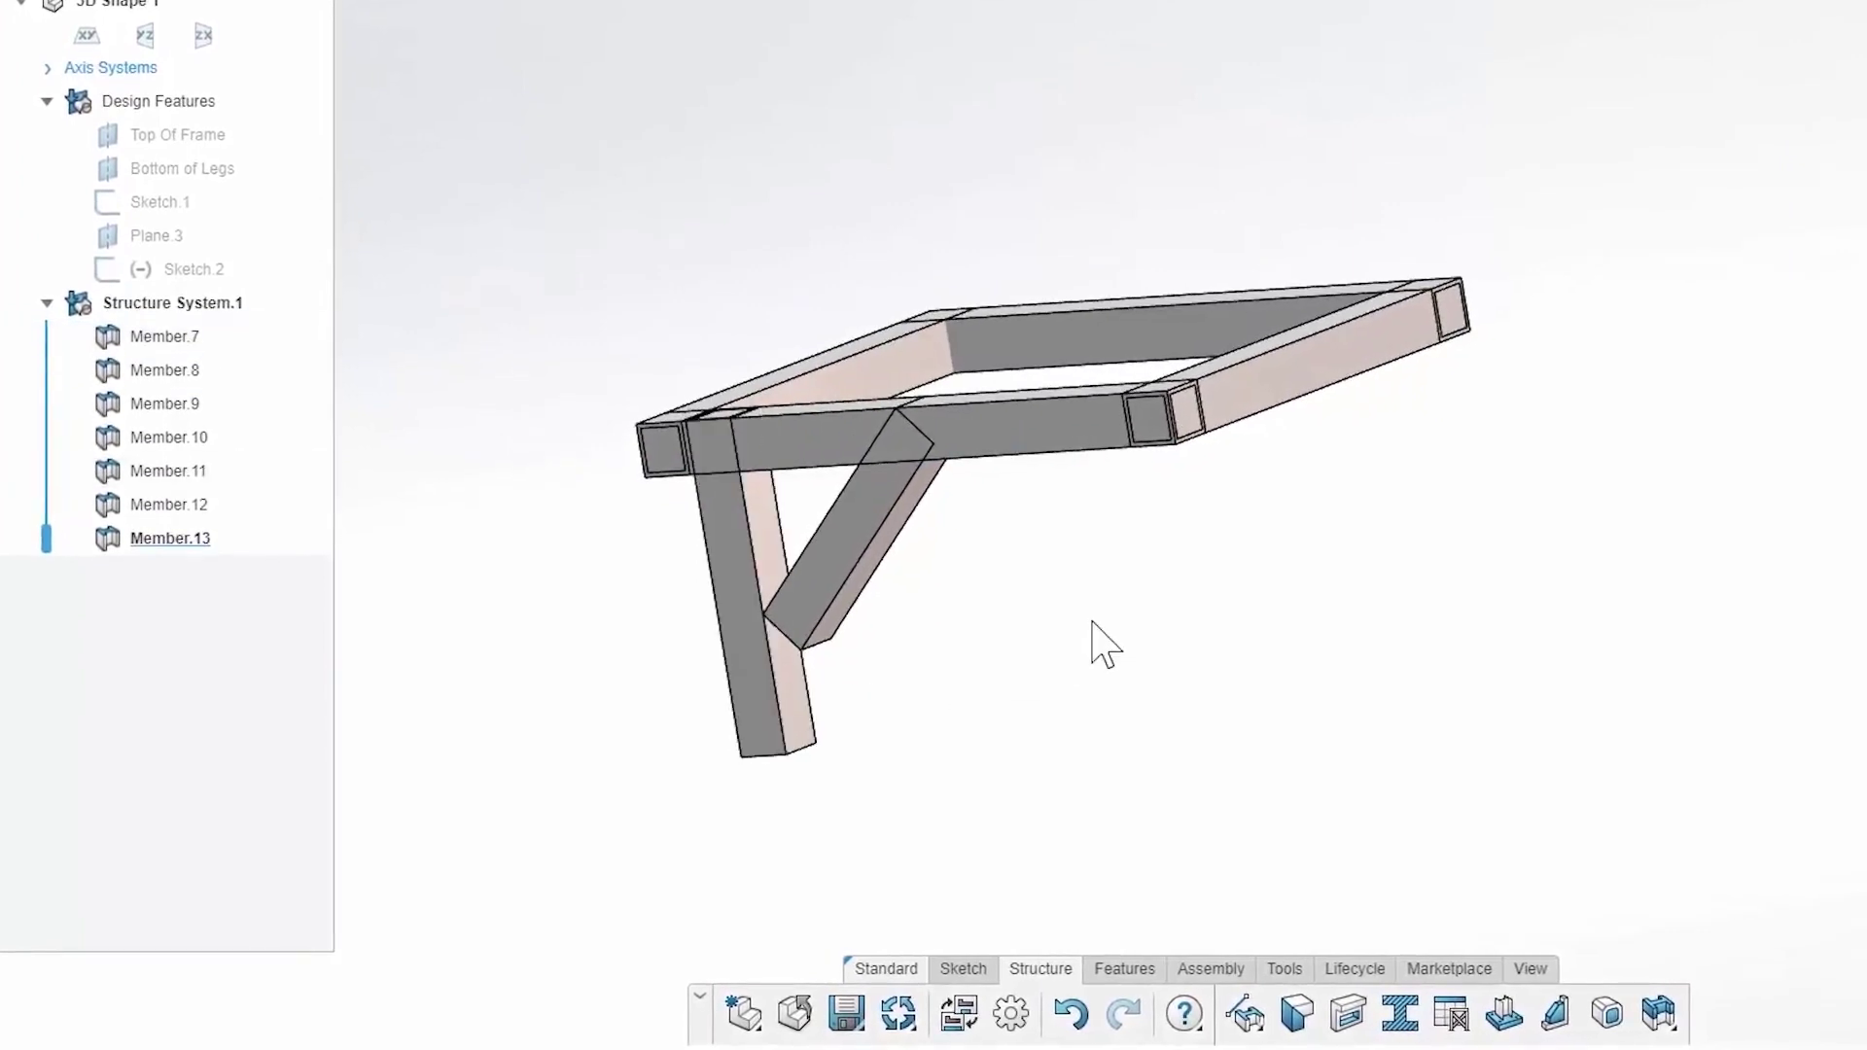
pyautogui.hotkey('ctrl', 'z')
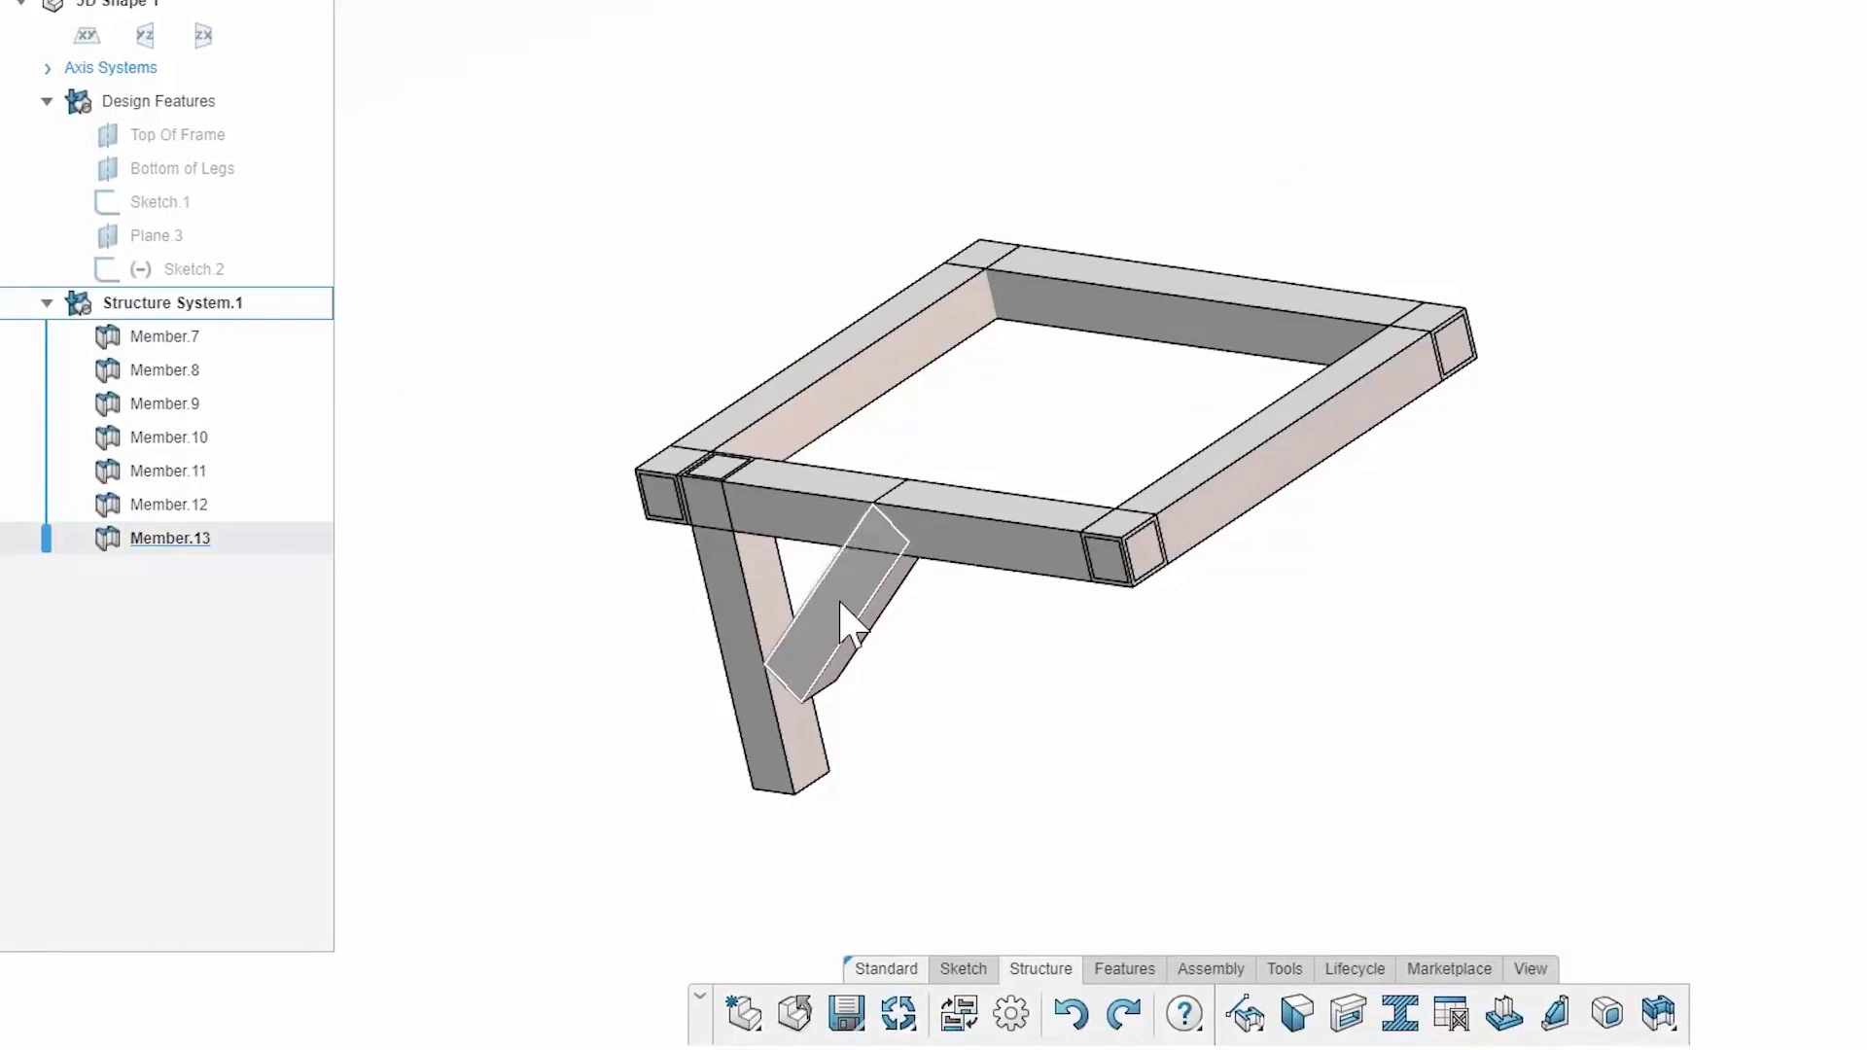
pyautogui.click(191, 541)
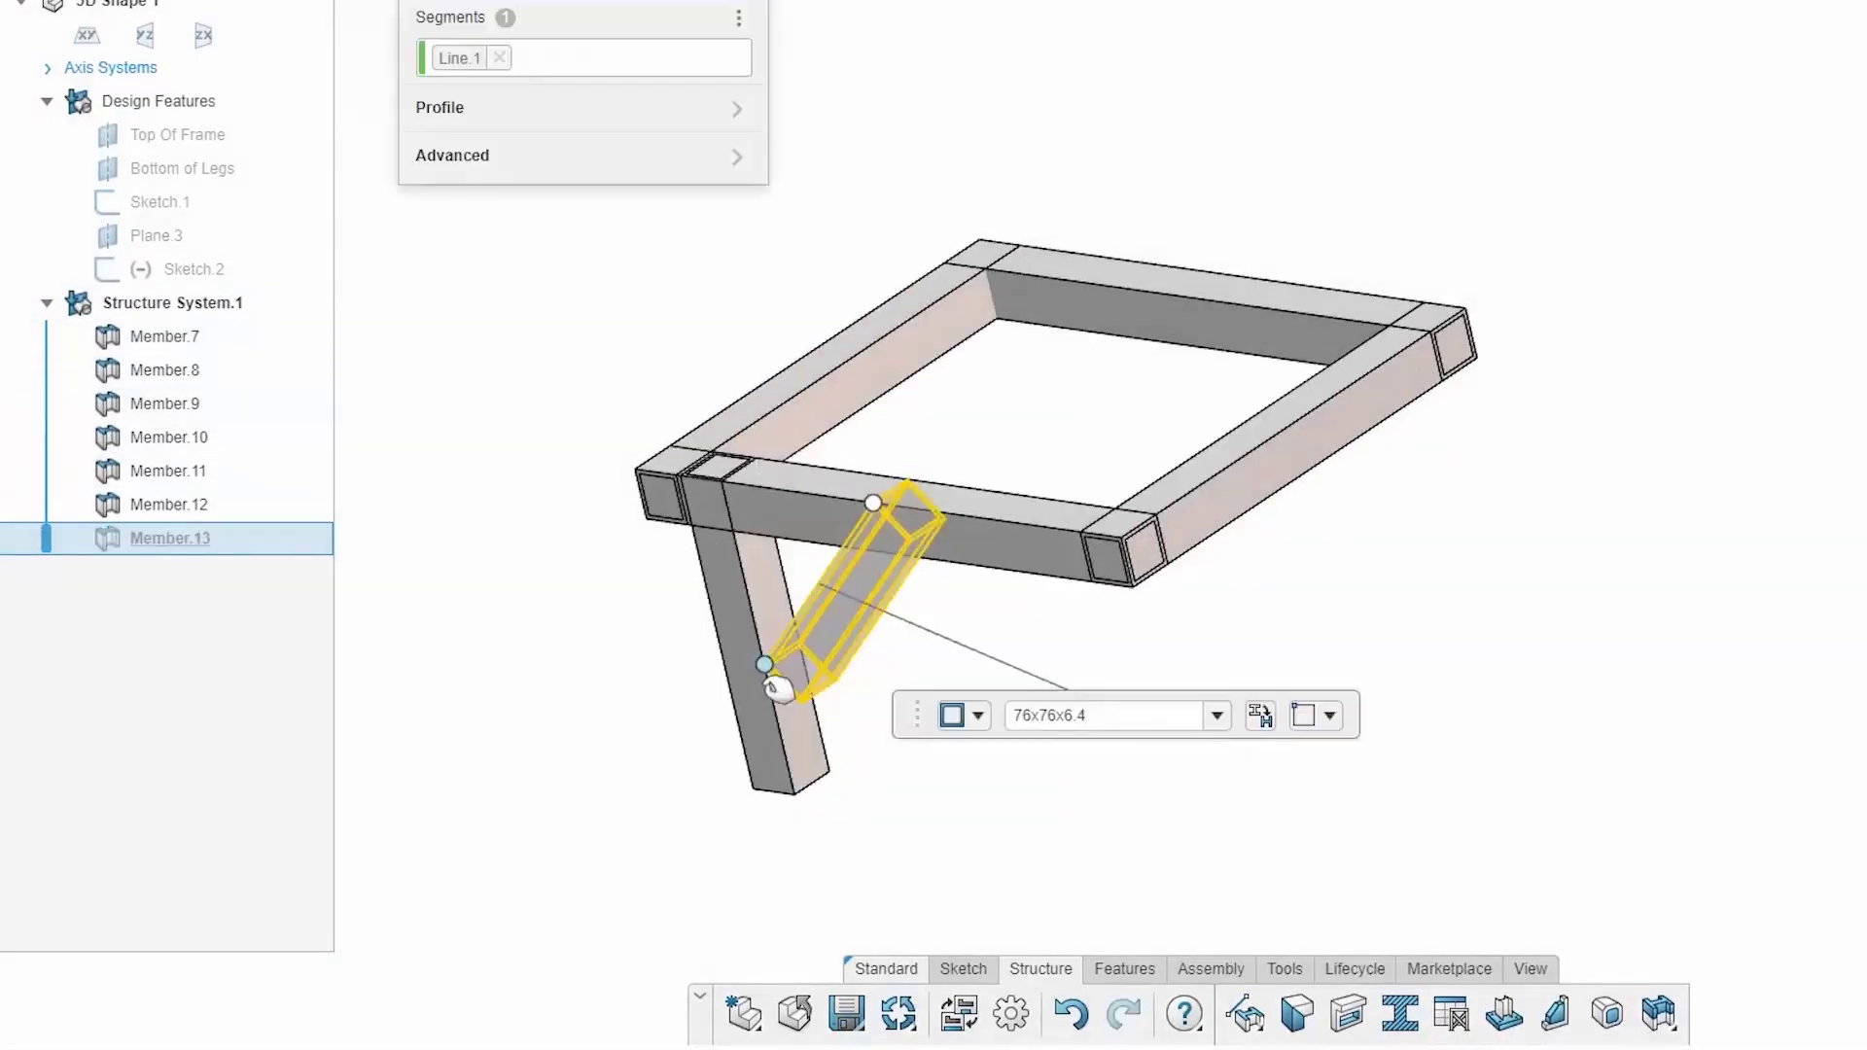
pyautogui.moveTo(689, 692); pyautogui.dragTo(664, 720)
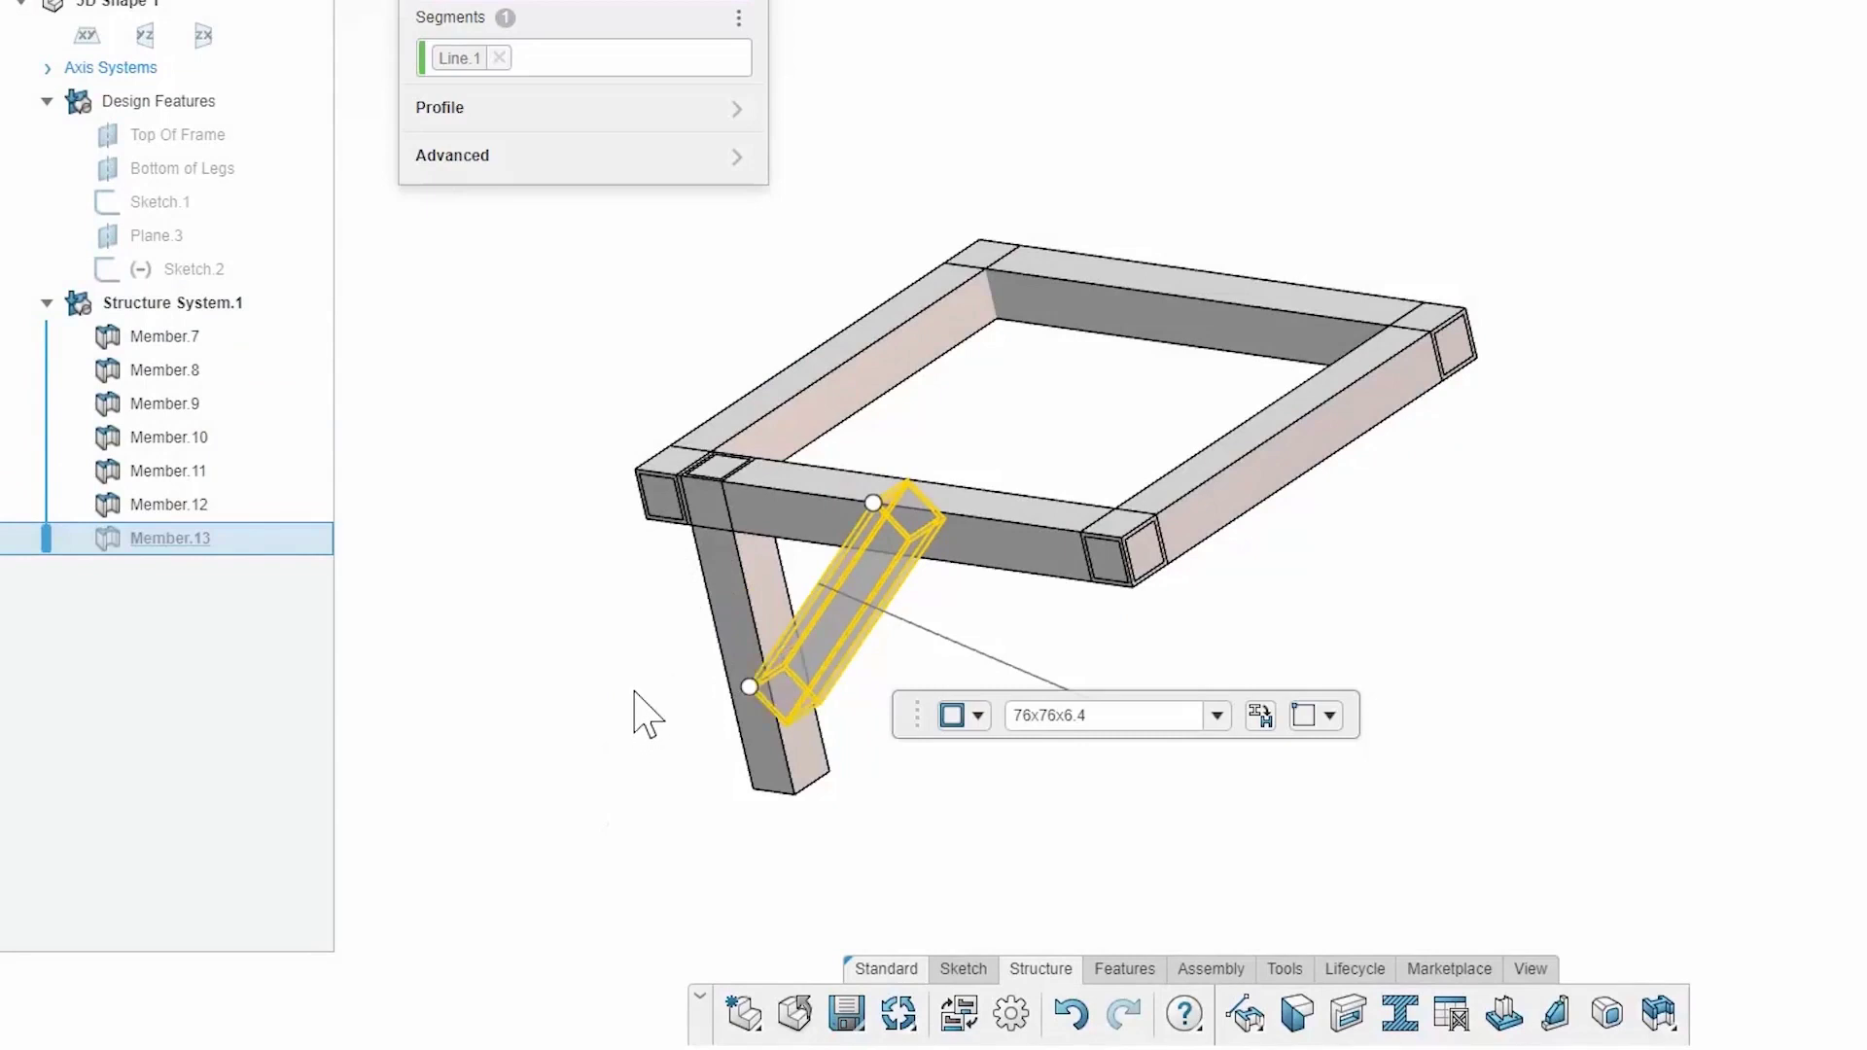
pyautogui.click(647, 282)
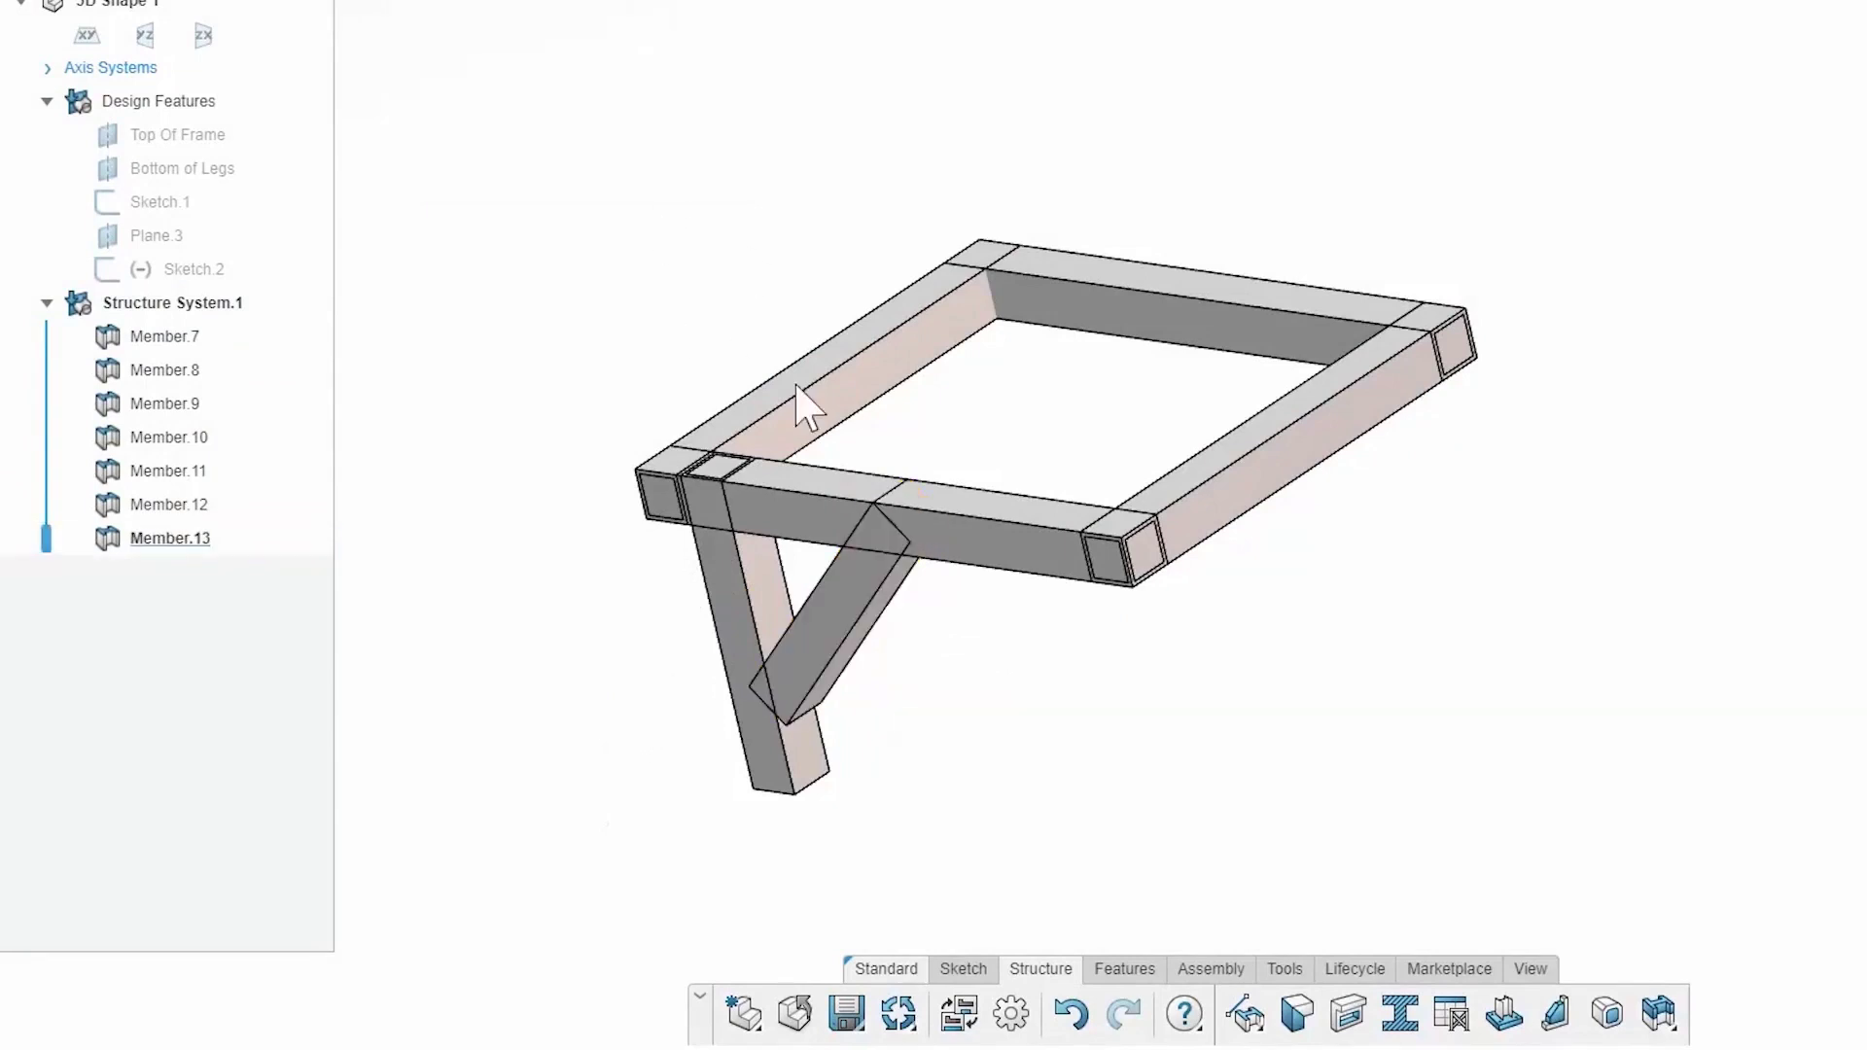
# Step: Trim Structure System.1 with a Planar - Full contact trim at the brace's End Point.1
pyautogui.click(1303, 1029)
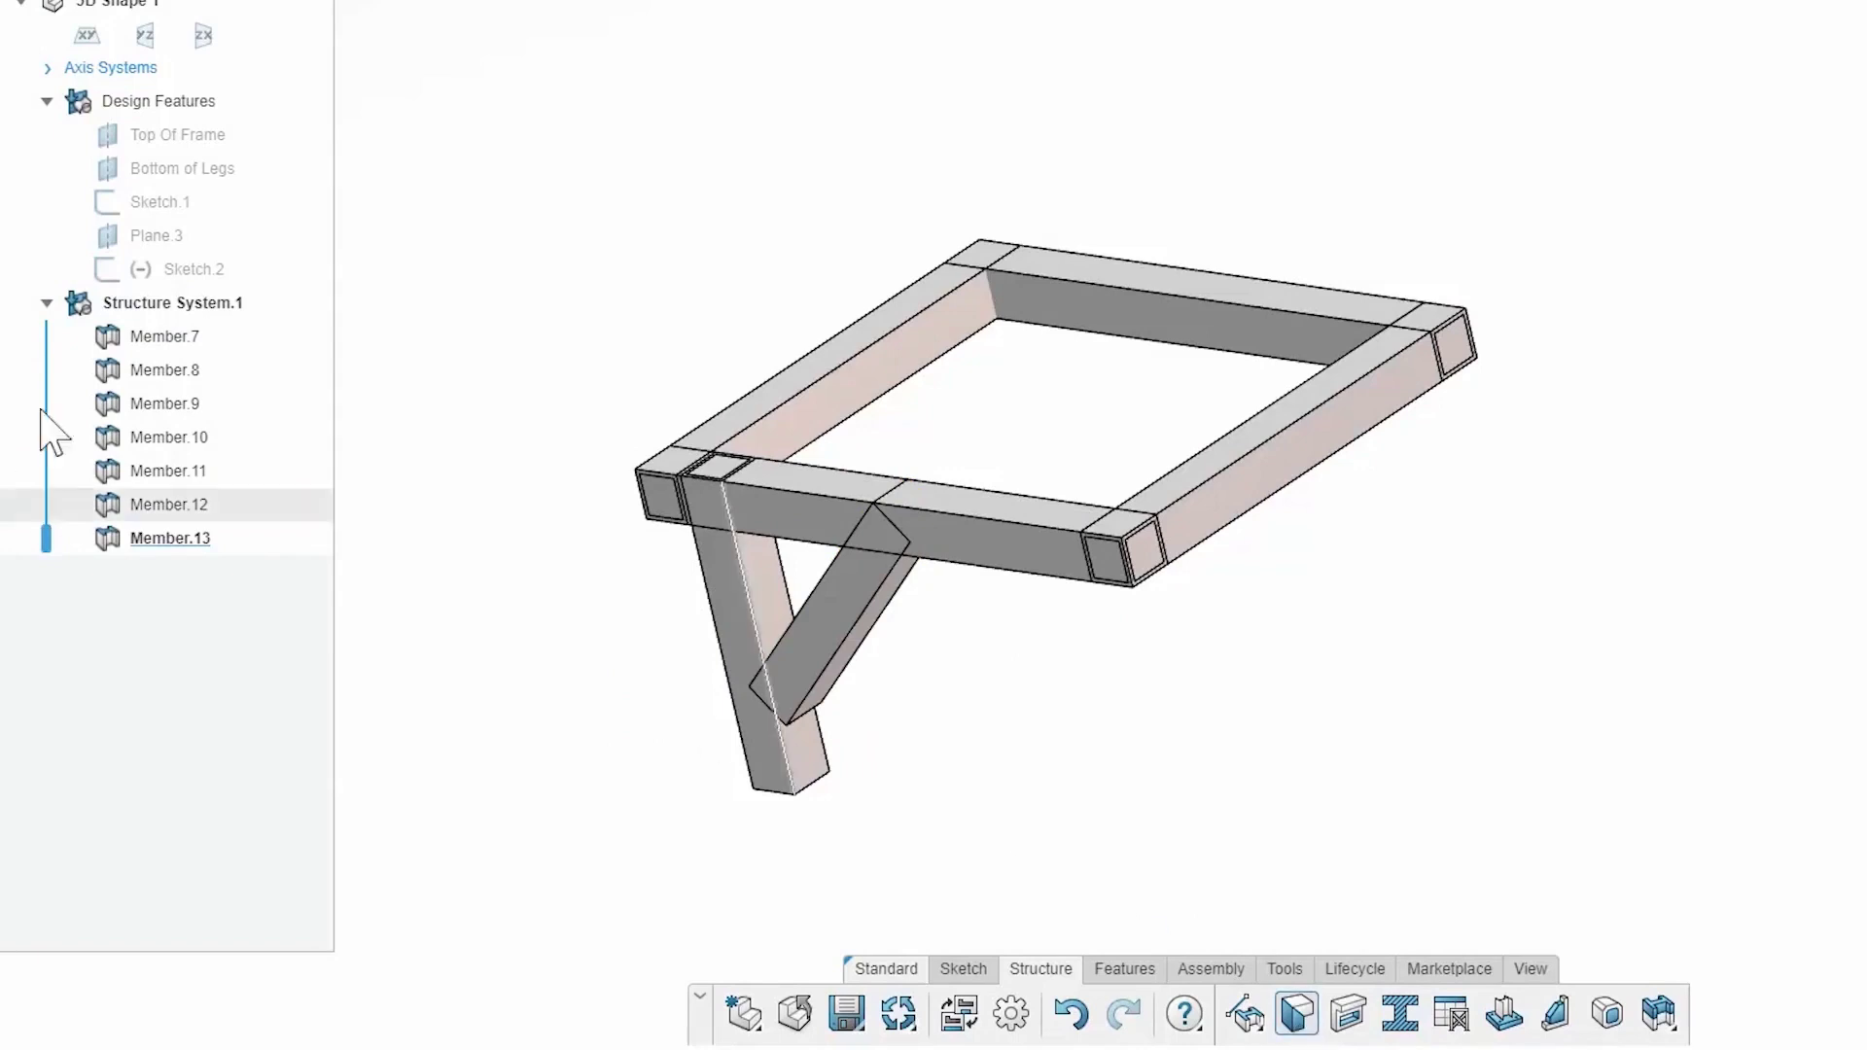
pyautogui.click(141, 313)
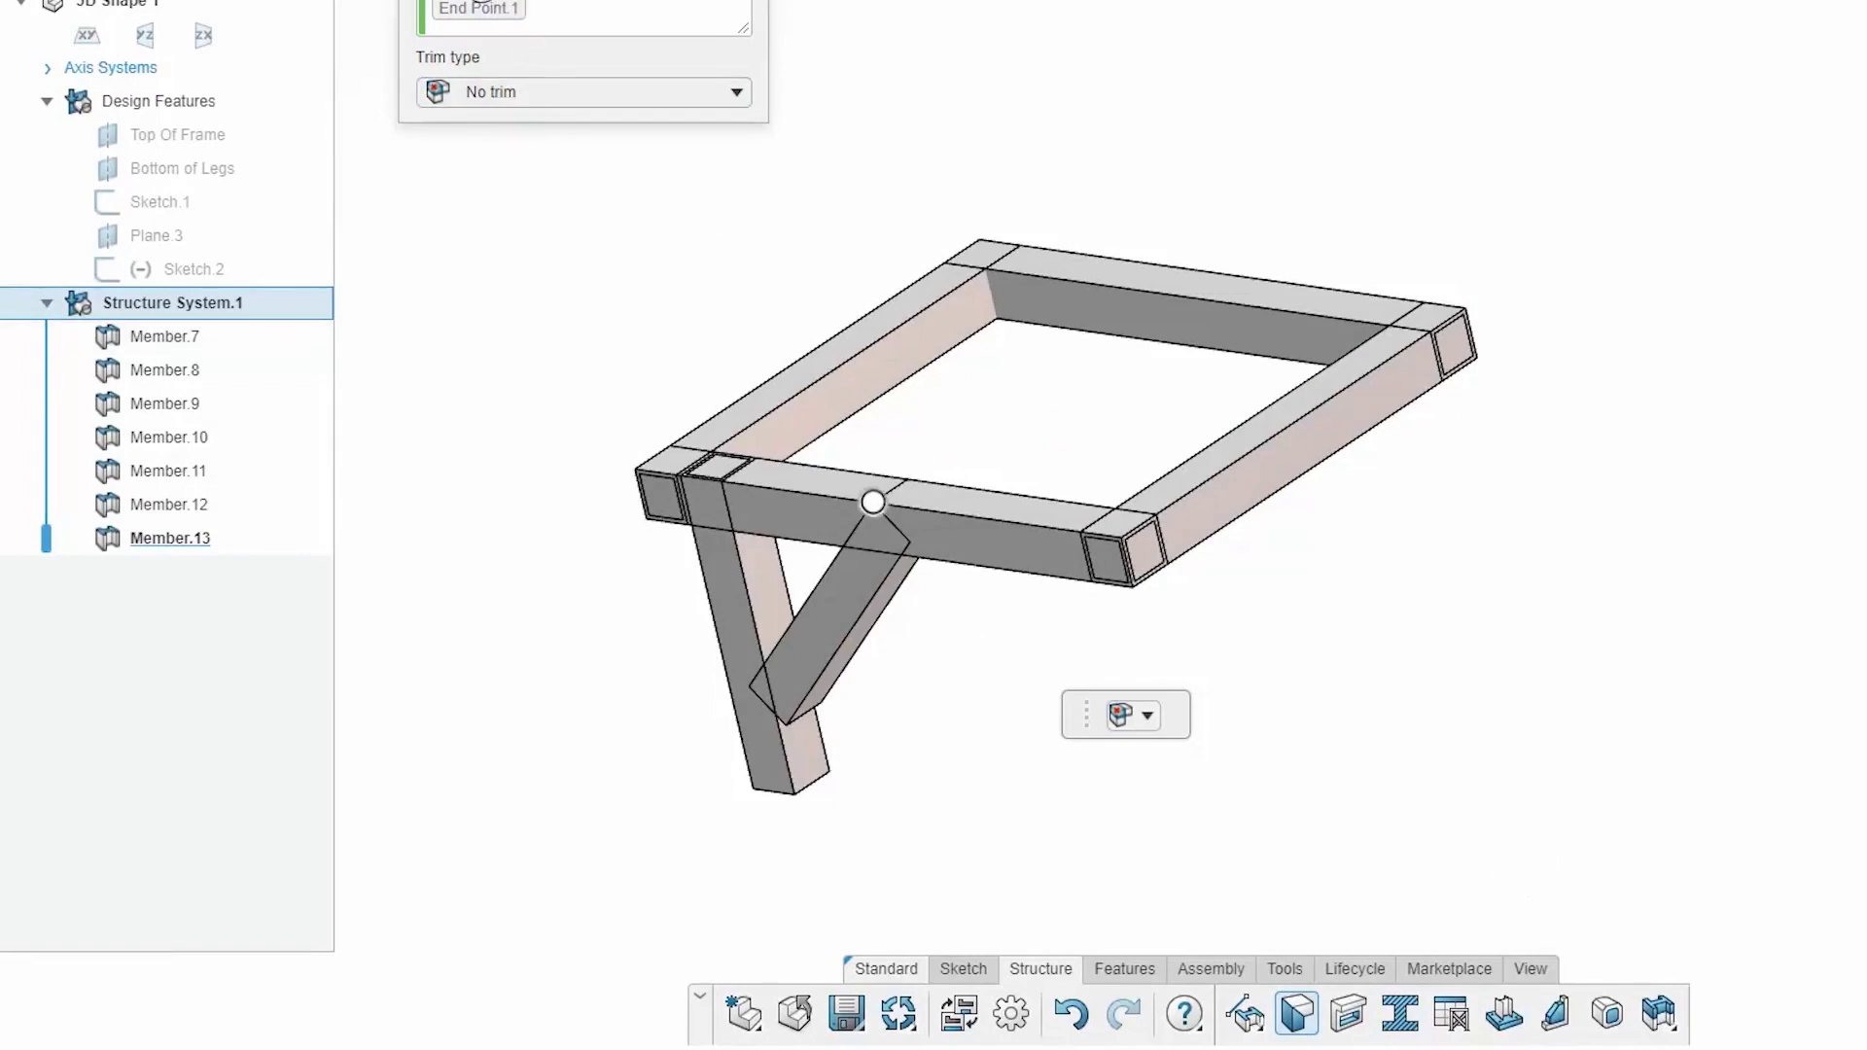
pyautogui.click(574, 95)
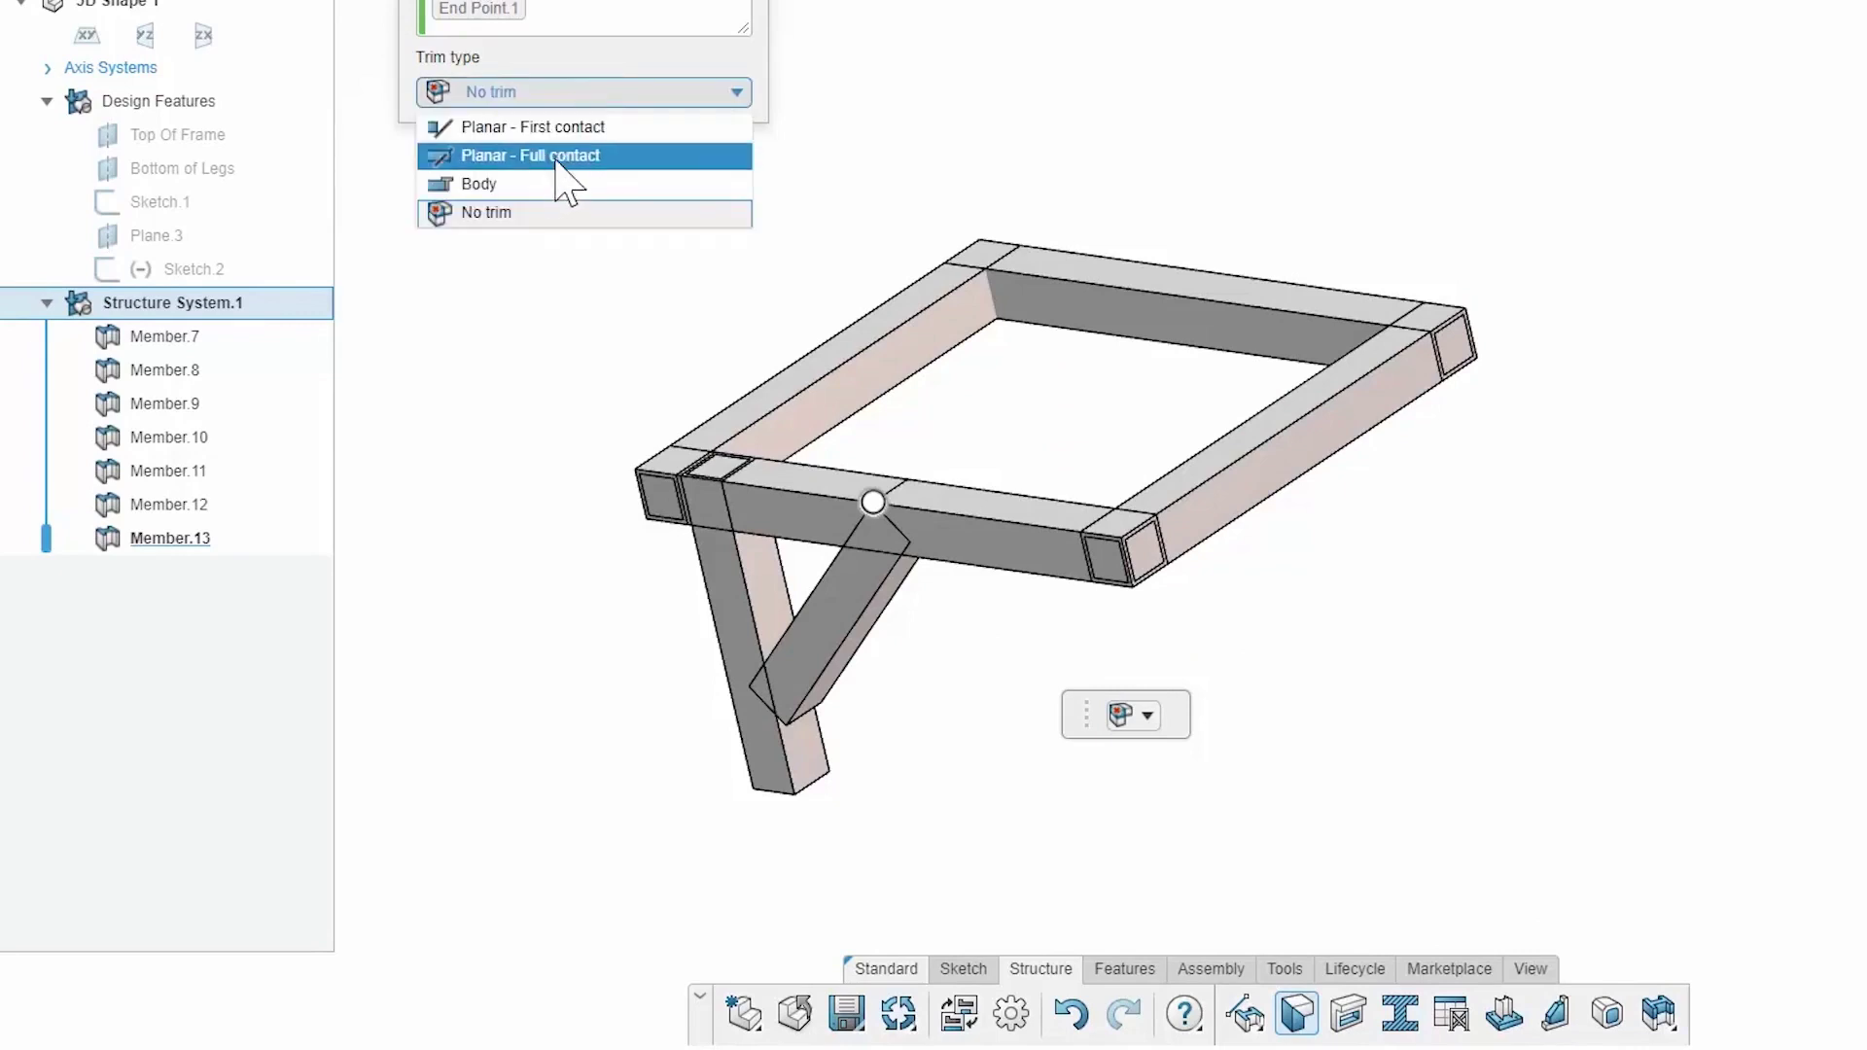
pyautogui.click(574, 157)
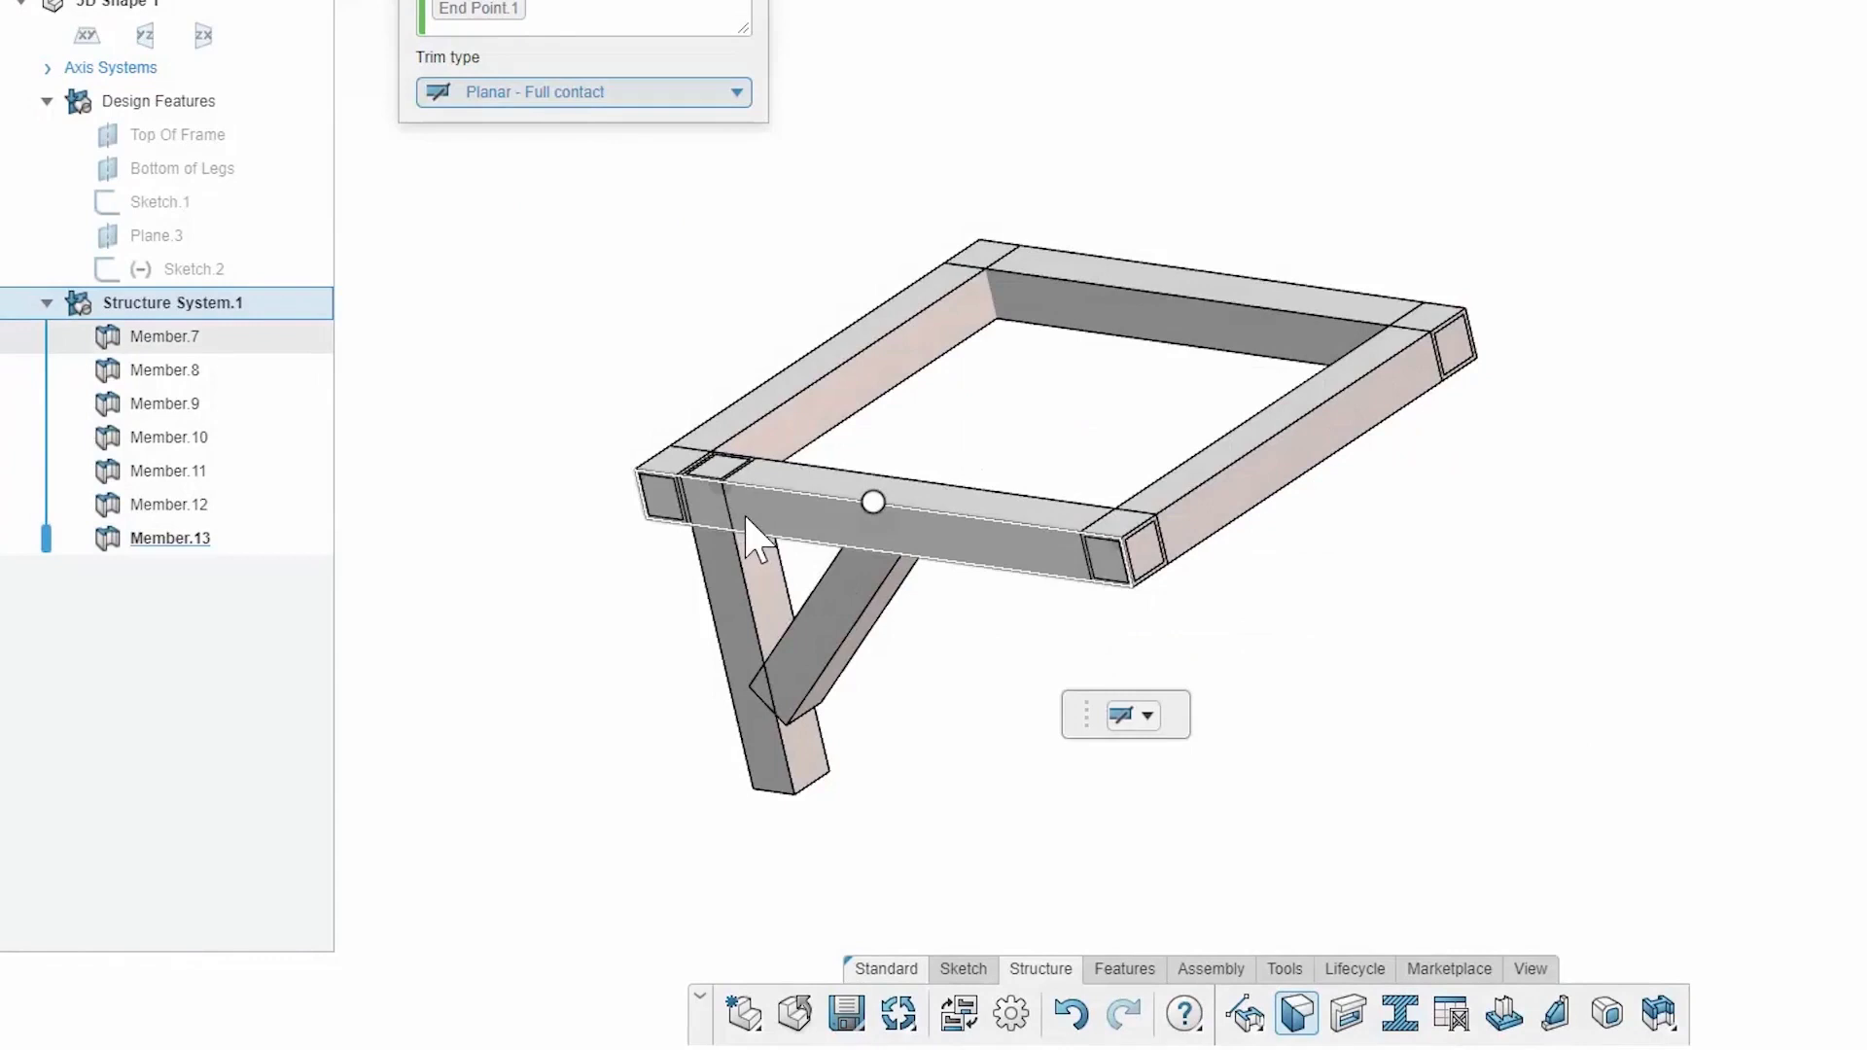
# Step: Body-trim the 2-member corners and swap the member order at Corner.4 (Member.7–Member.8)
pyautogui.click(586, 3)
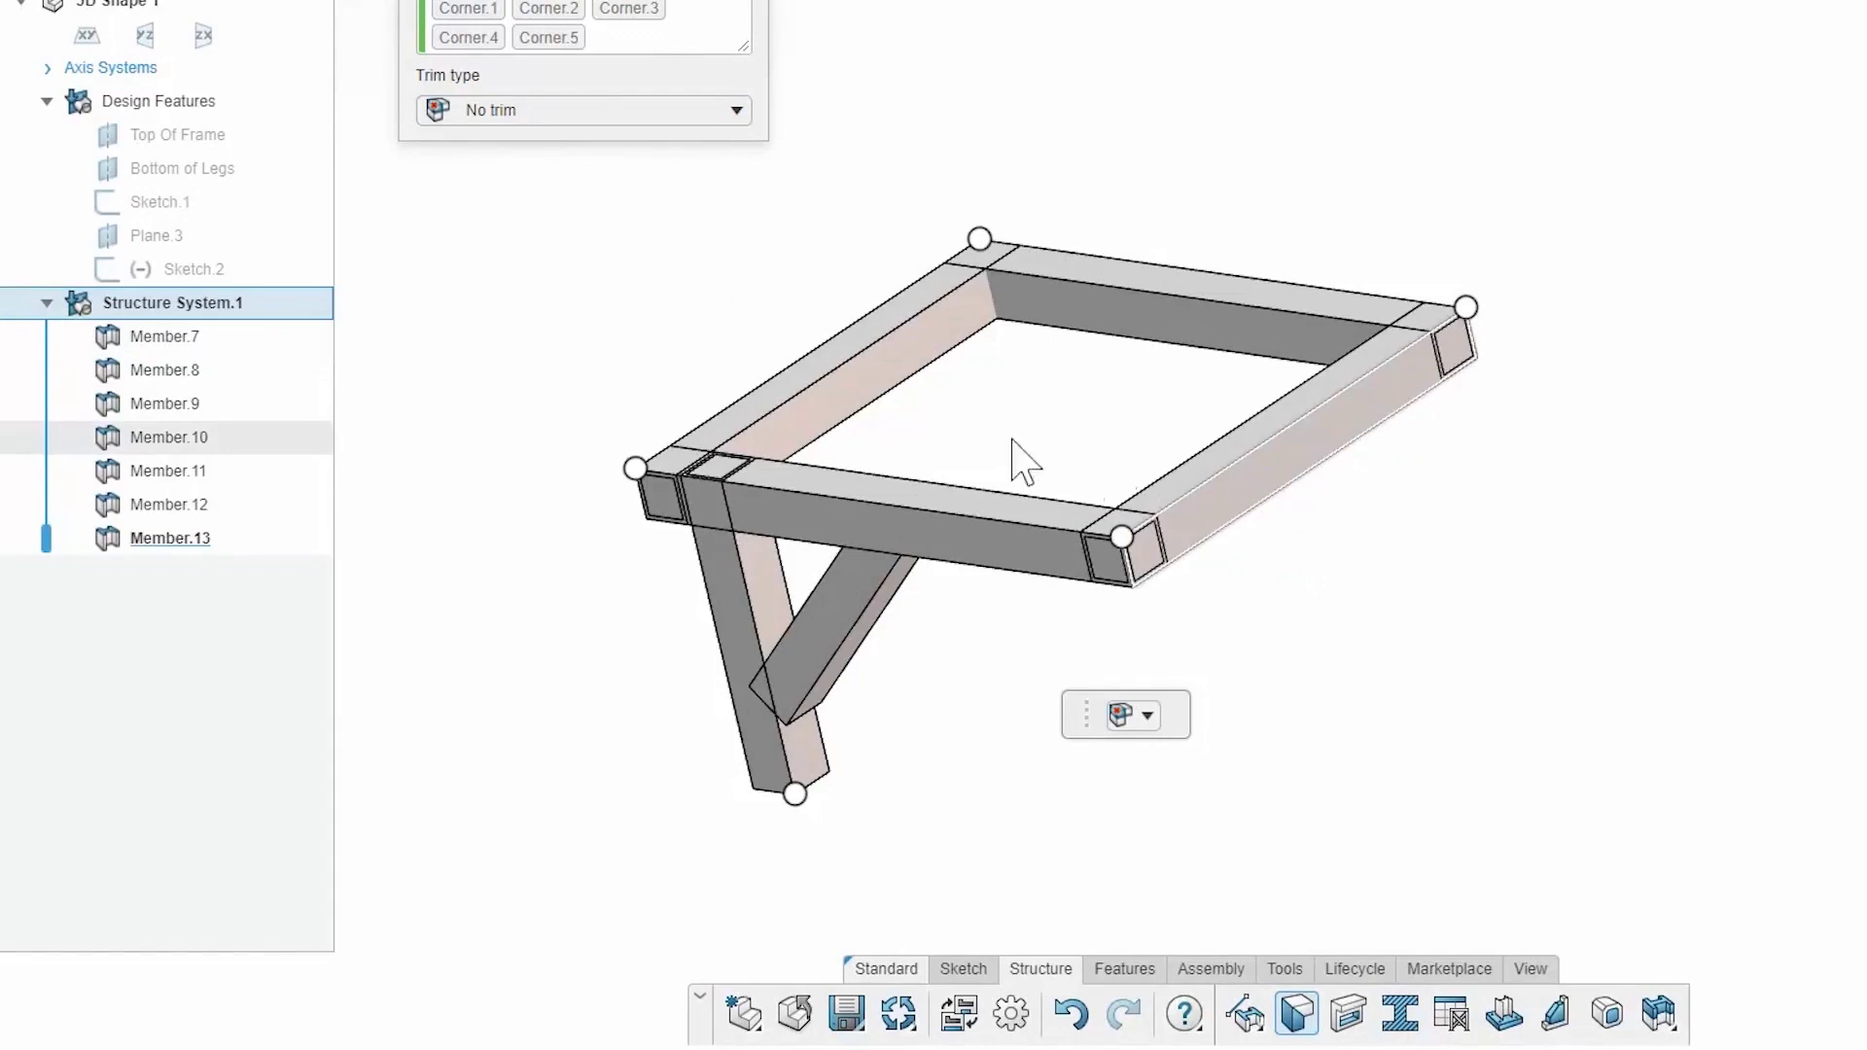
pyautogui.click(628, 113)
pyautogui.click(577, 204)
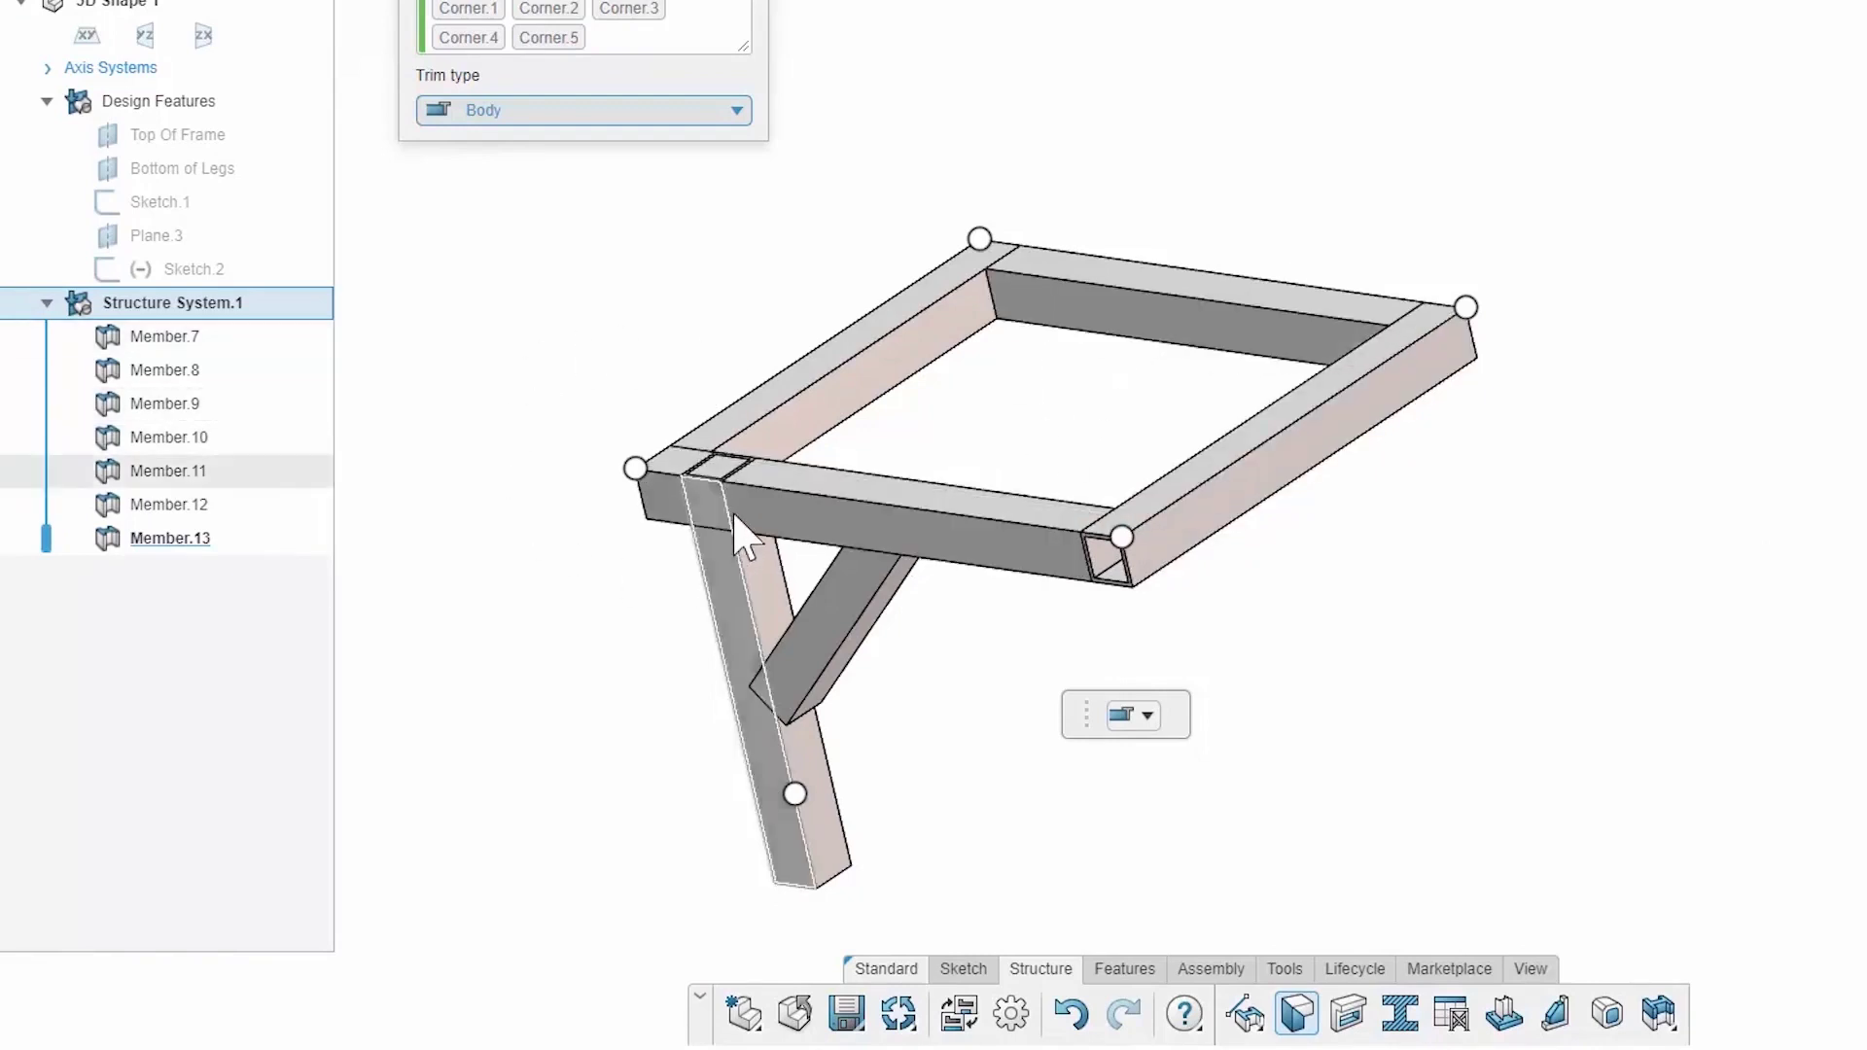
pyautogui.click(635, 469)
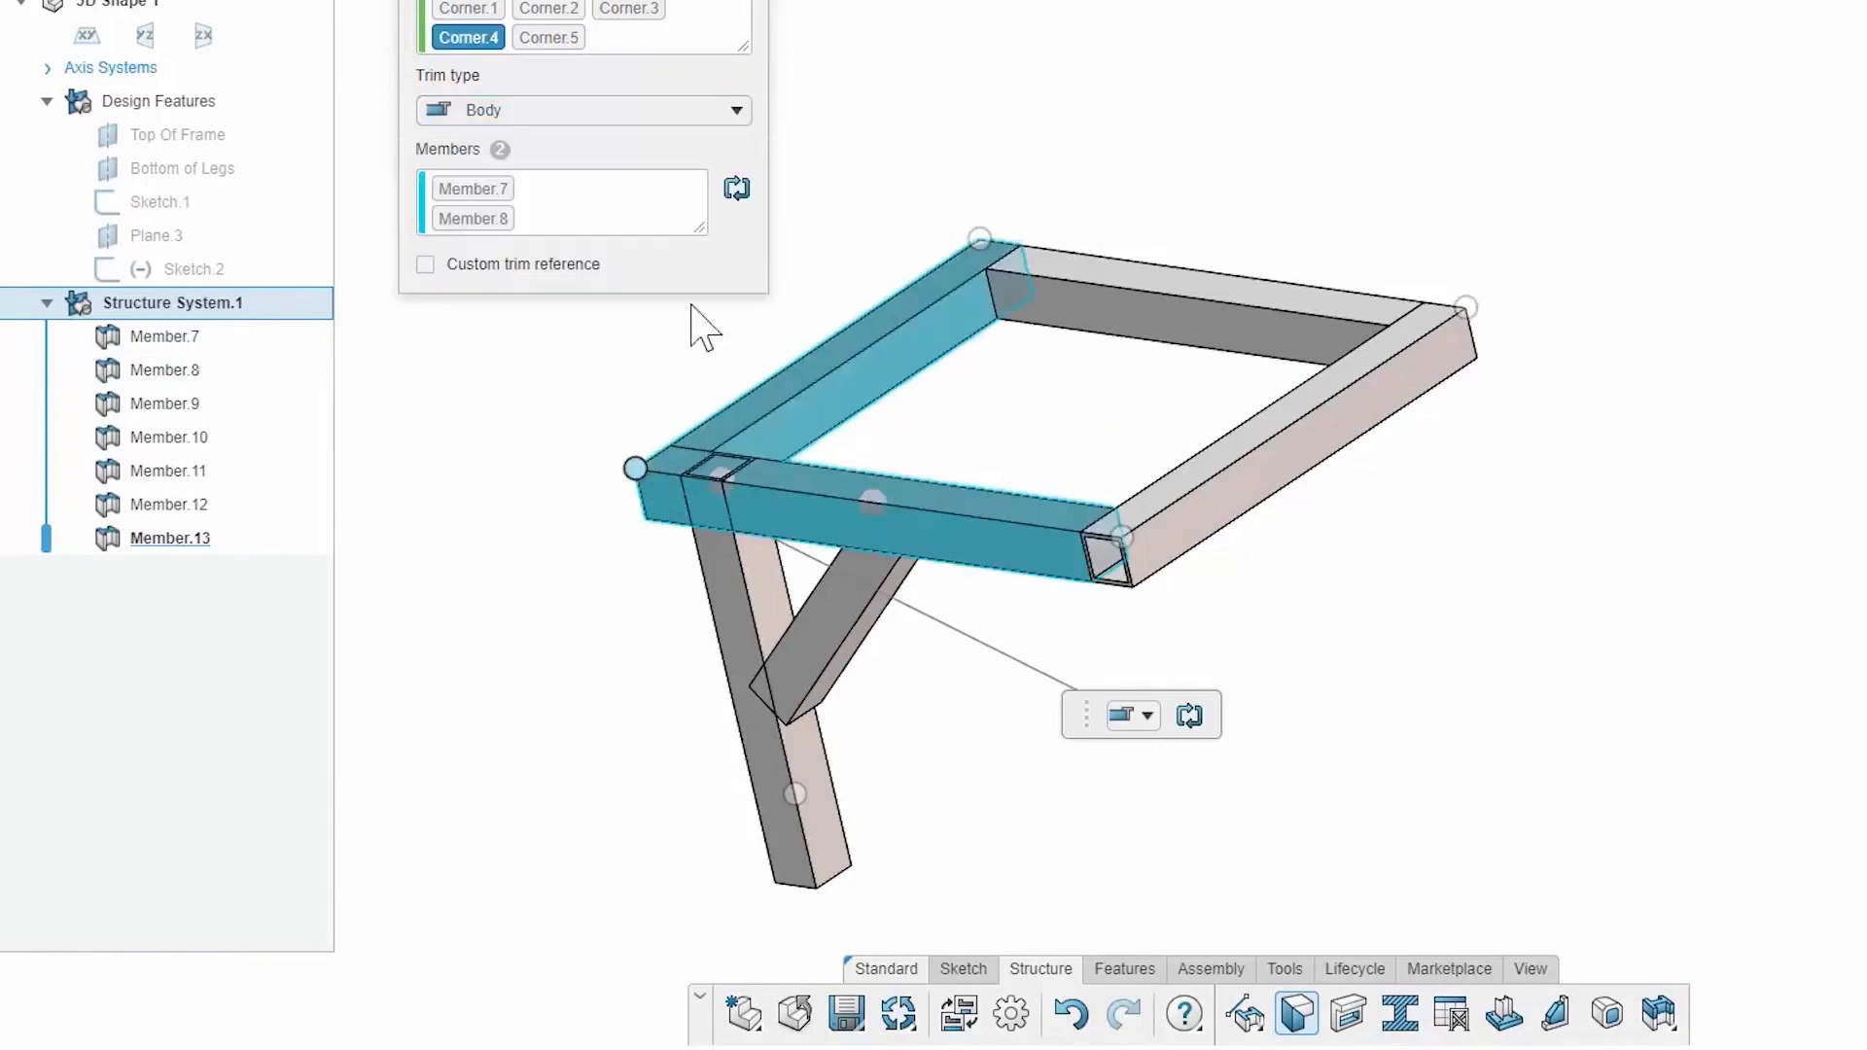
pyautogui.click(736, 189)
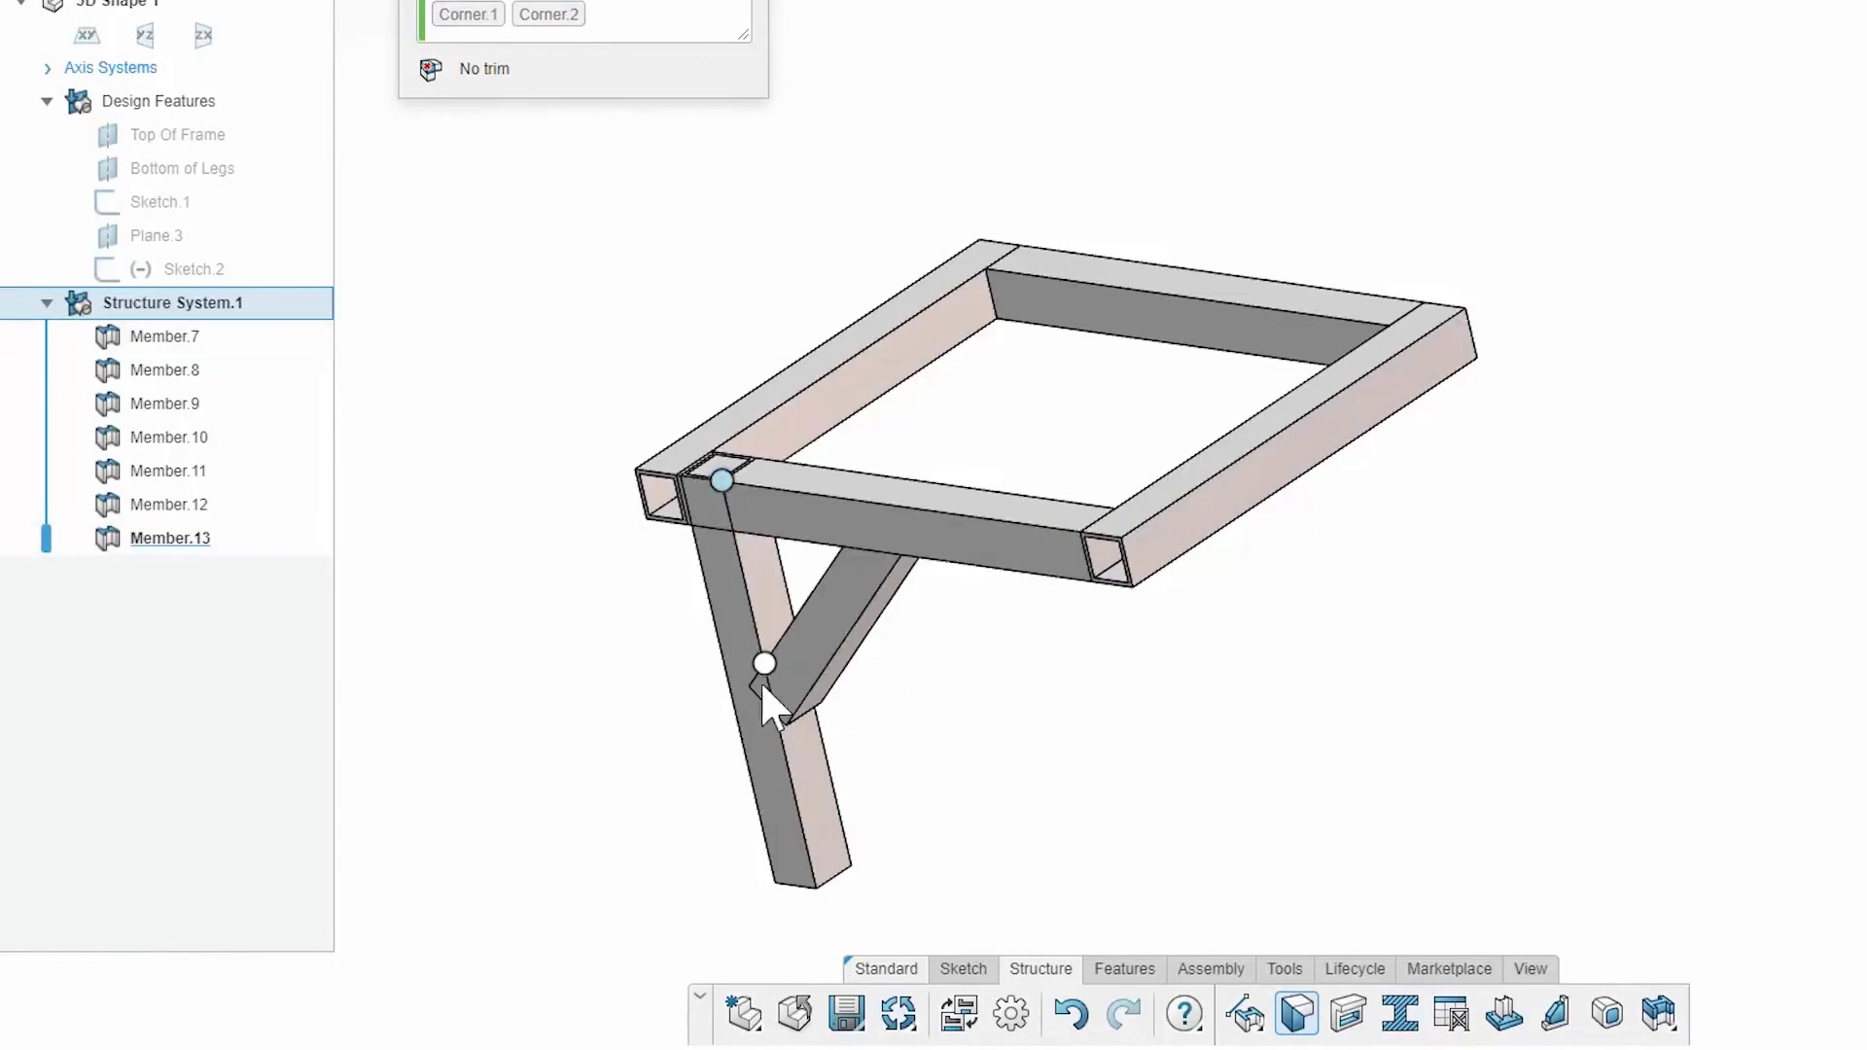
# Step: At the leg-brace-beam joint, trim the brace against the leg with Planar - Full contact (Corner.2)
pyautogui.moveTo(722, 480); pyautogui.dragTo(807, 635)
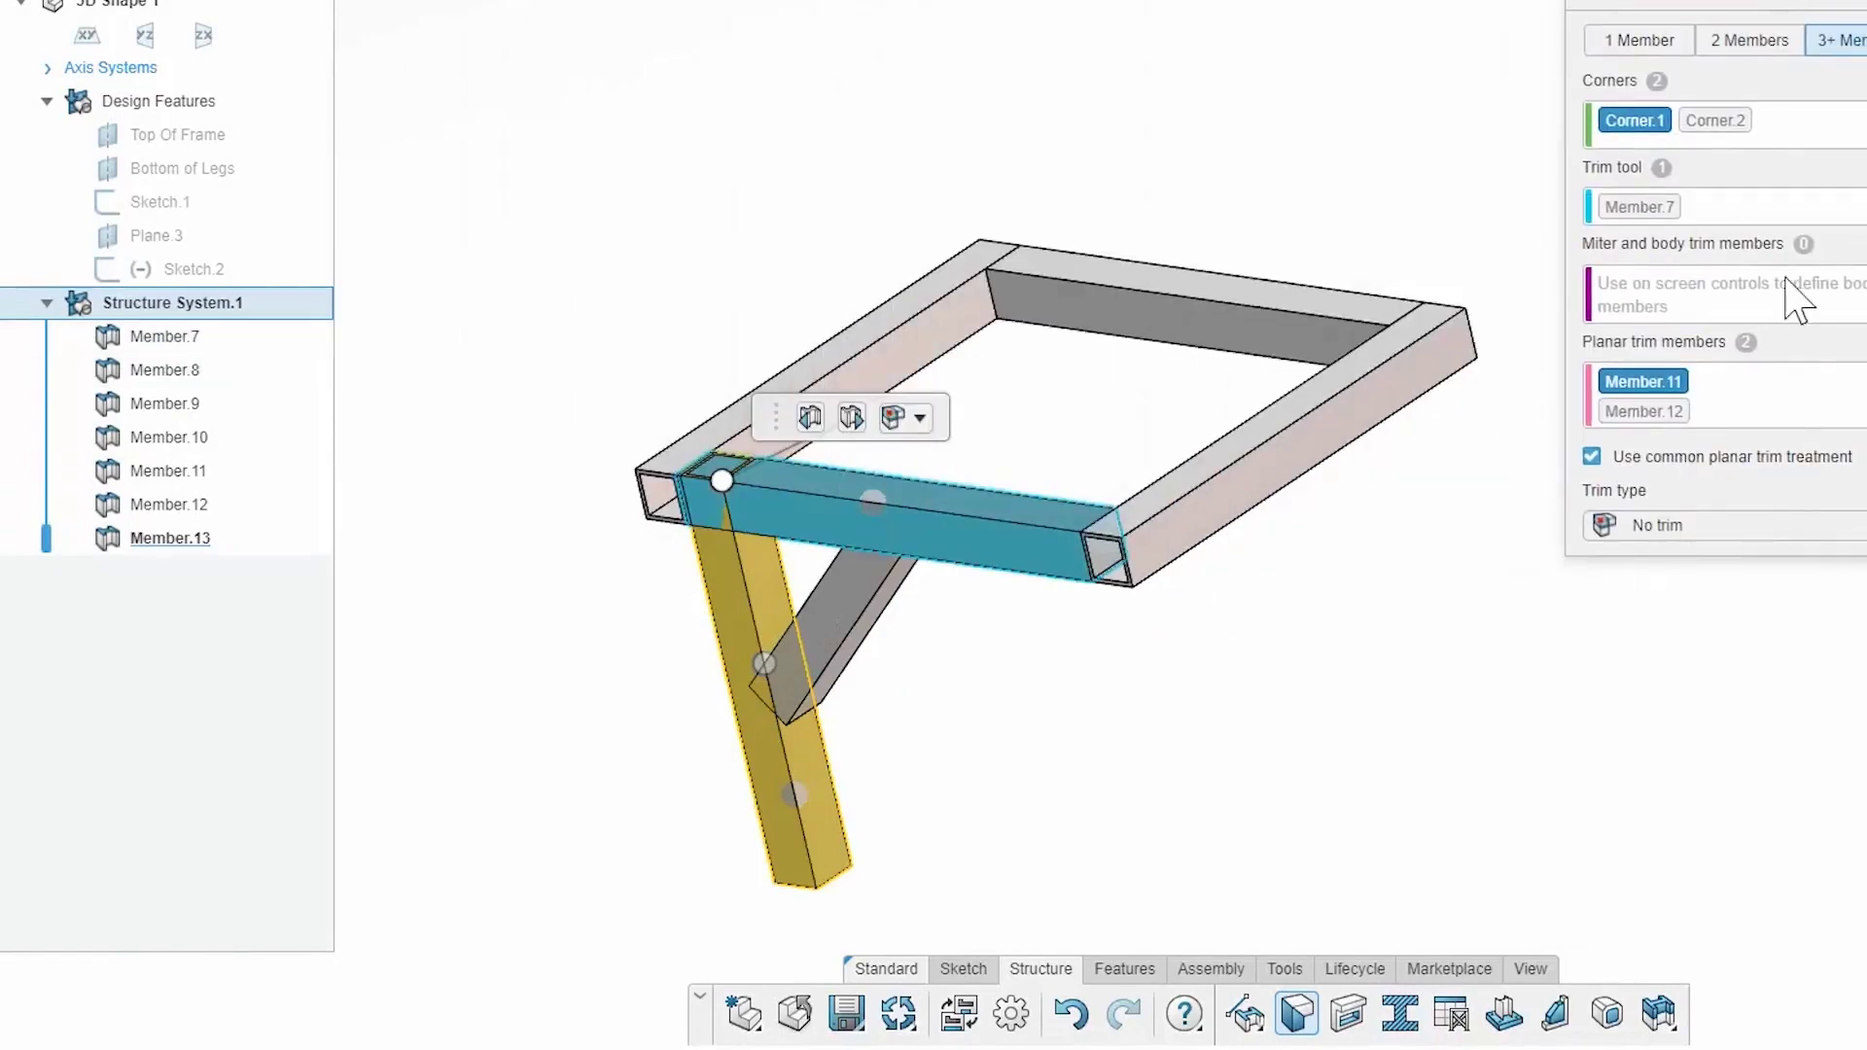
pyautogui.click(1721, 121)
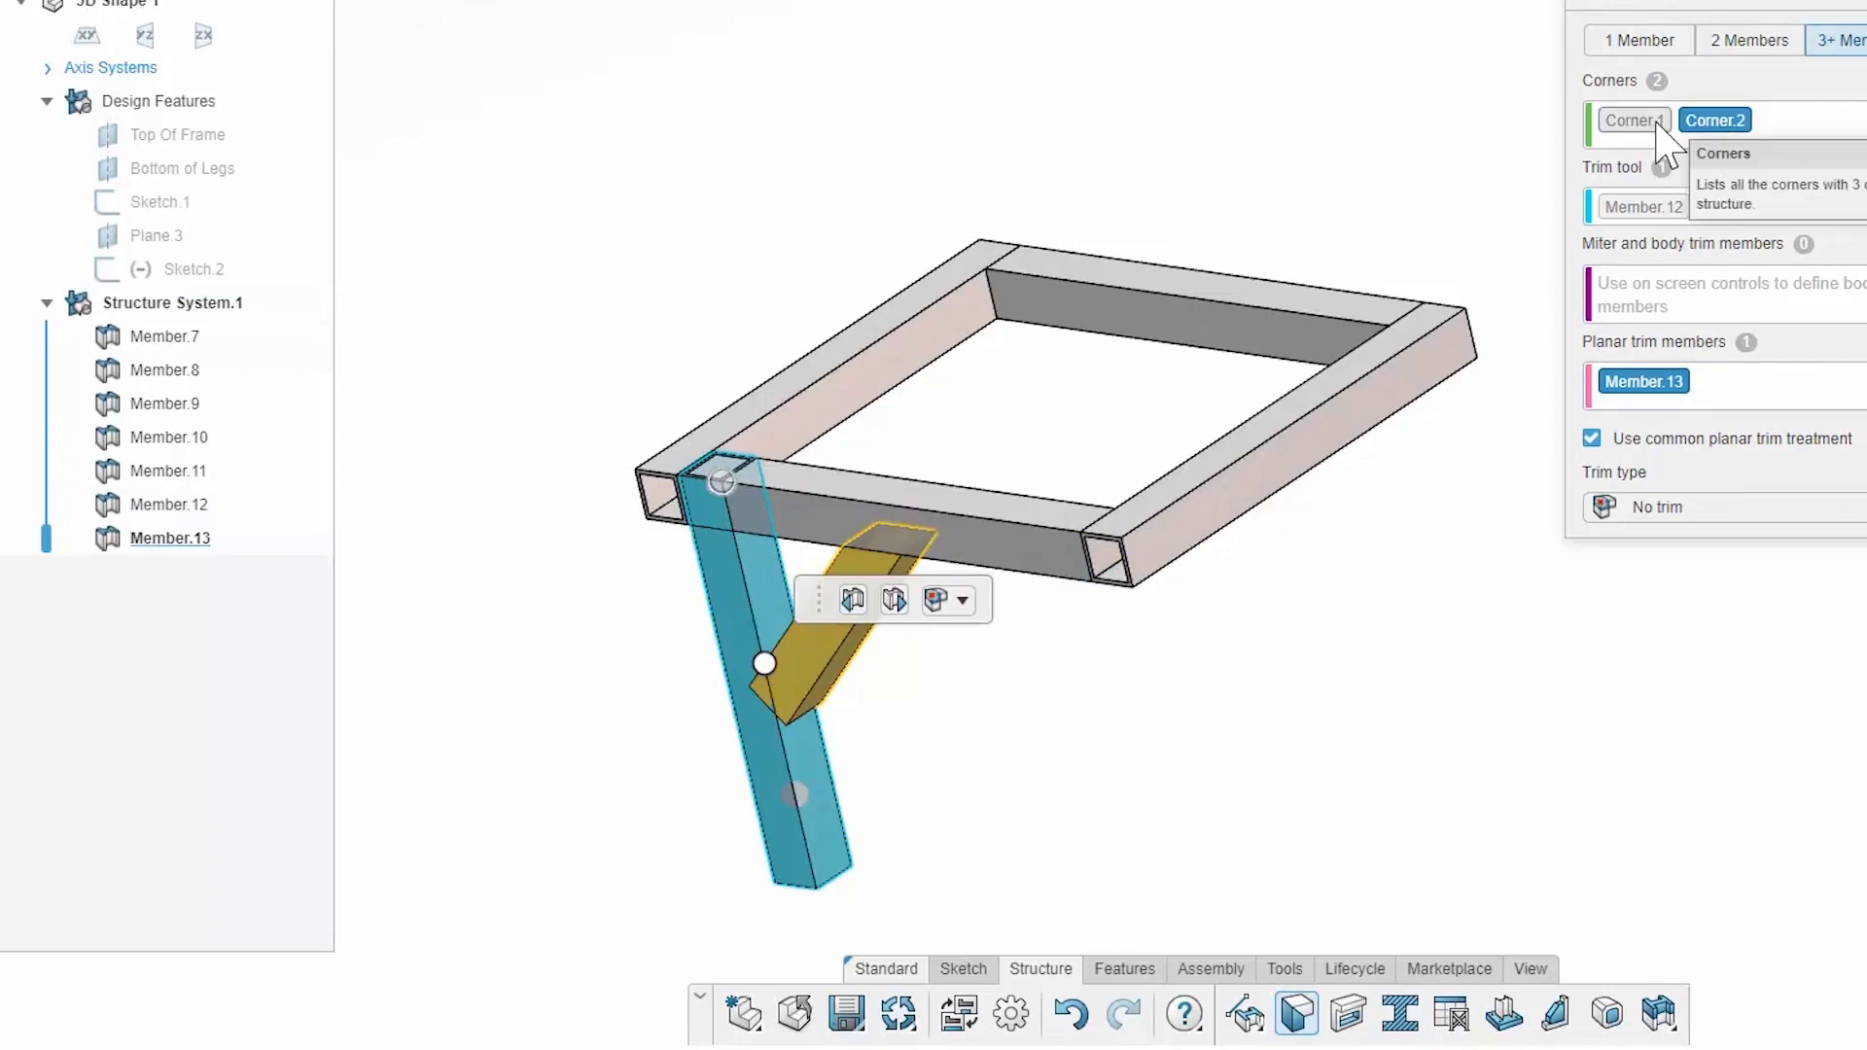
pyautogui.click(1741, 506)
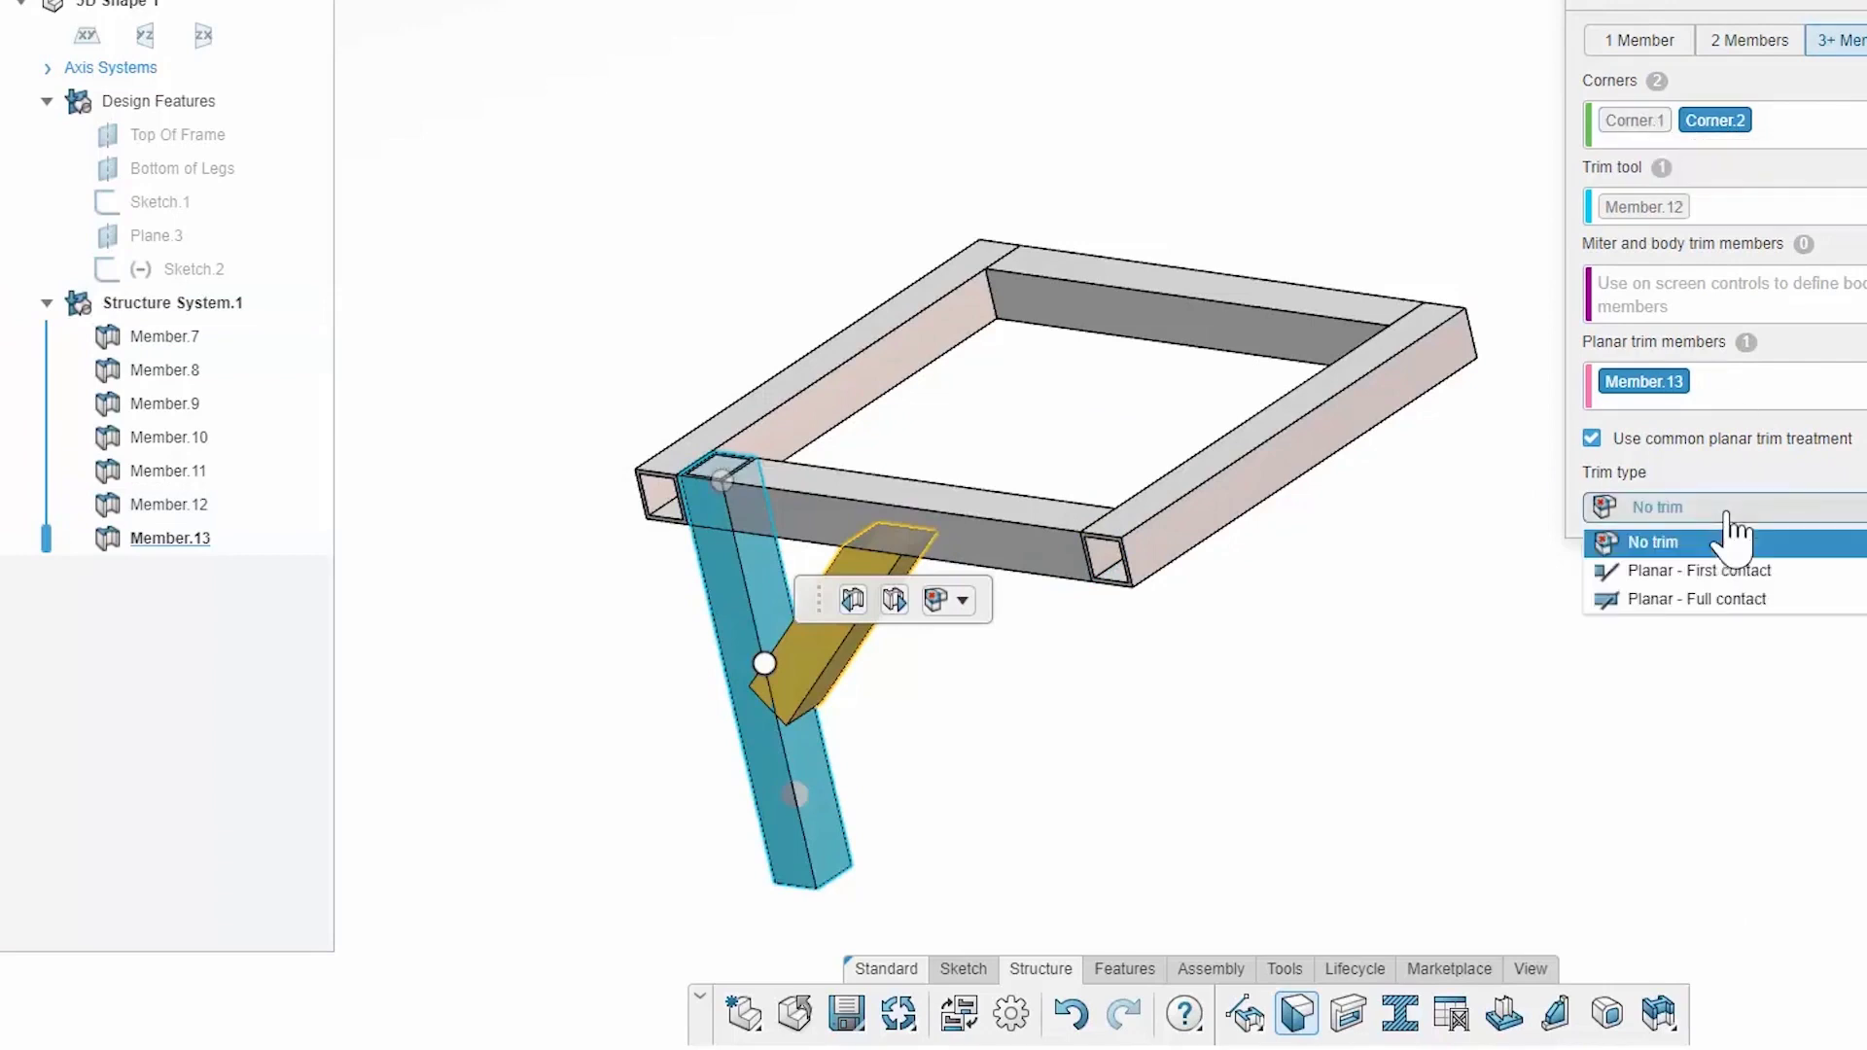
pyautogui.click(1710, 600)
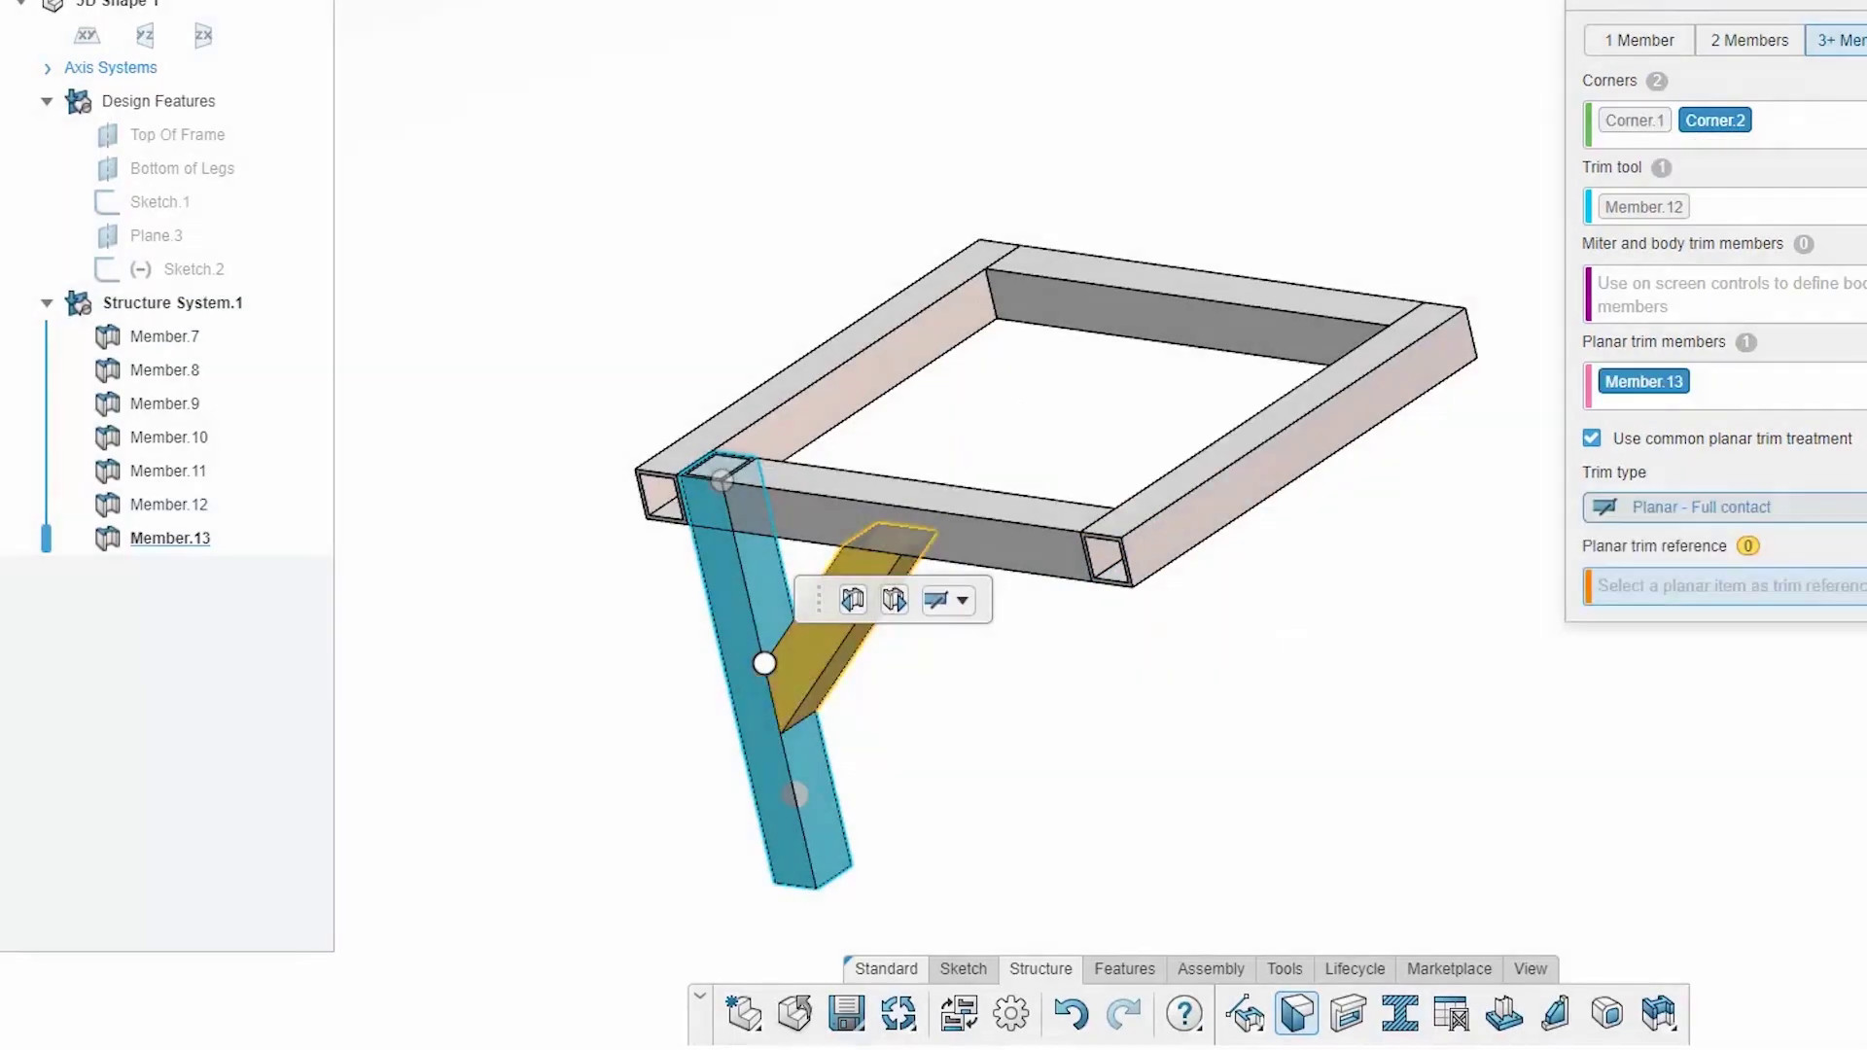
# Step: Give Corner.1, where the leg meets the top beam, a Planar - Full contact trim
pyautogui.click(1653, 125)
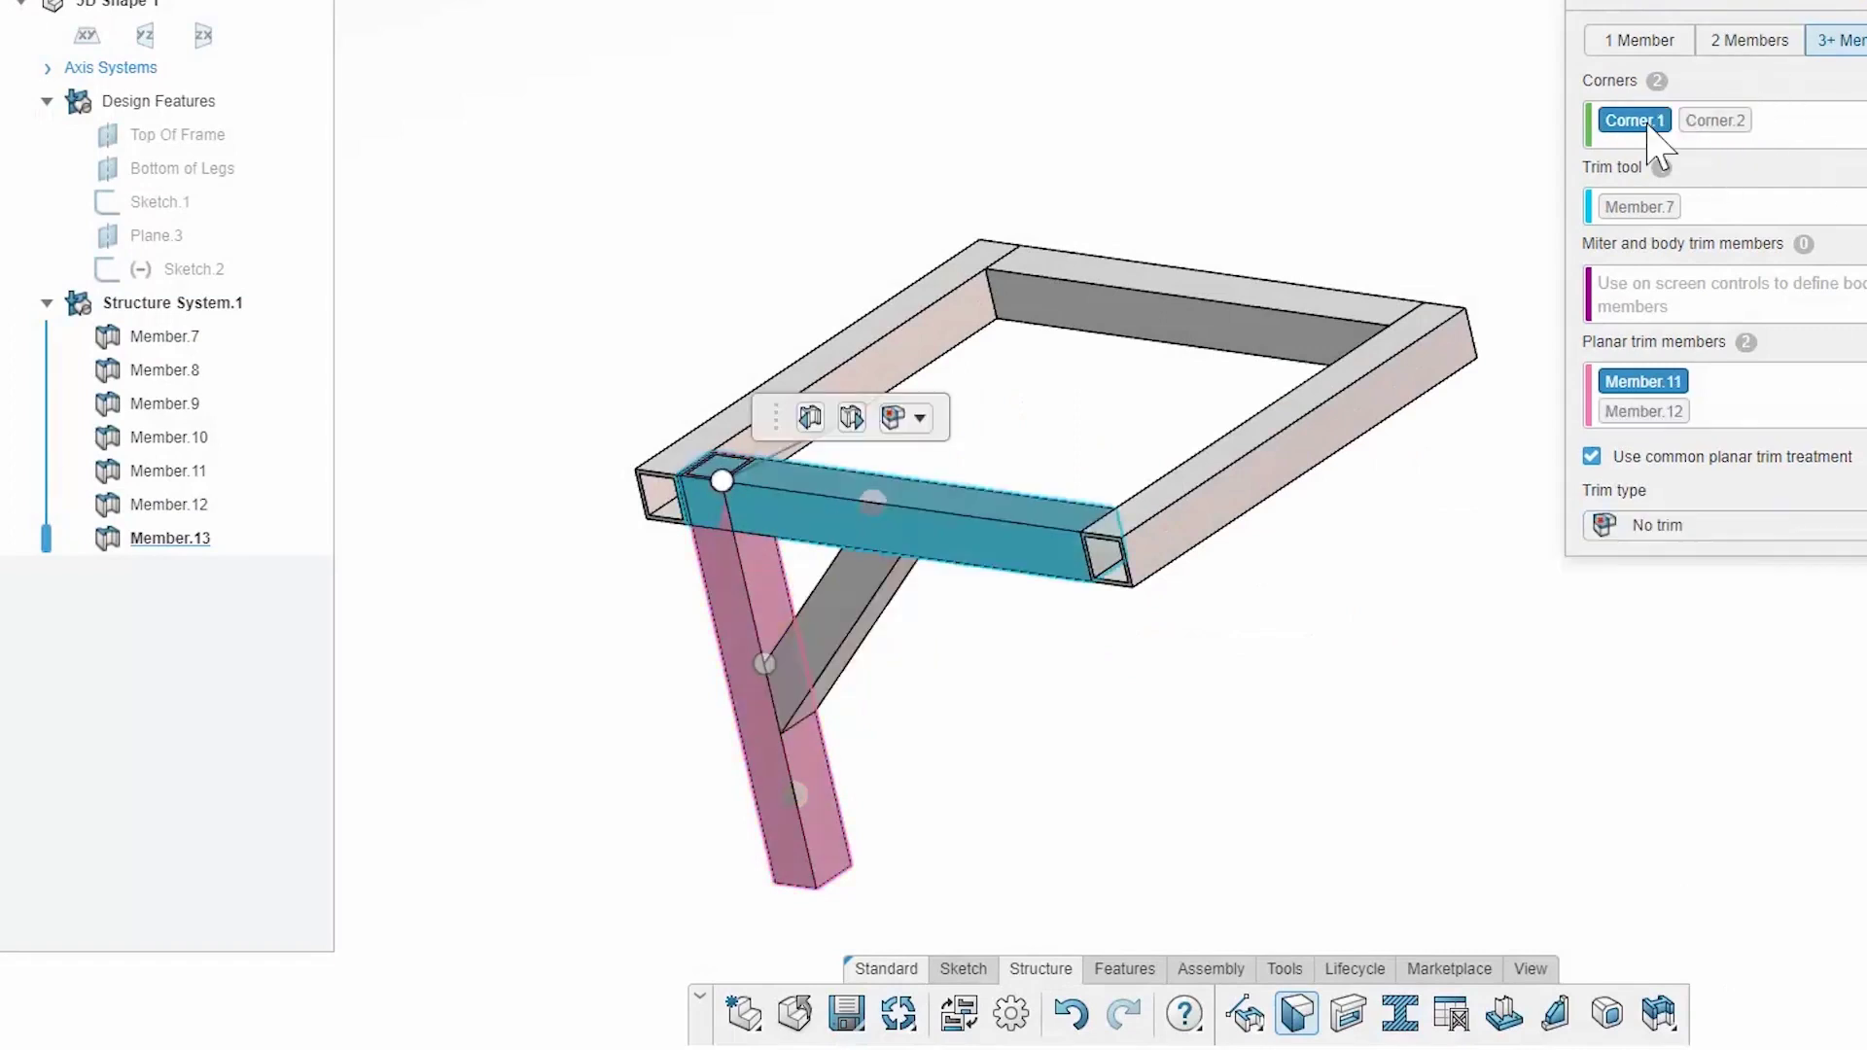
pyautogui.click(1655, 525)
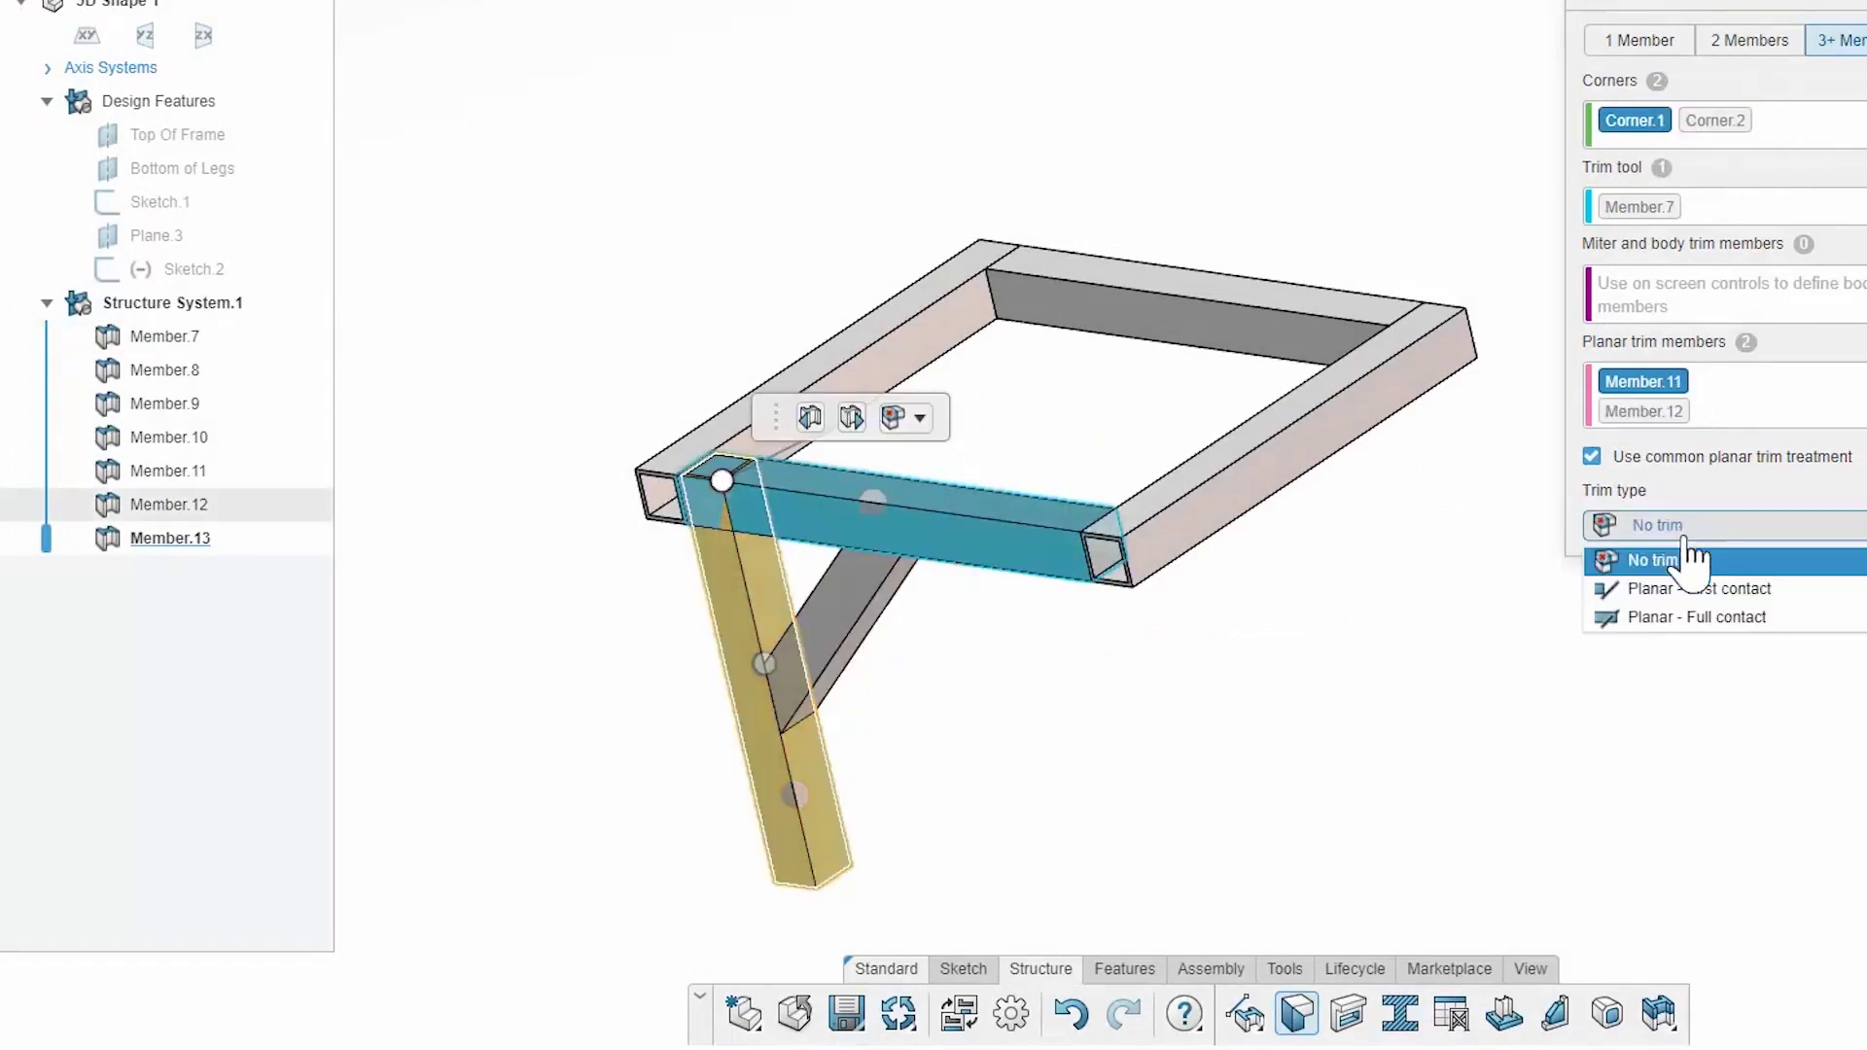
pyautogui.click(1709, 620)
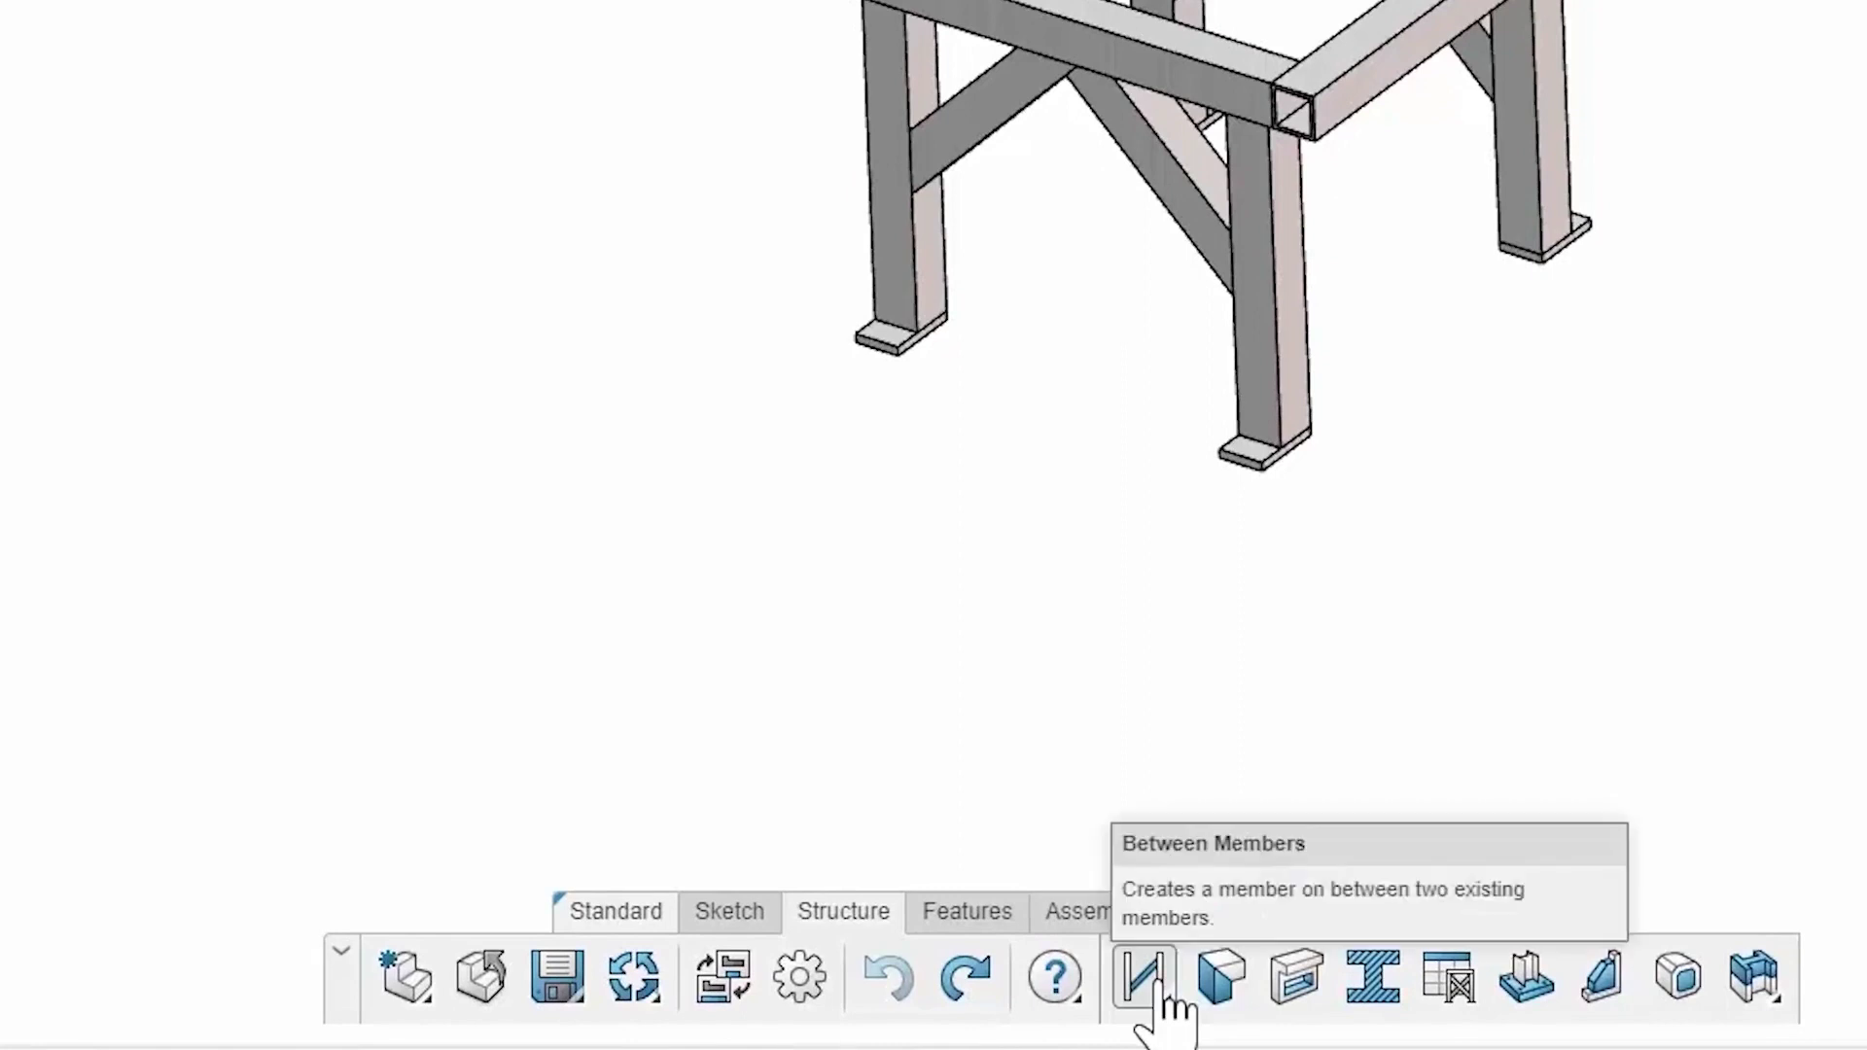
# Step: Place a member between Member.8 and Member.10, offset 375 mm from each
pyautogui.click(1163, 996)
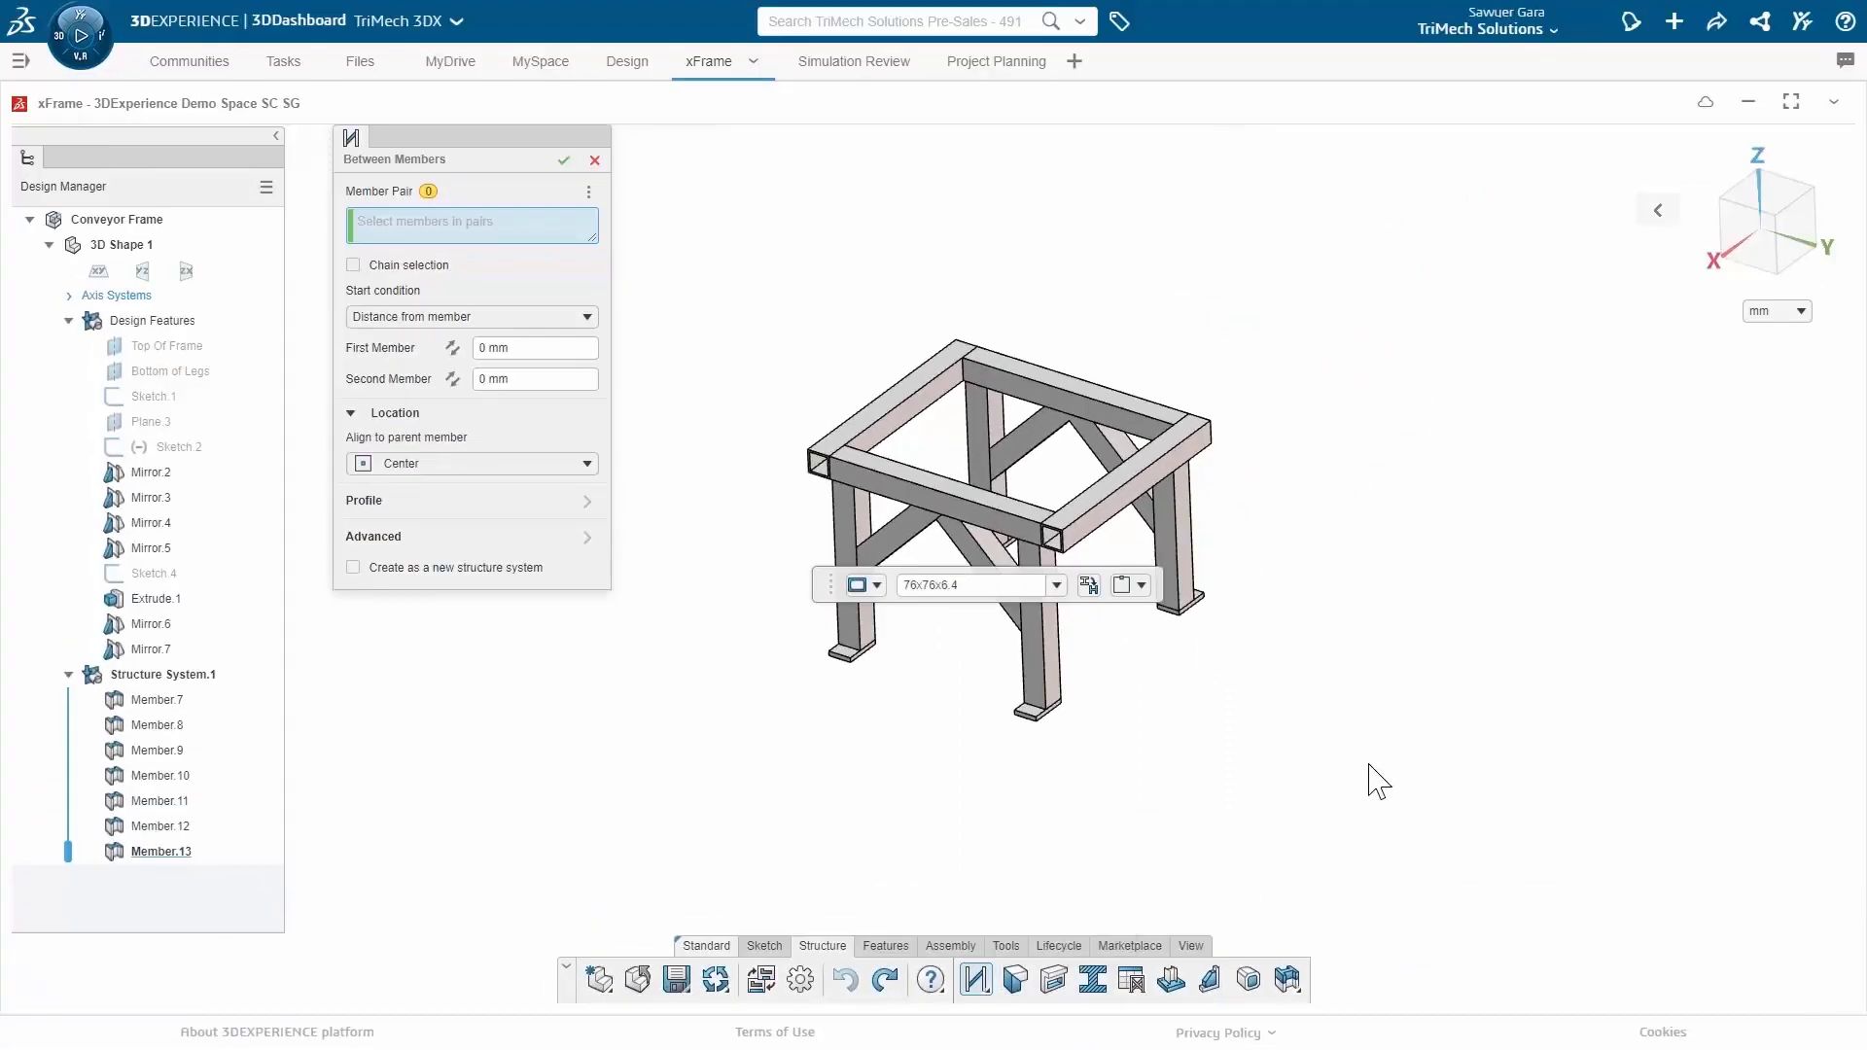
pyautogui.click(909, 394)
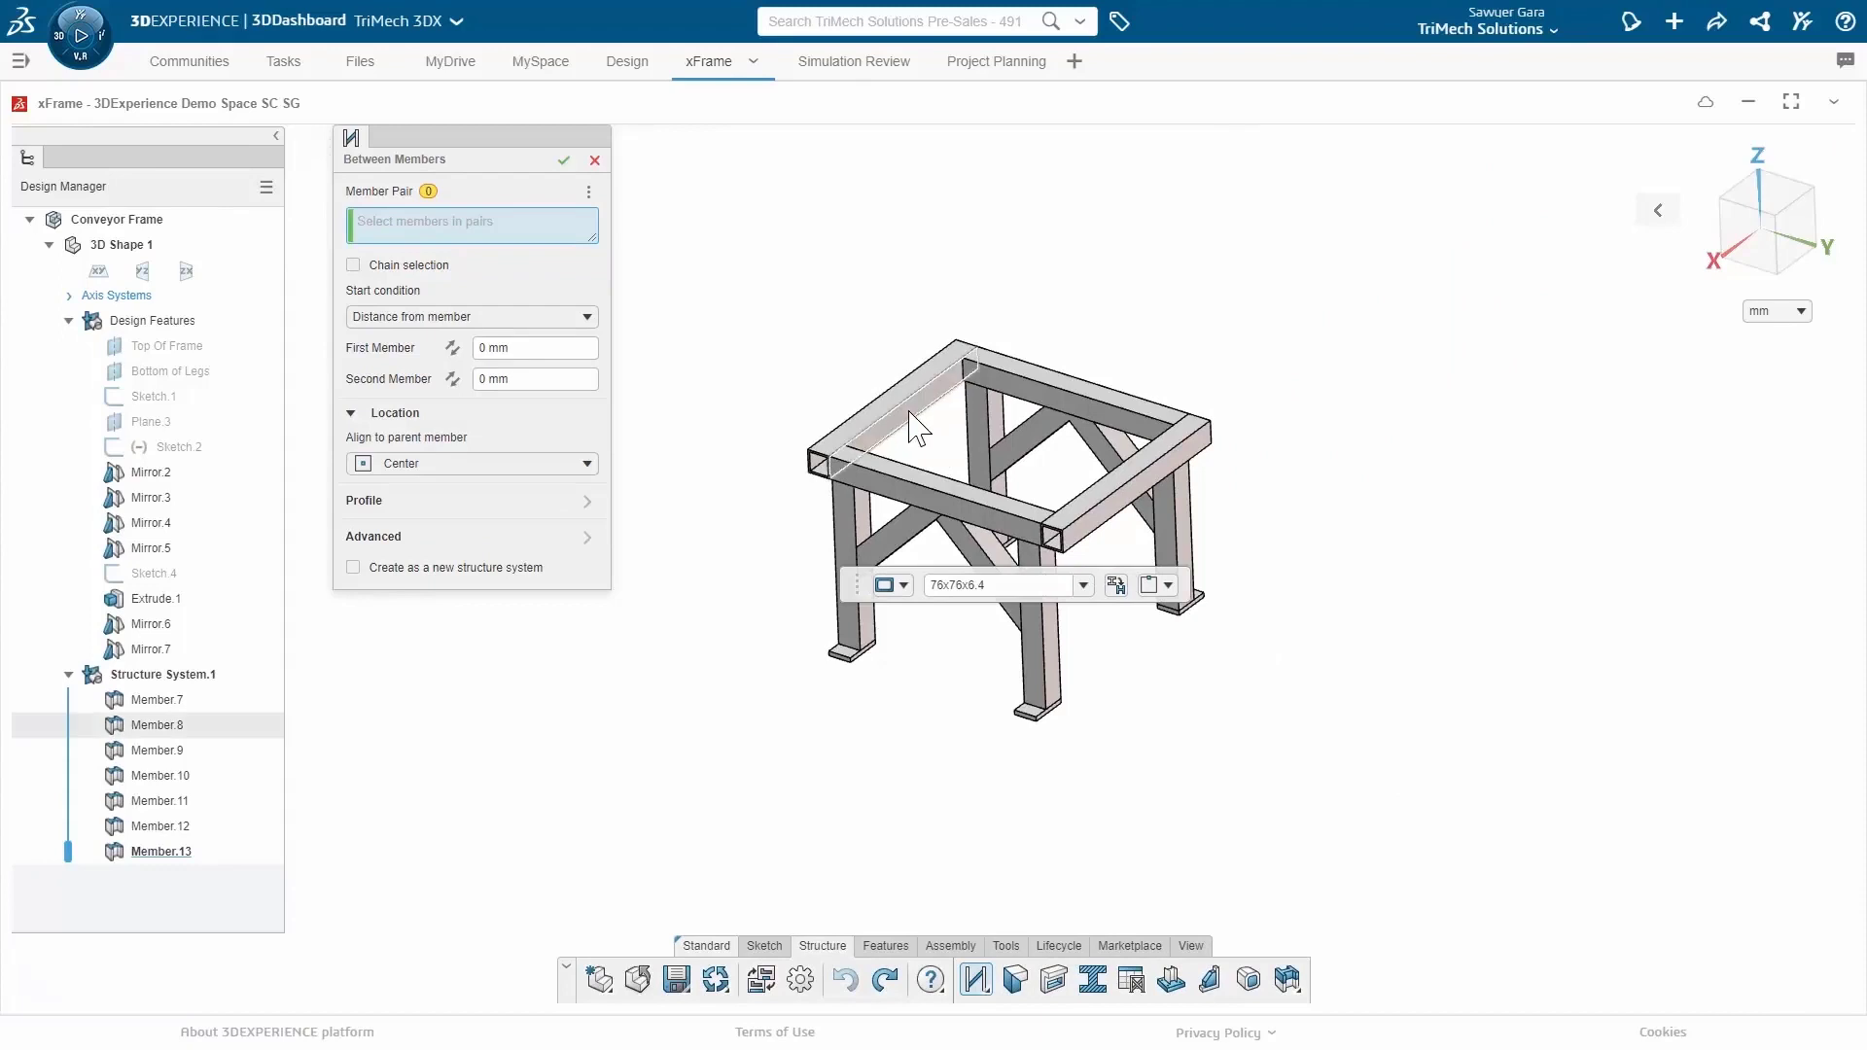
pyautogui.click(1131, 488)
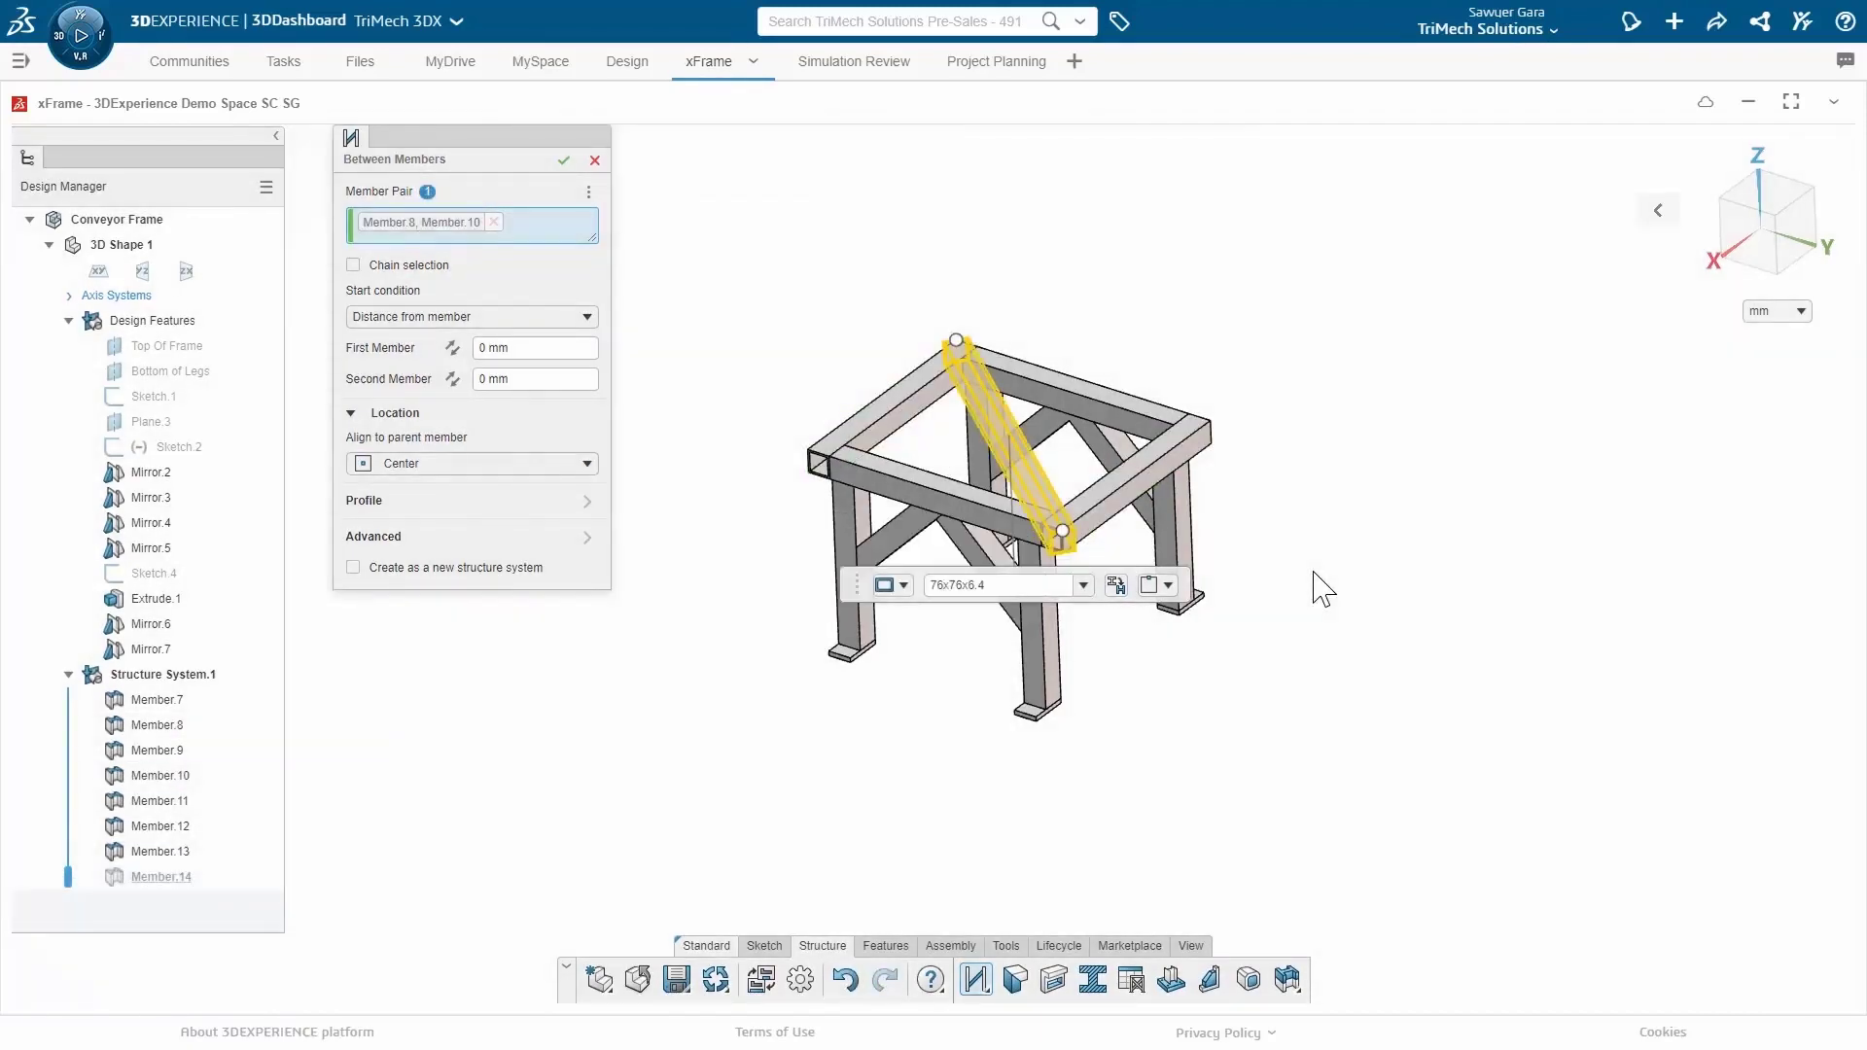
pyautogui.click(488, 319)
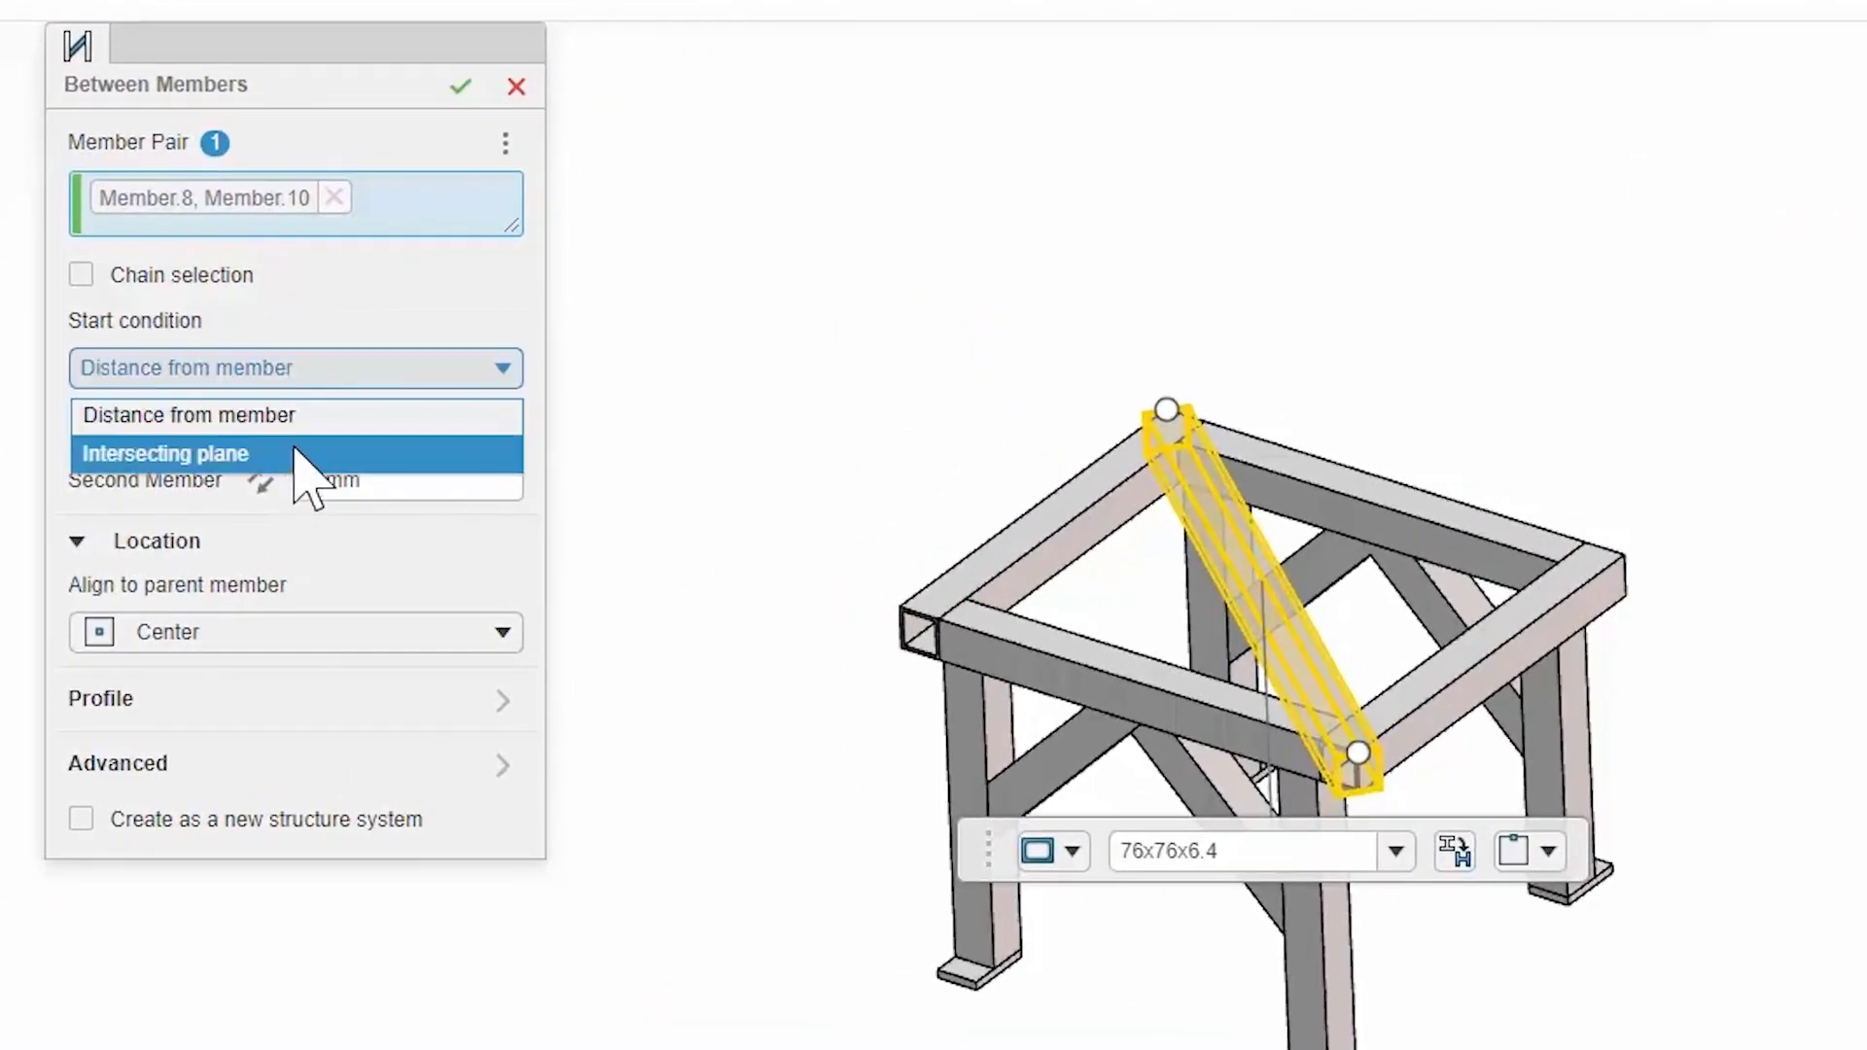
pyautogui.click(309, 418)
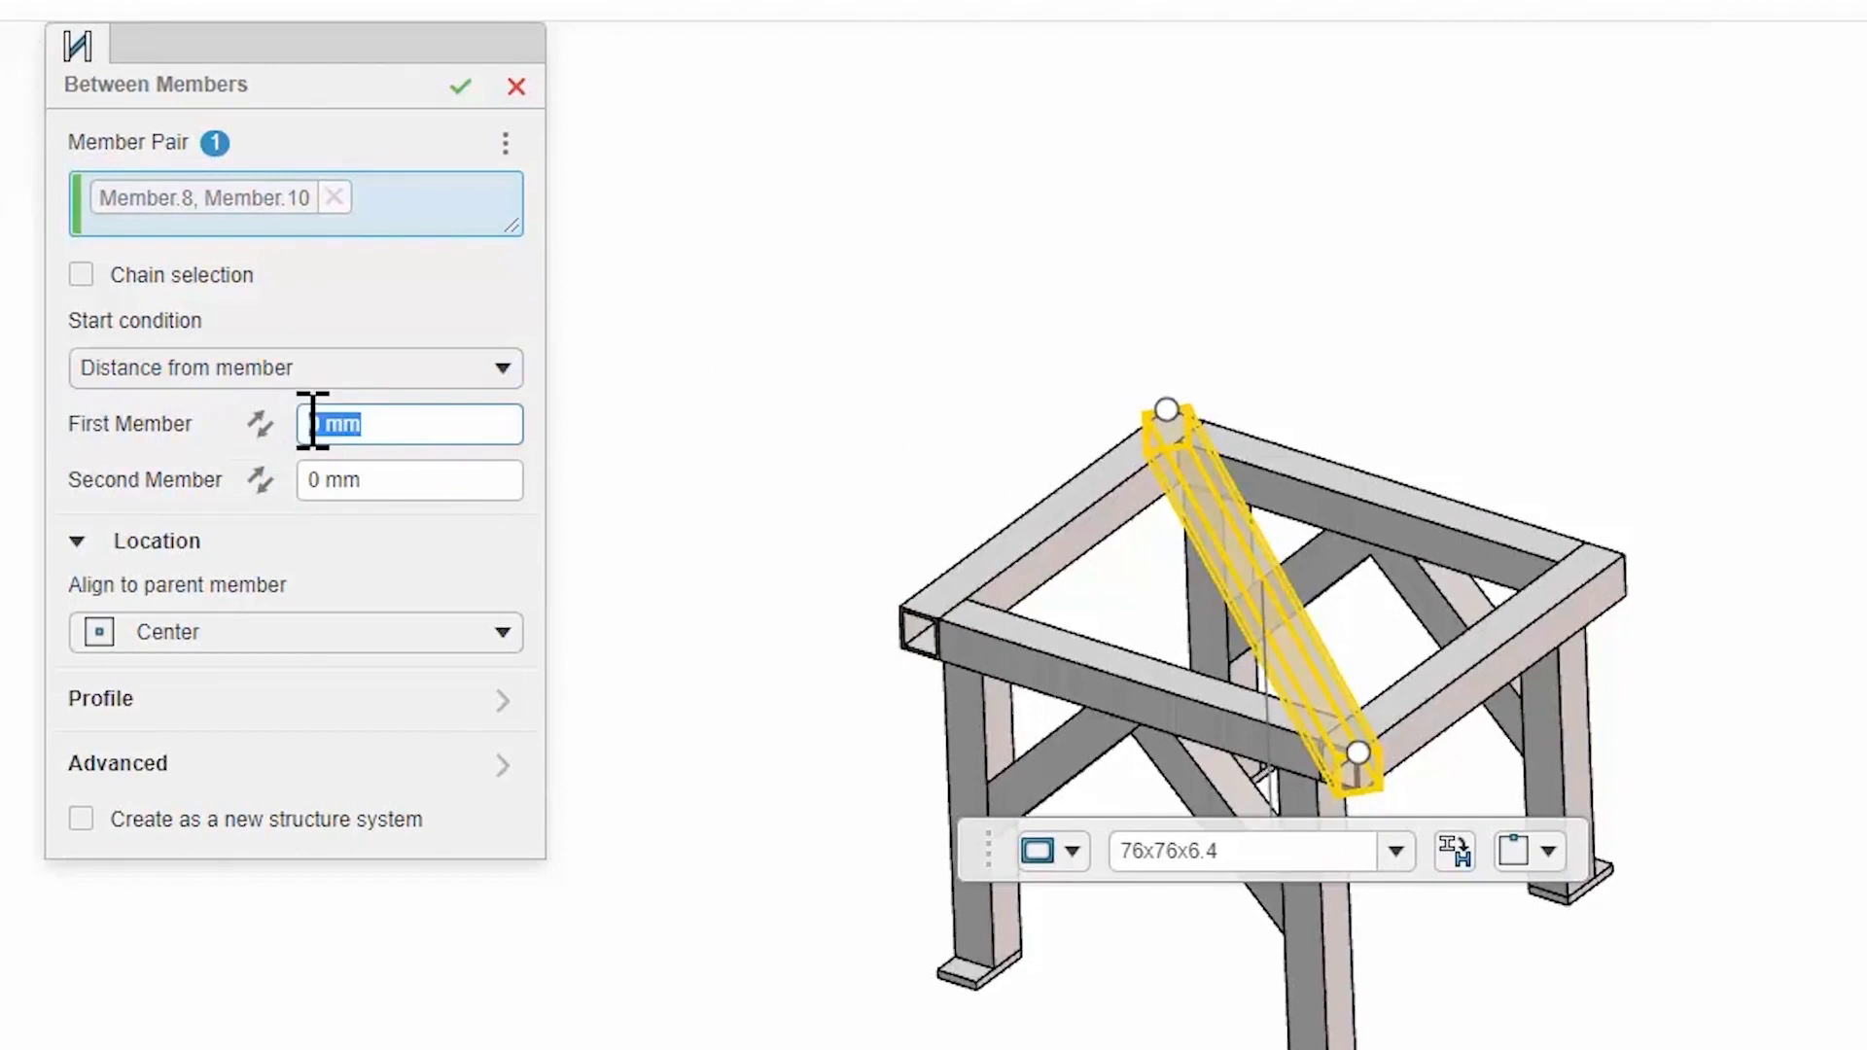
pyautogui.press('BackSpace')
pyautogui.press('Return')
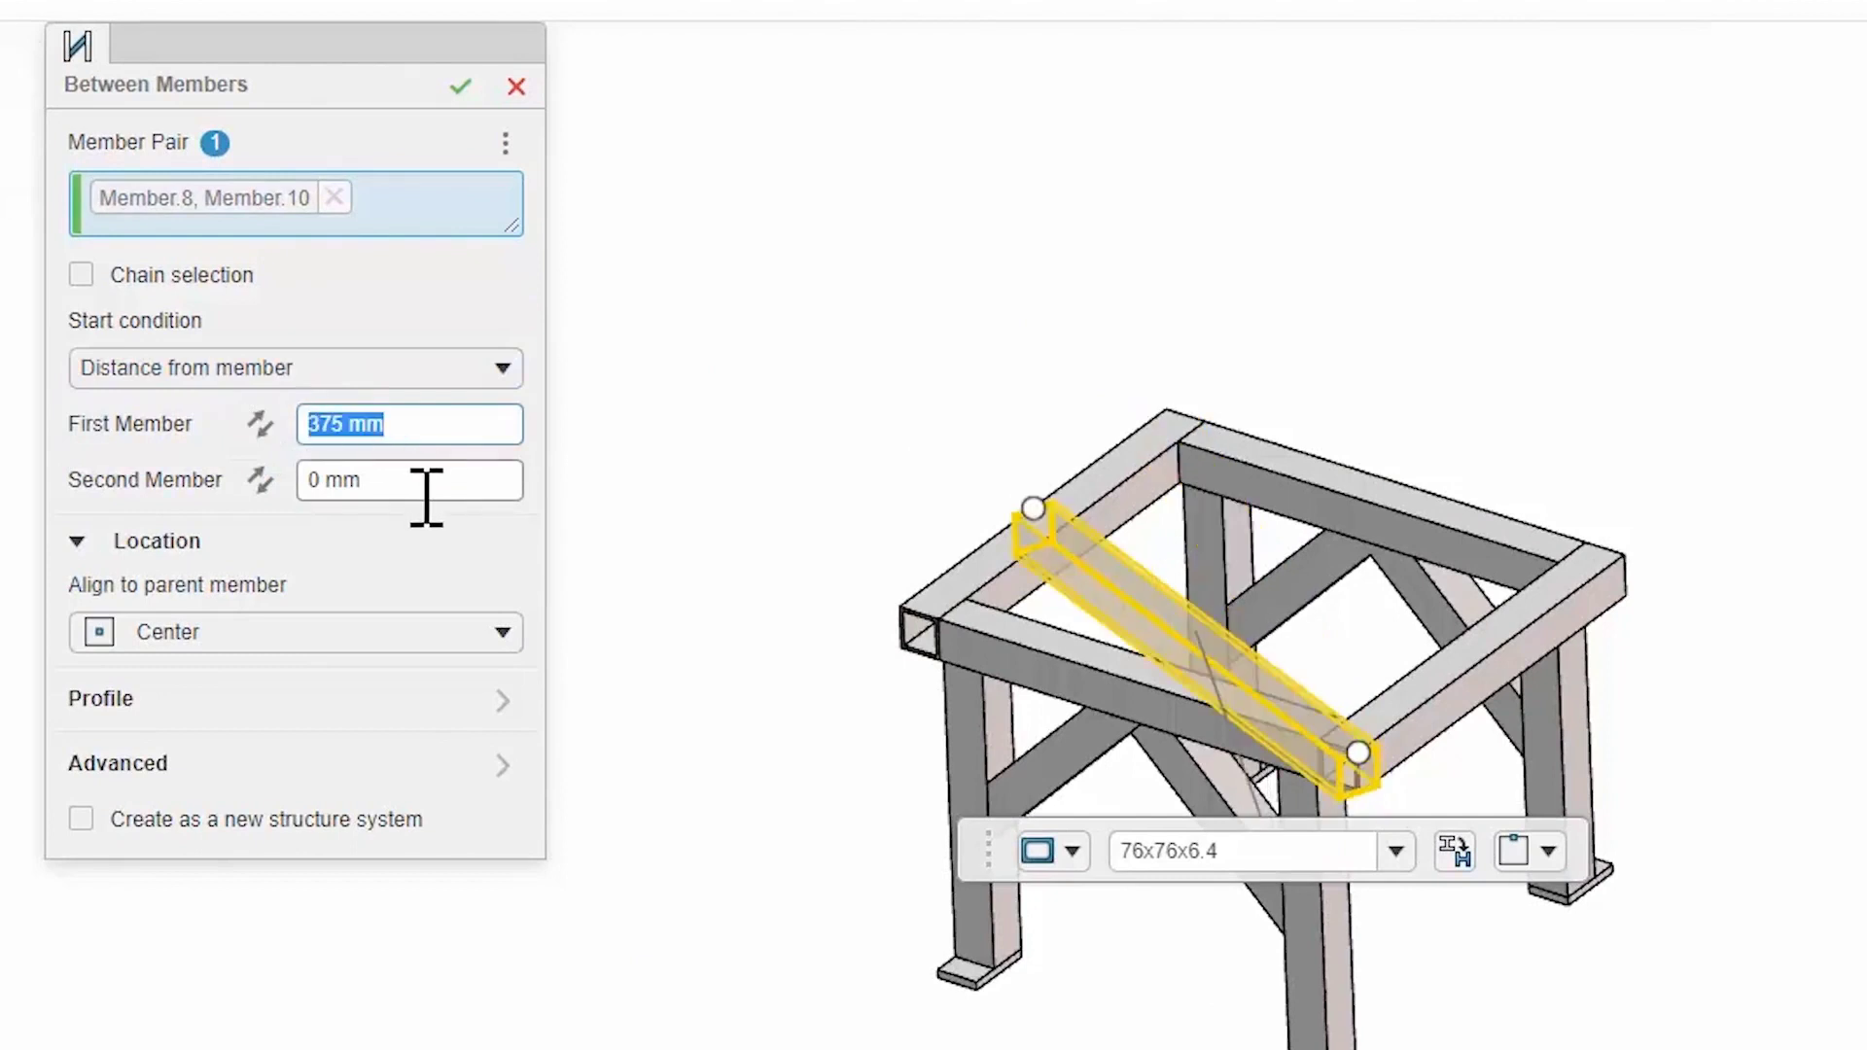
pyautogui.click(425, 500)
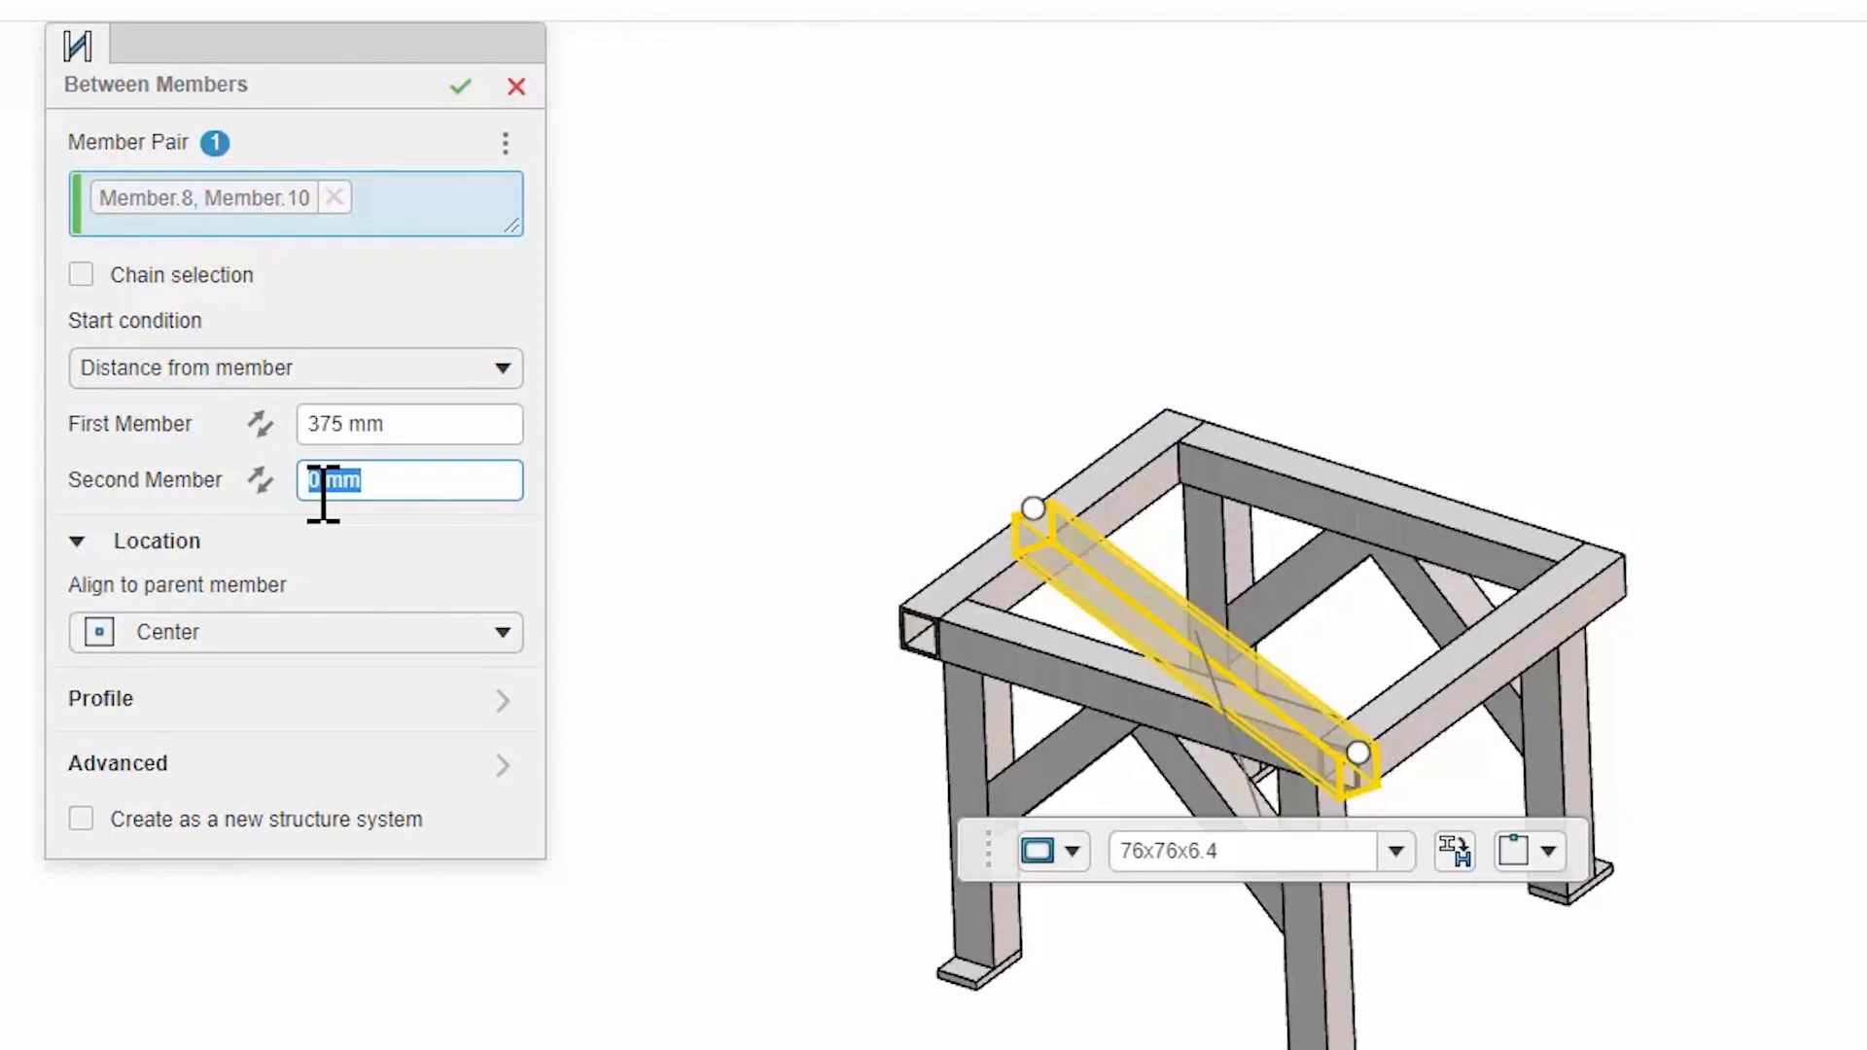
pyautogui.write('375')
pyautogui.press('Return')
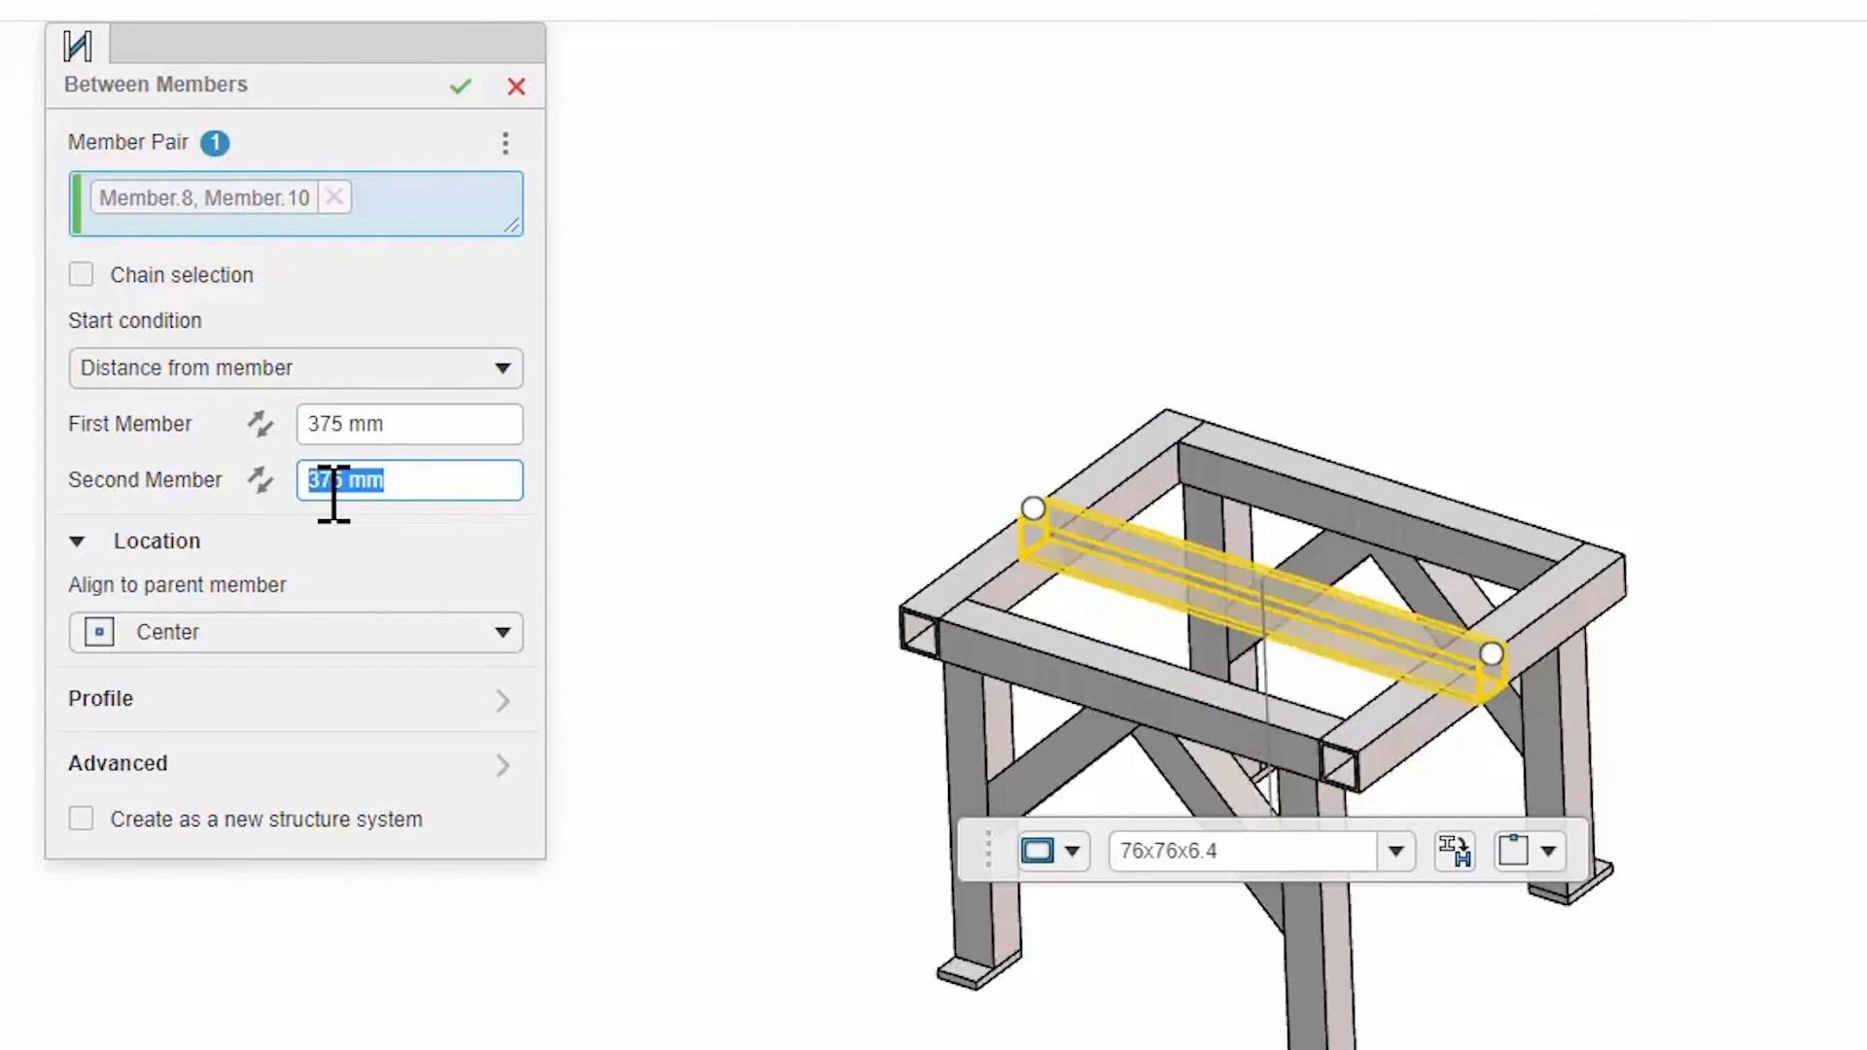
# Step: Set the cross-member alignment to Top Center, then back to Center
pyautogui.scroll(3, 1585, 807)
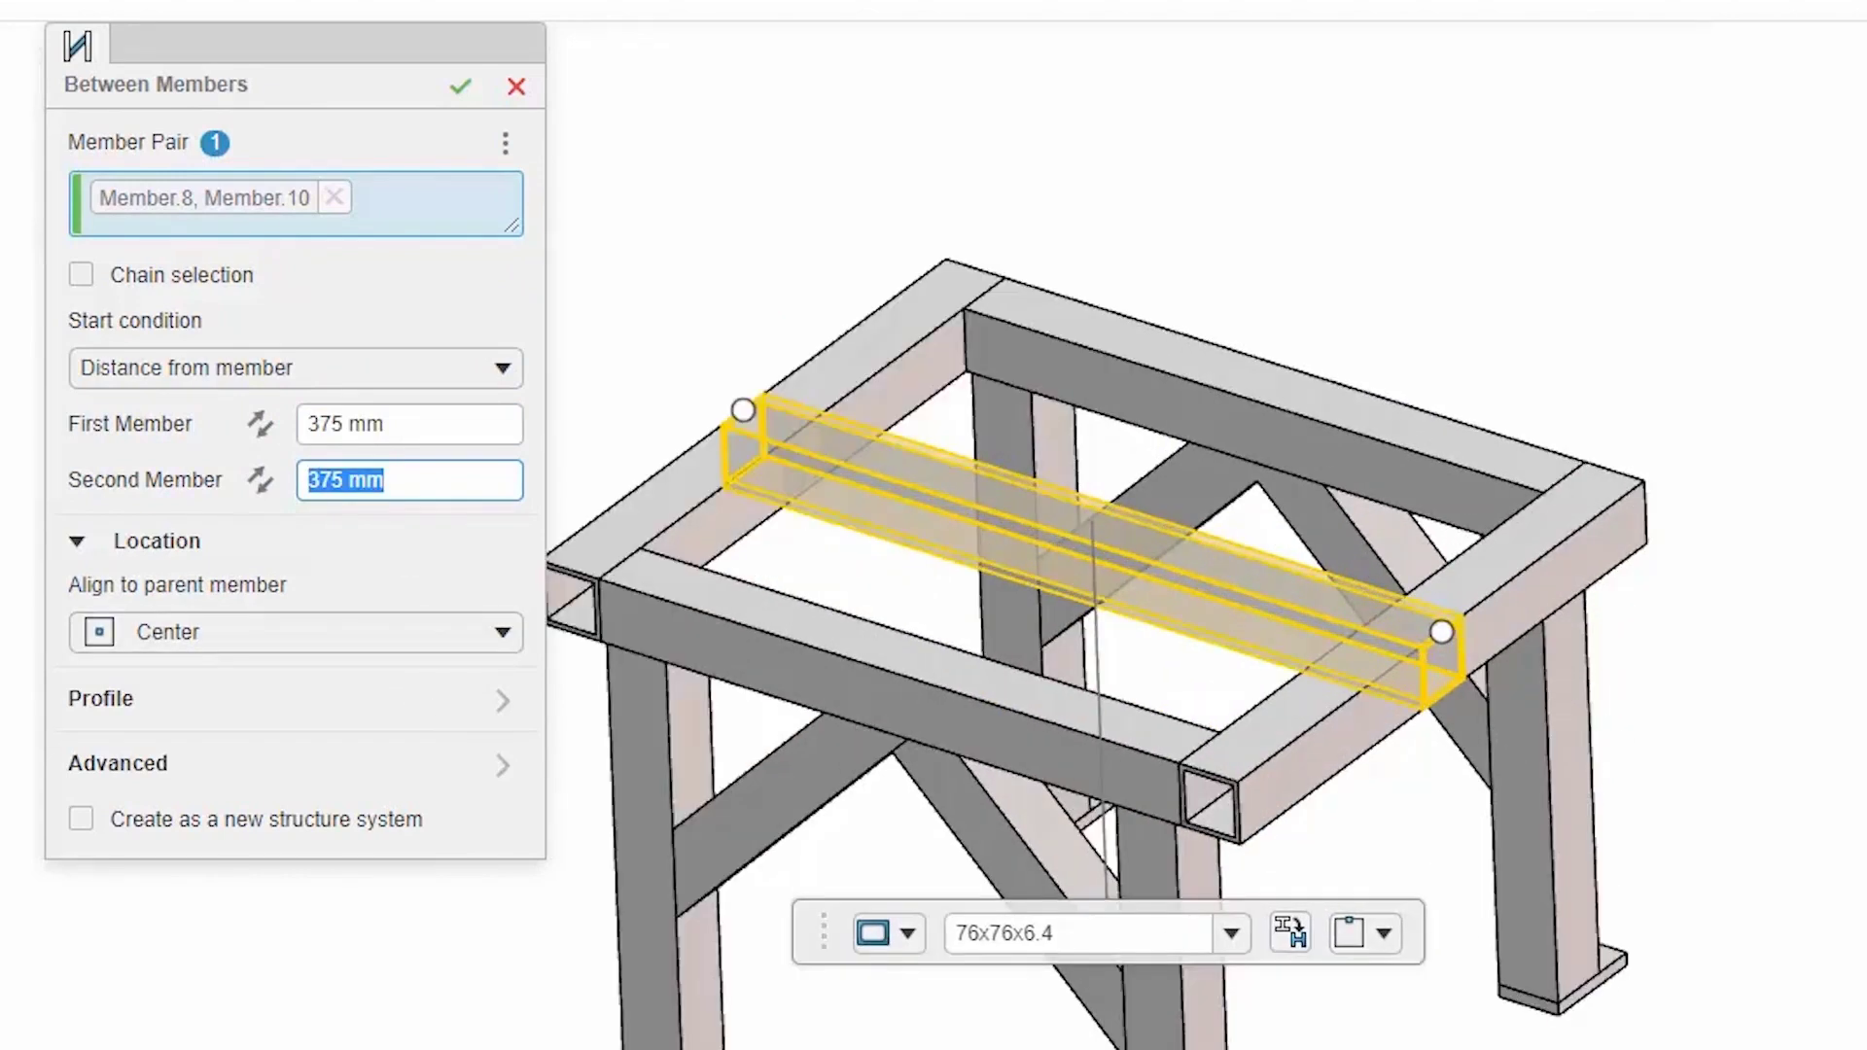
pyautogui.moveTo(1604, 742); pyautogui.dragTo(1473, 663, button='right')
pyautogui.moveTo(1473, 663); pyautogui.dragTo(1438, 625, button='middle')
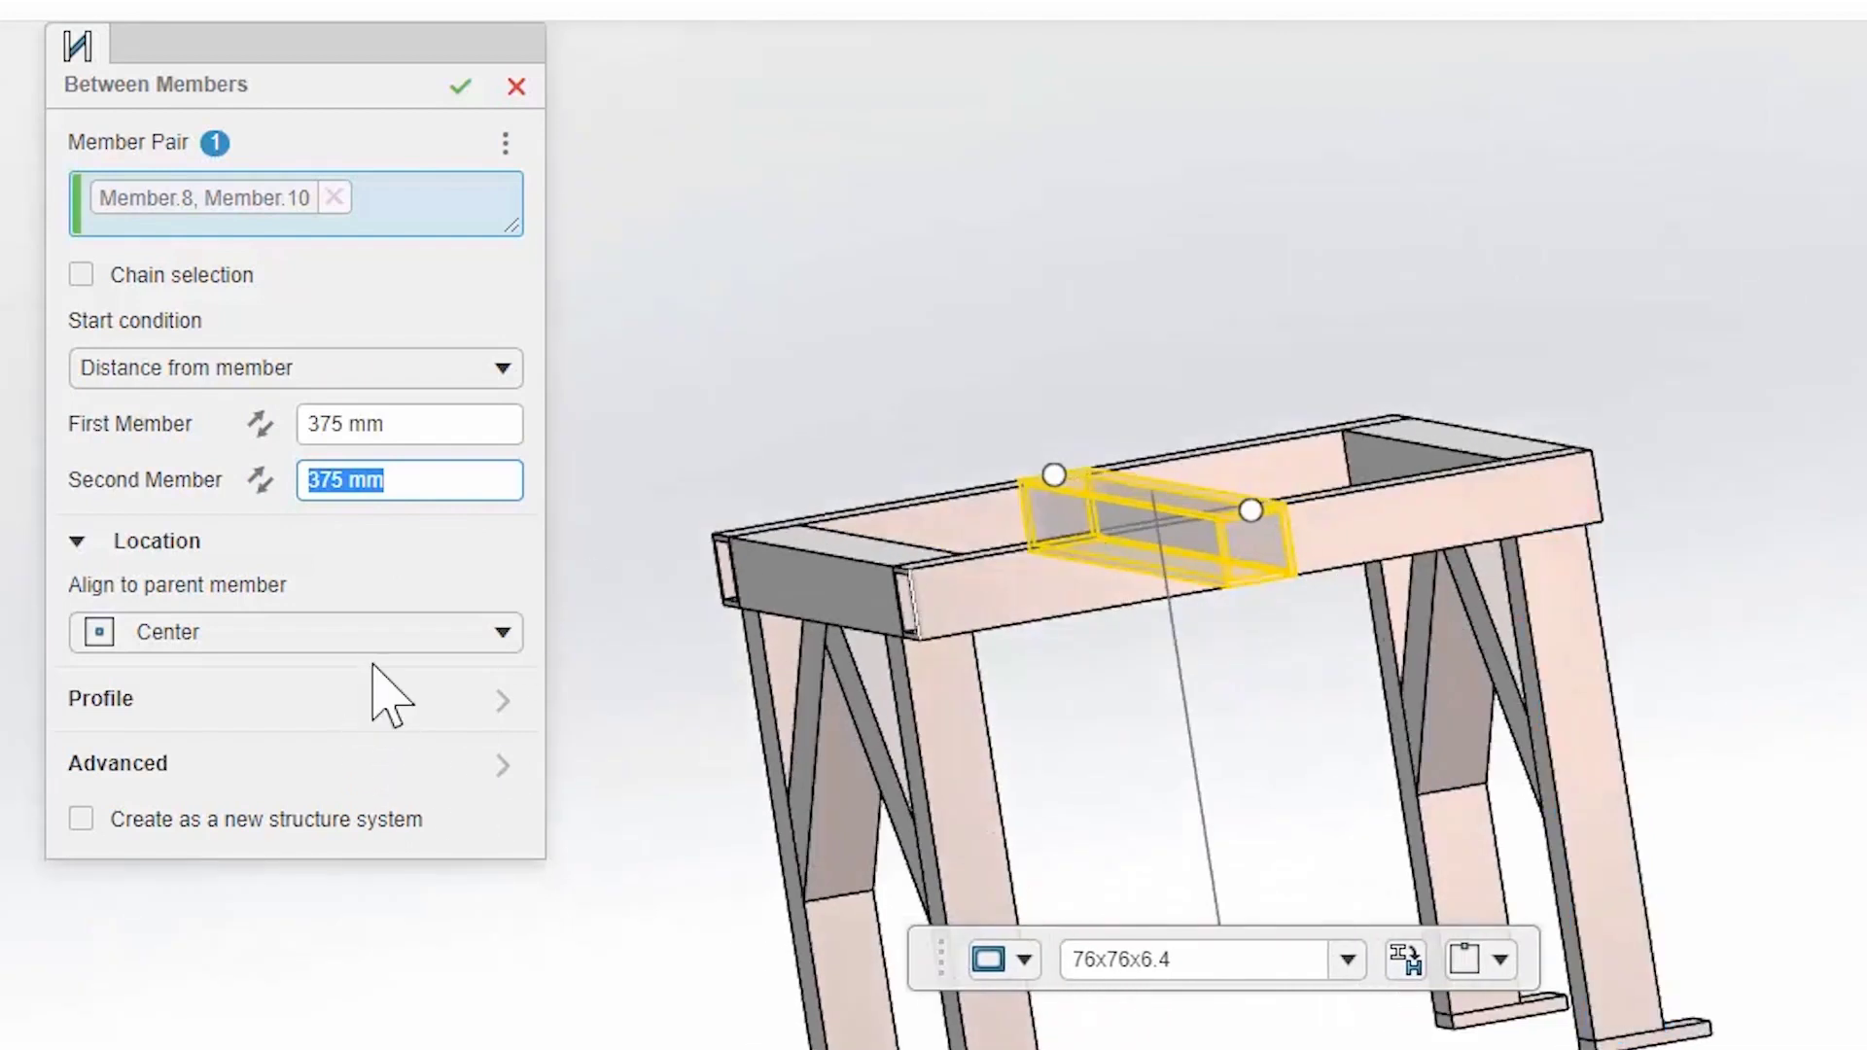
pyautogui.moveTo(1182, 552); pyautogui.dragTo(1077, 554, button='middle')
pyautogui.click(423, 637)
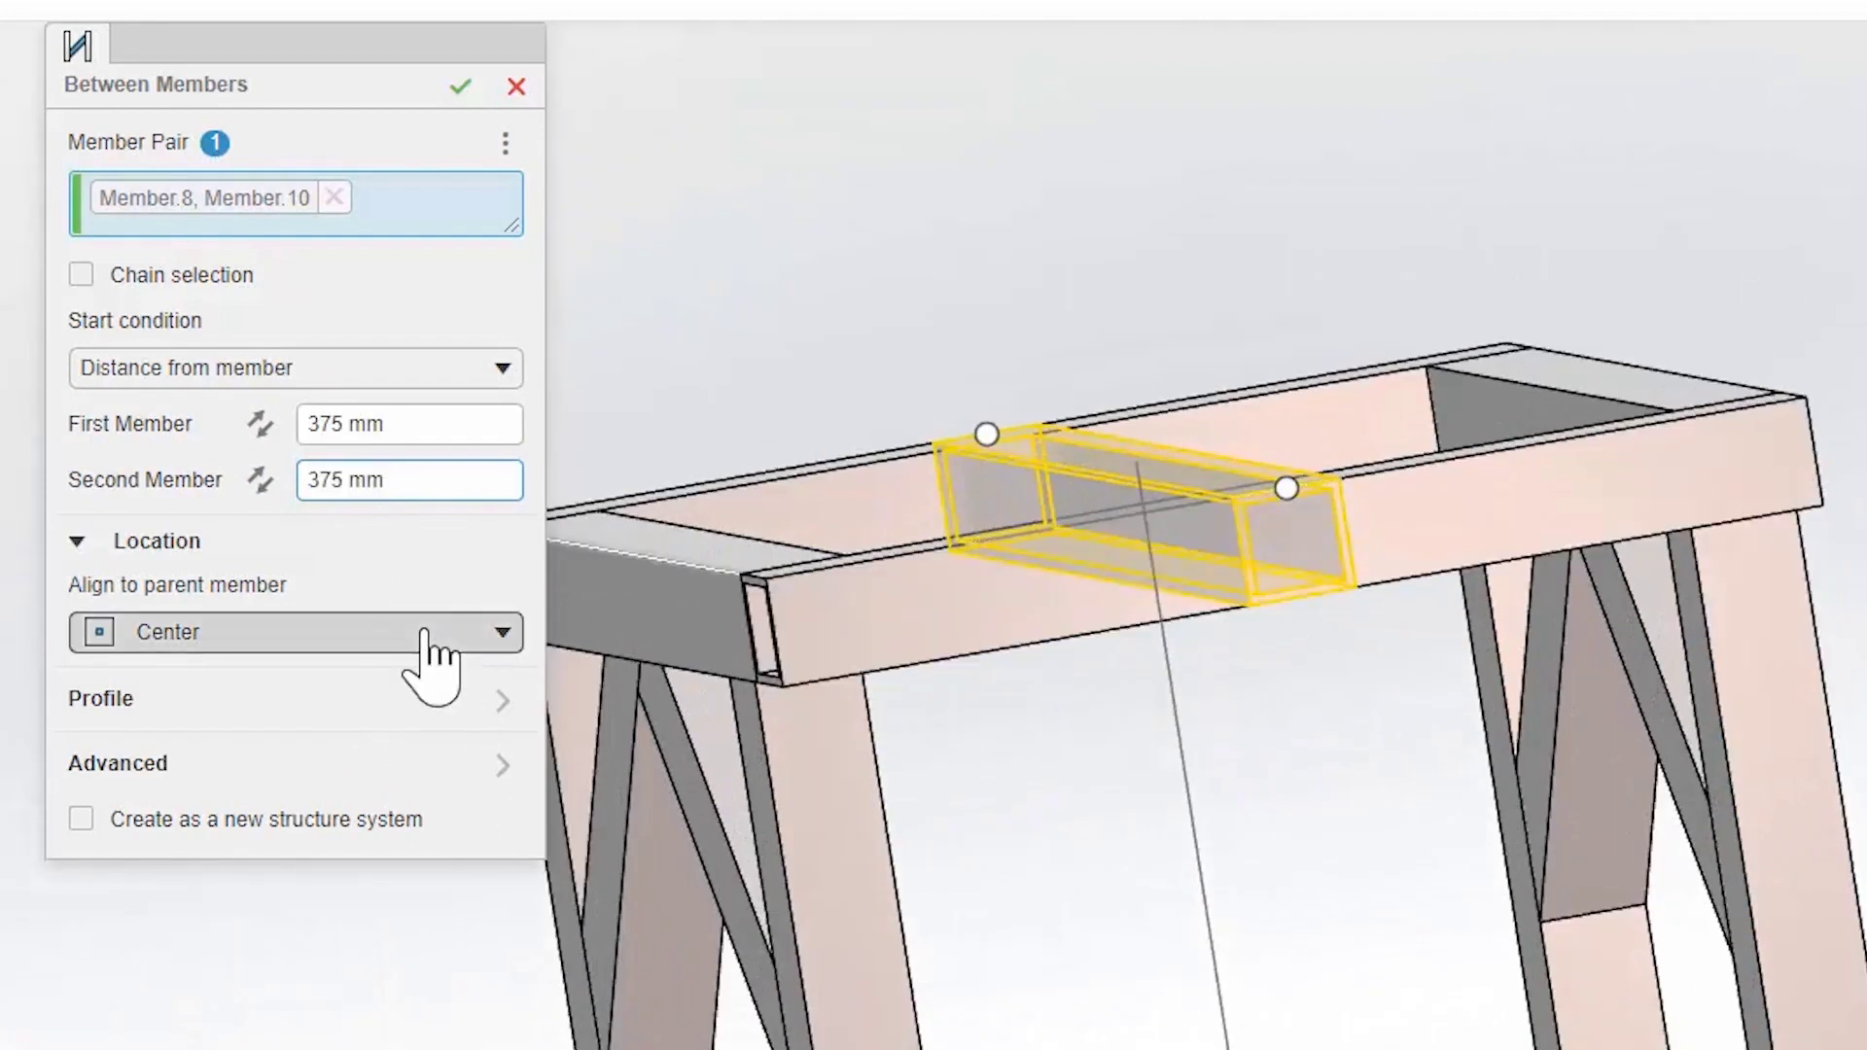
pyautogui.click(351, 718)
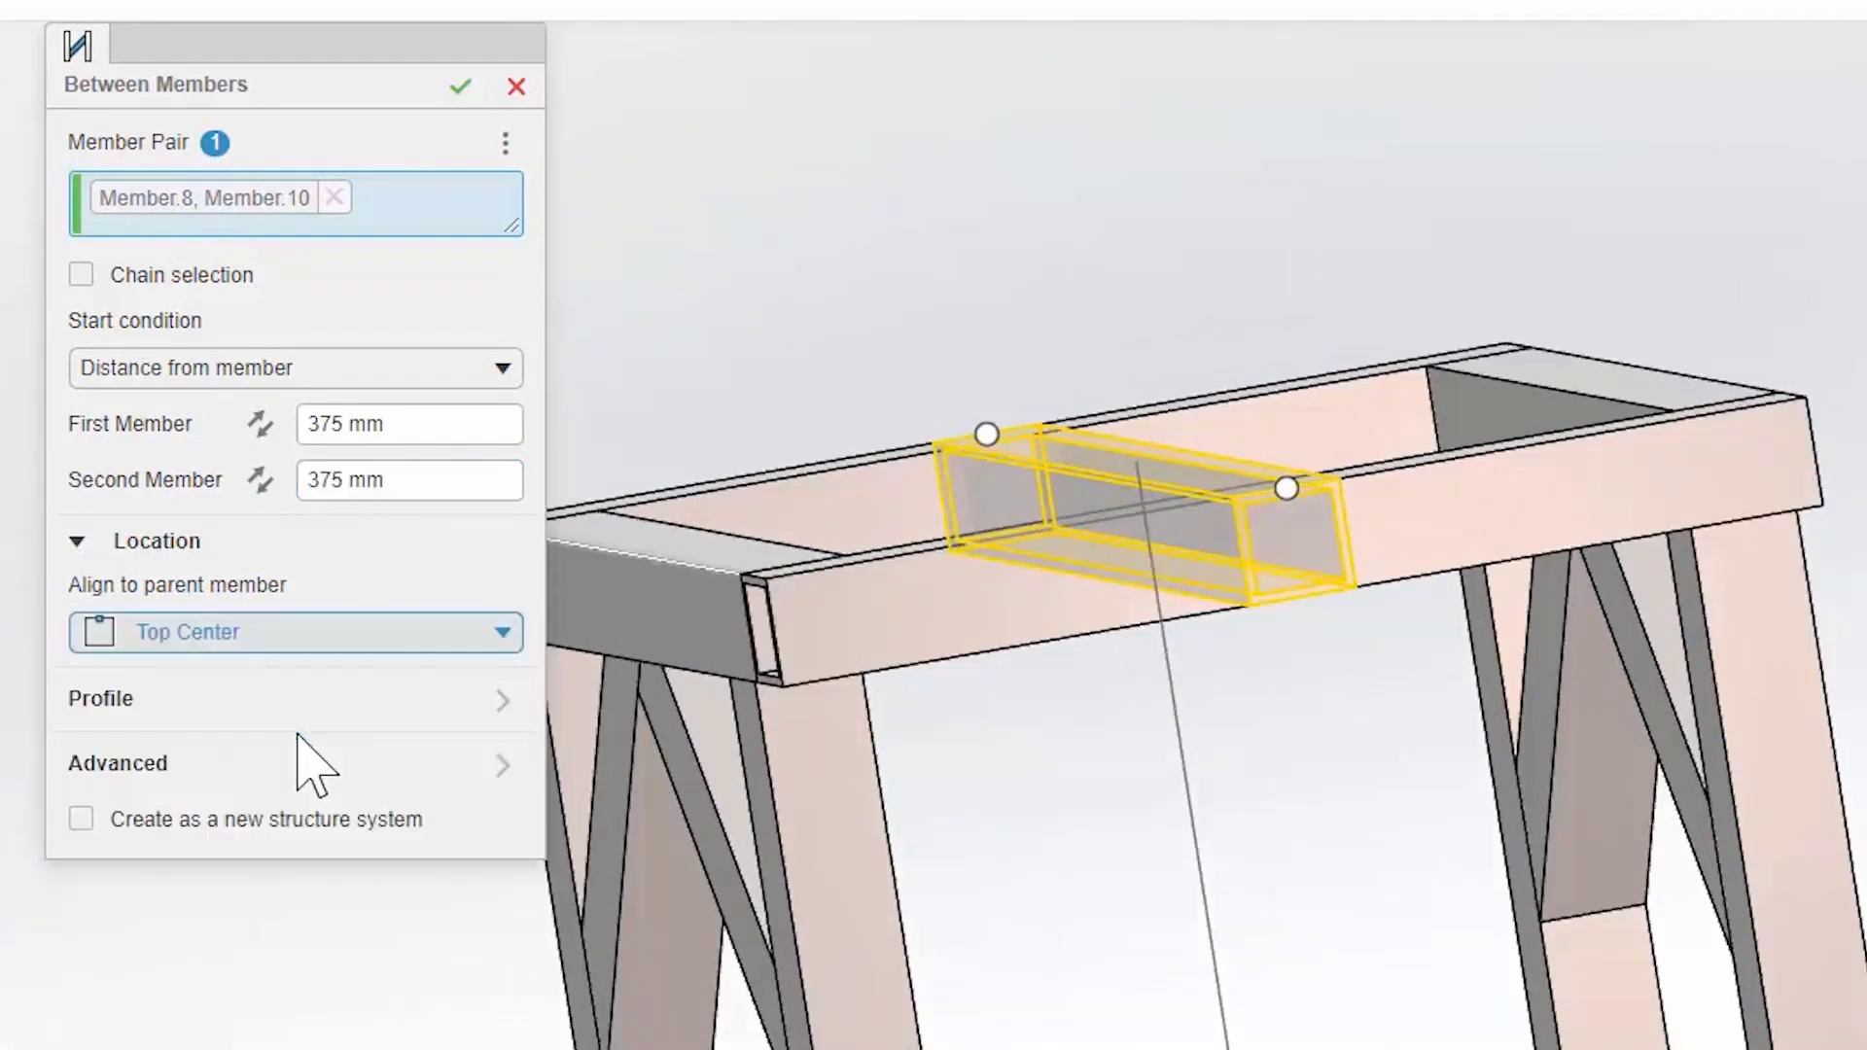
pyautogui.click(334, 642)
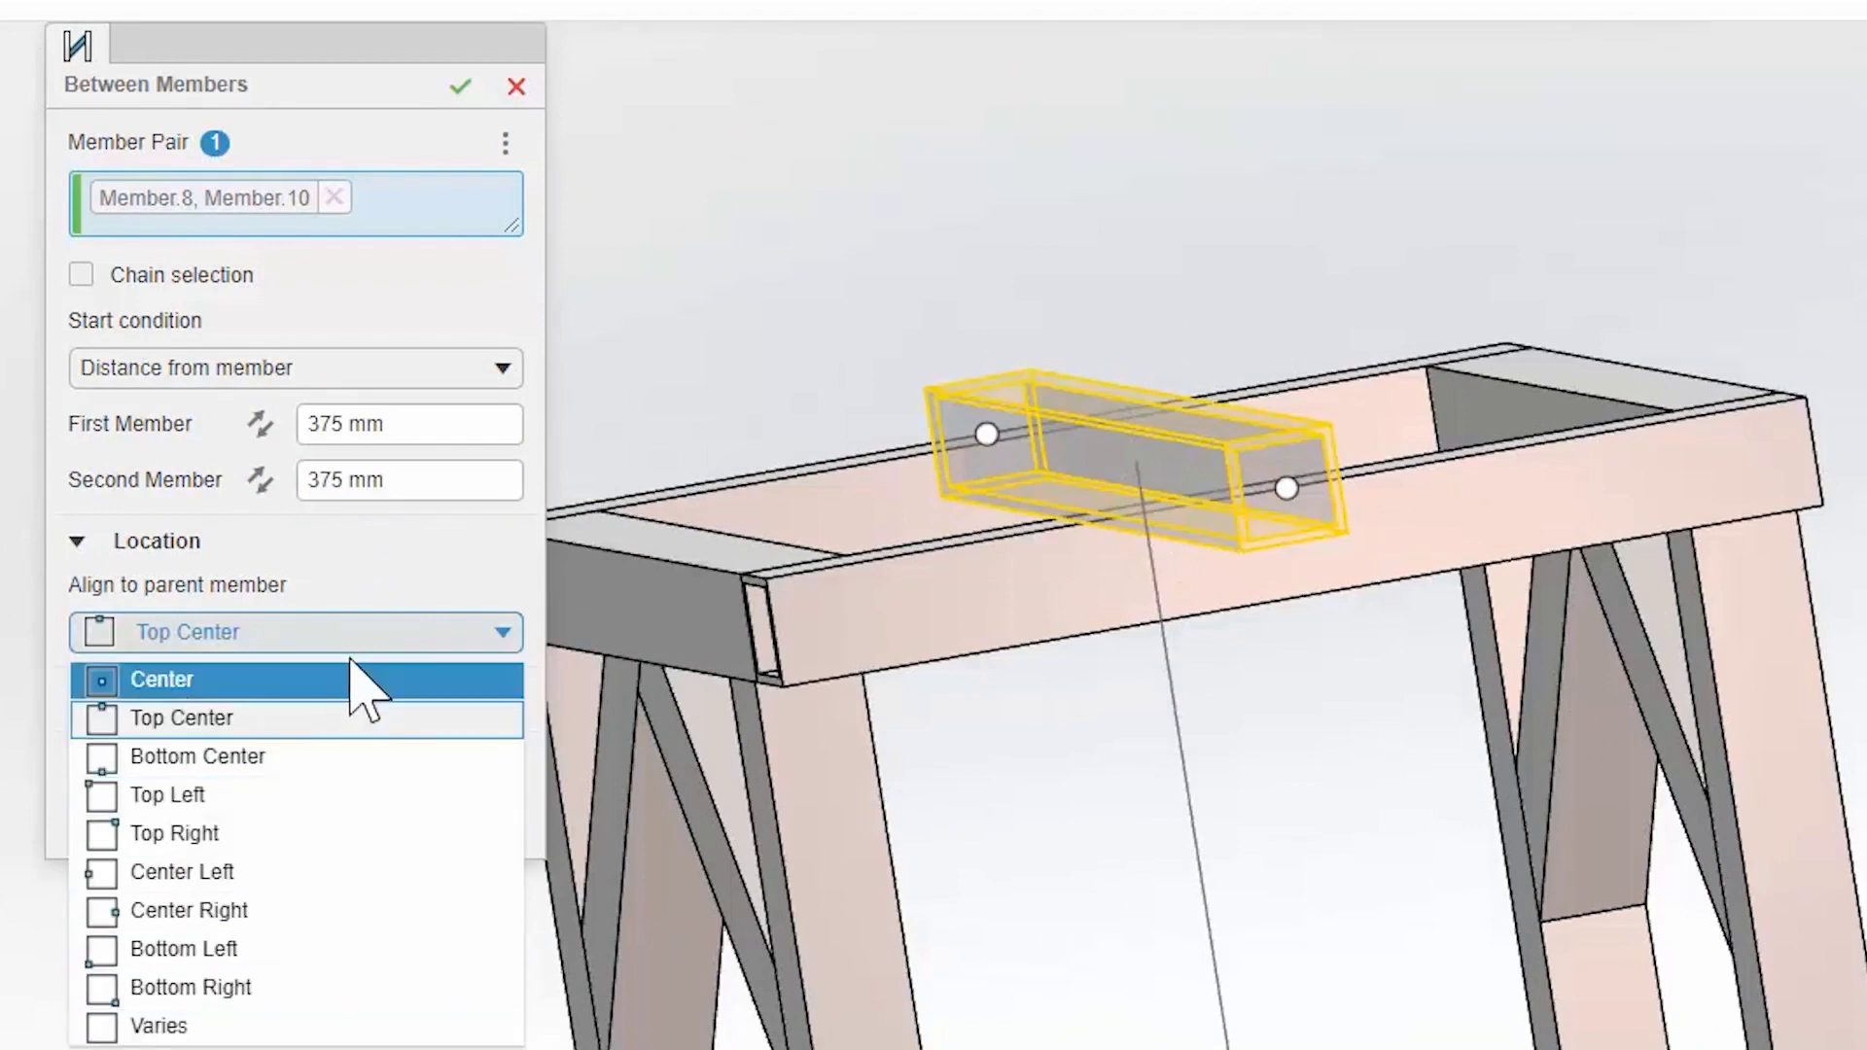
pyautogui.click(355, 685)
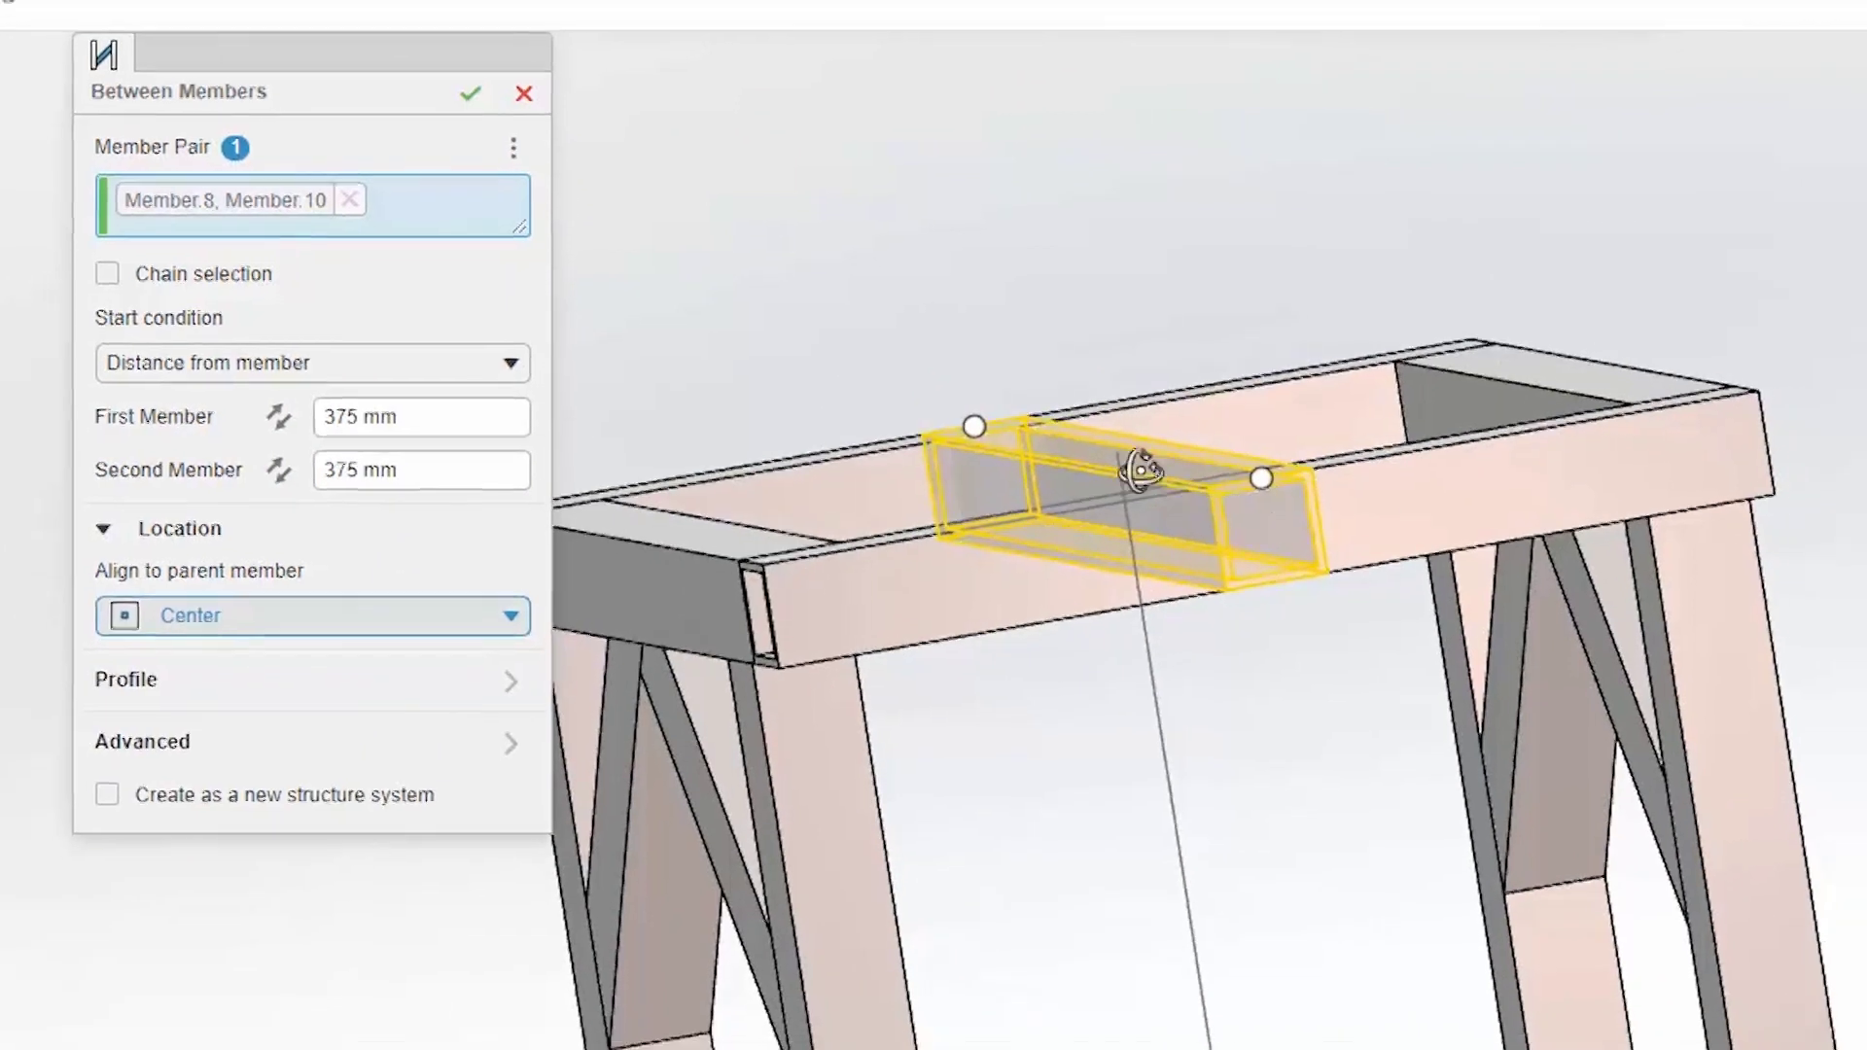
pyautogui.moveTo(1141, 472); pyautogui.dragTo(1031, 544, button='middle')
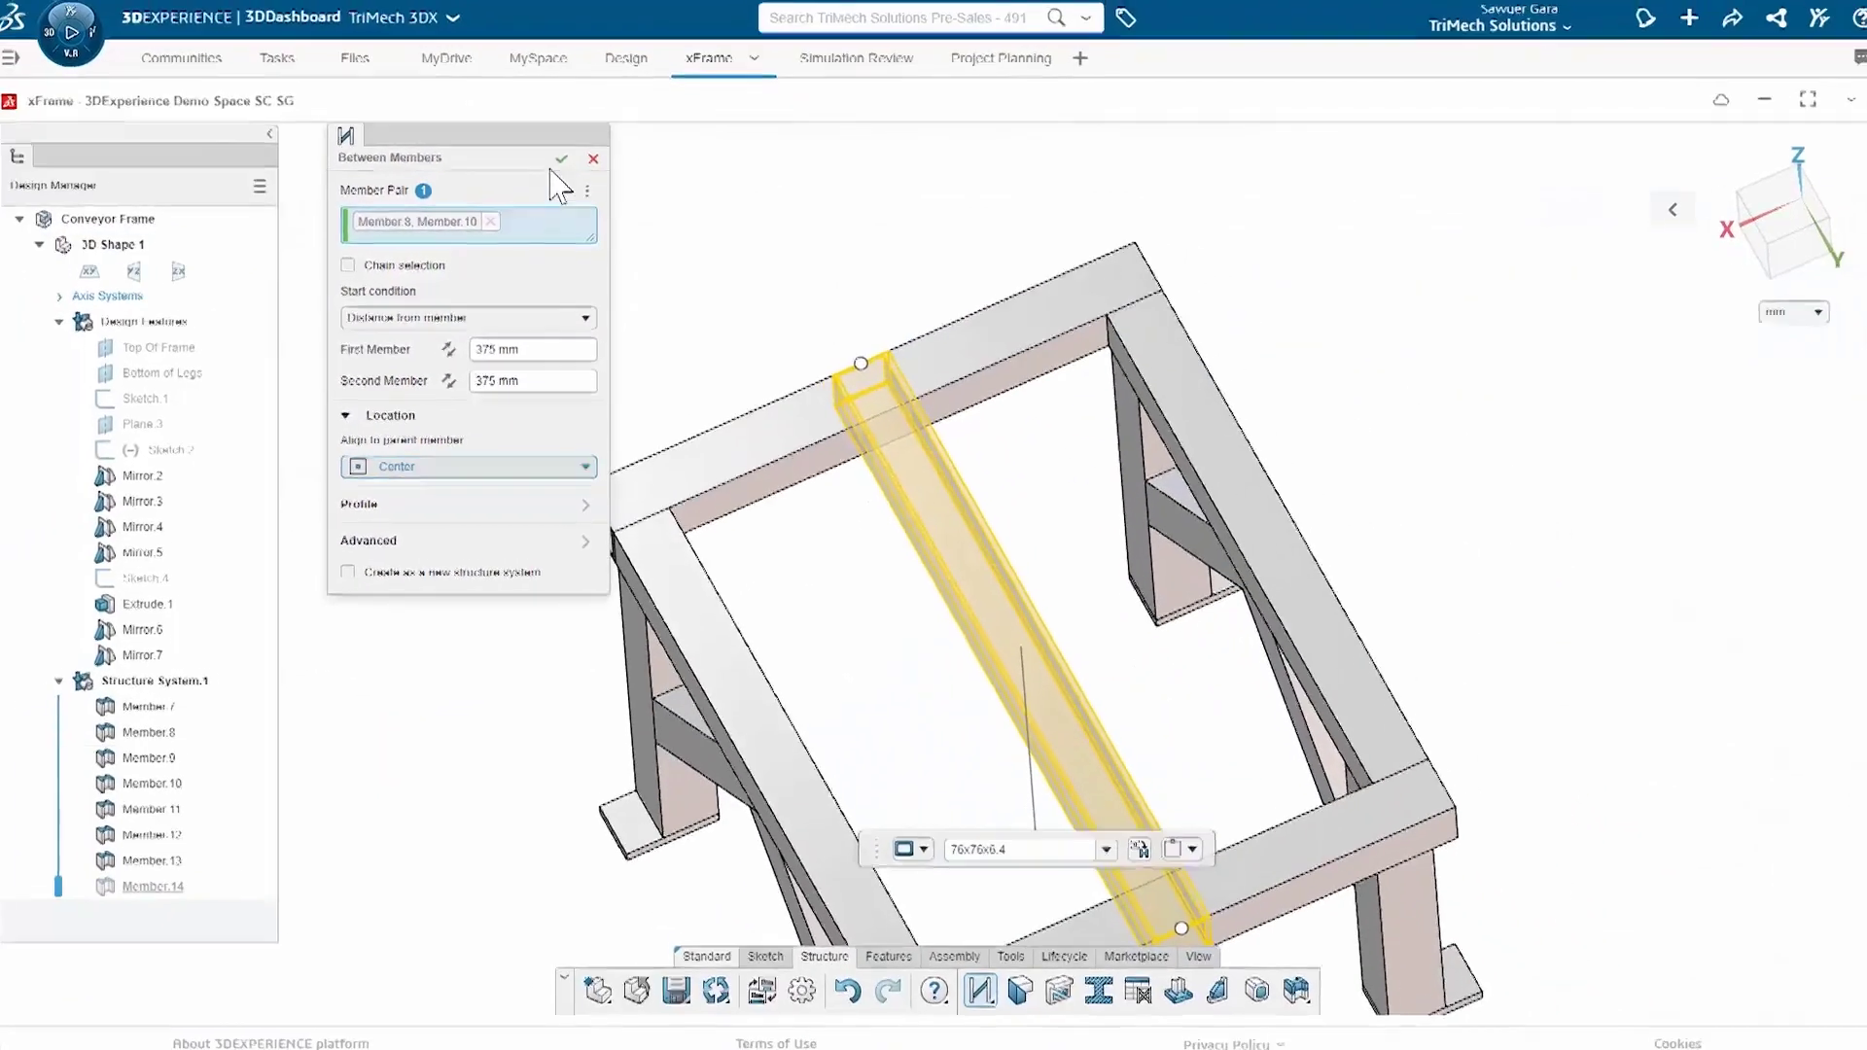
# Step: Confirm the cross-member, then trim Member.14 with trim type Body
pyautogui.click(563, 159)
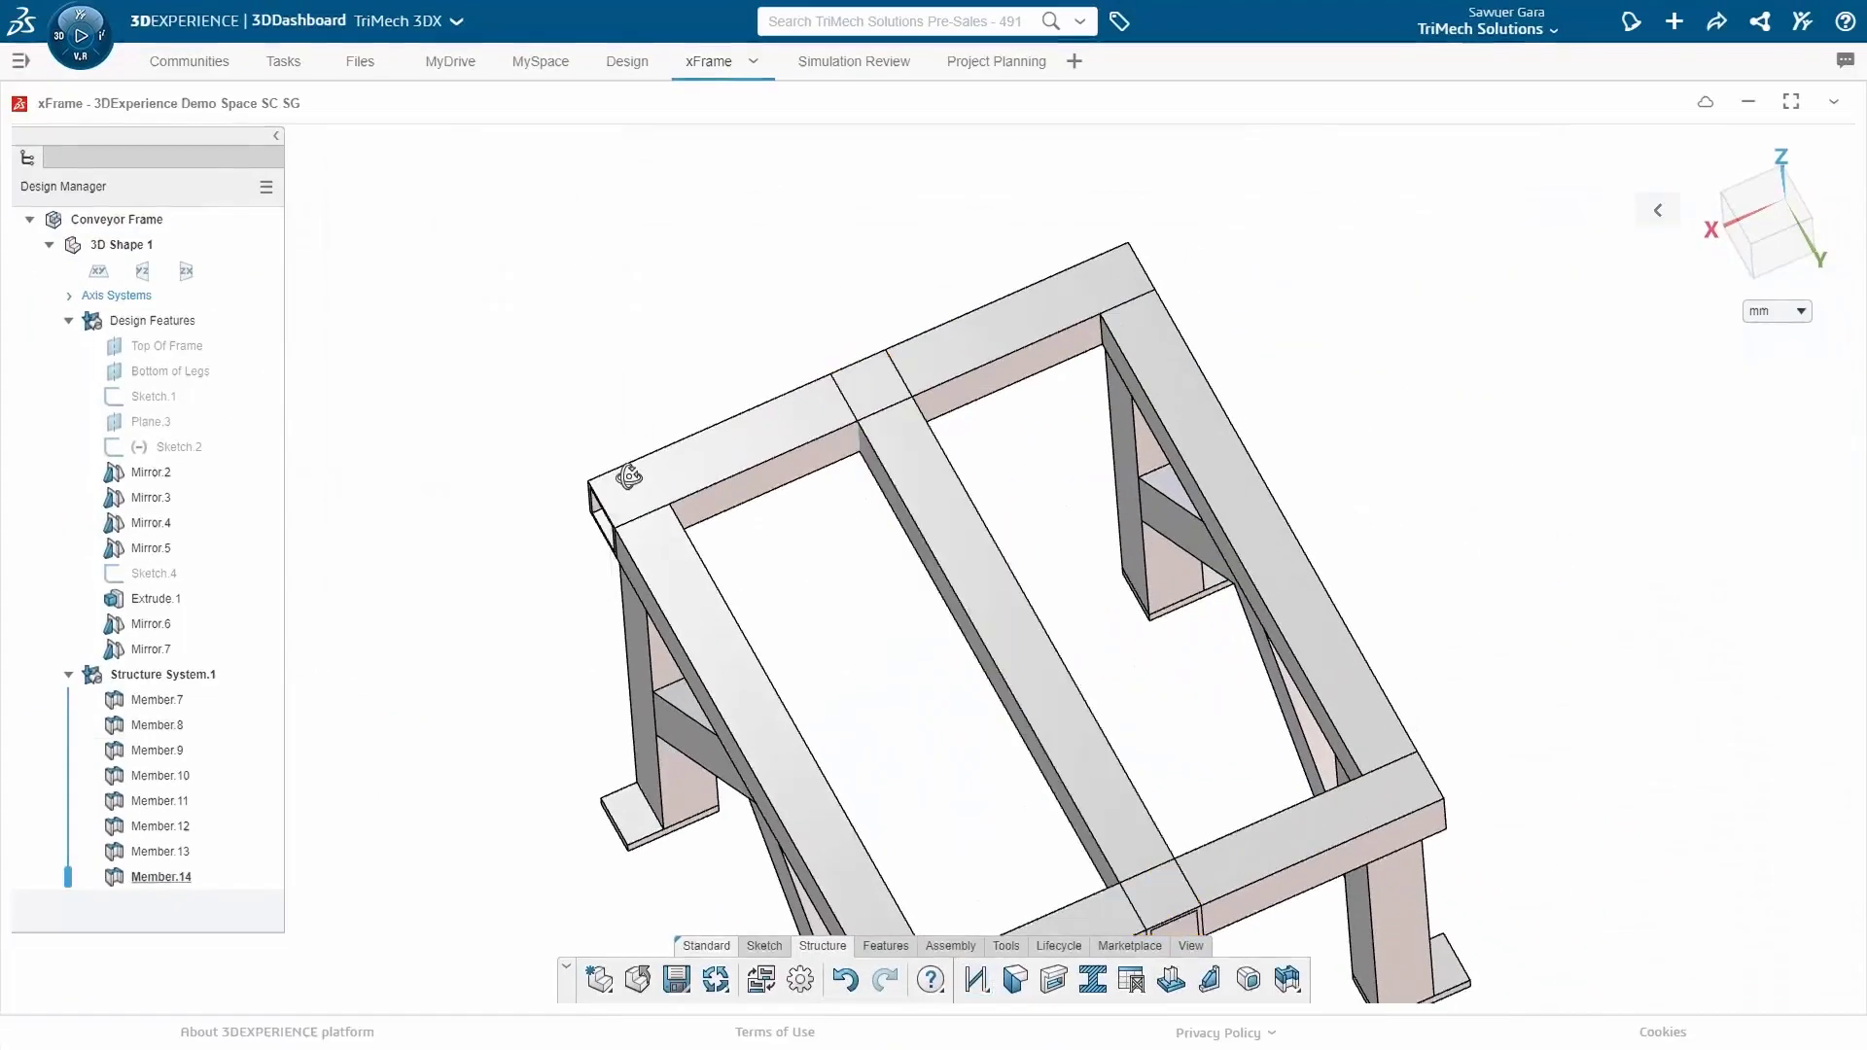
pyautogui.scroll(-3, 628, 476)
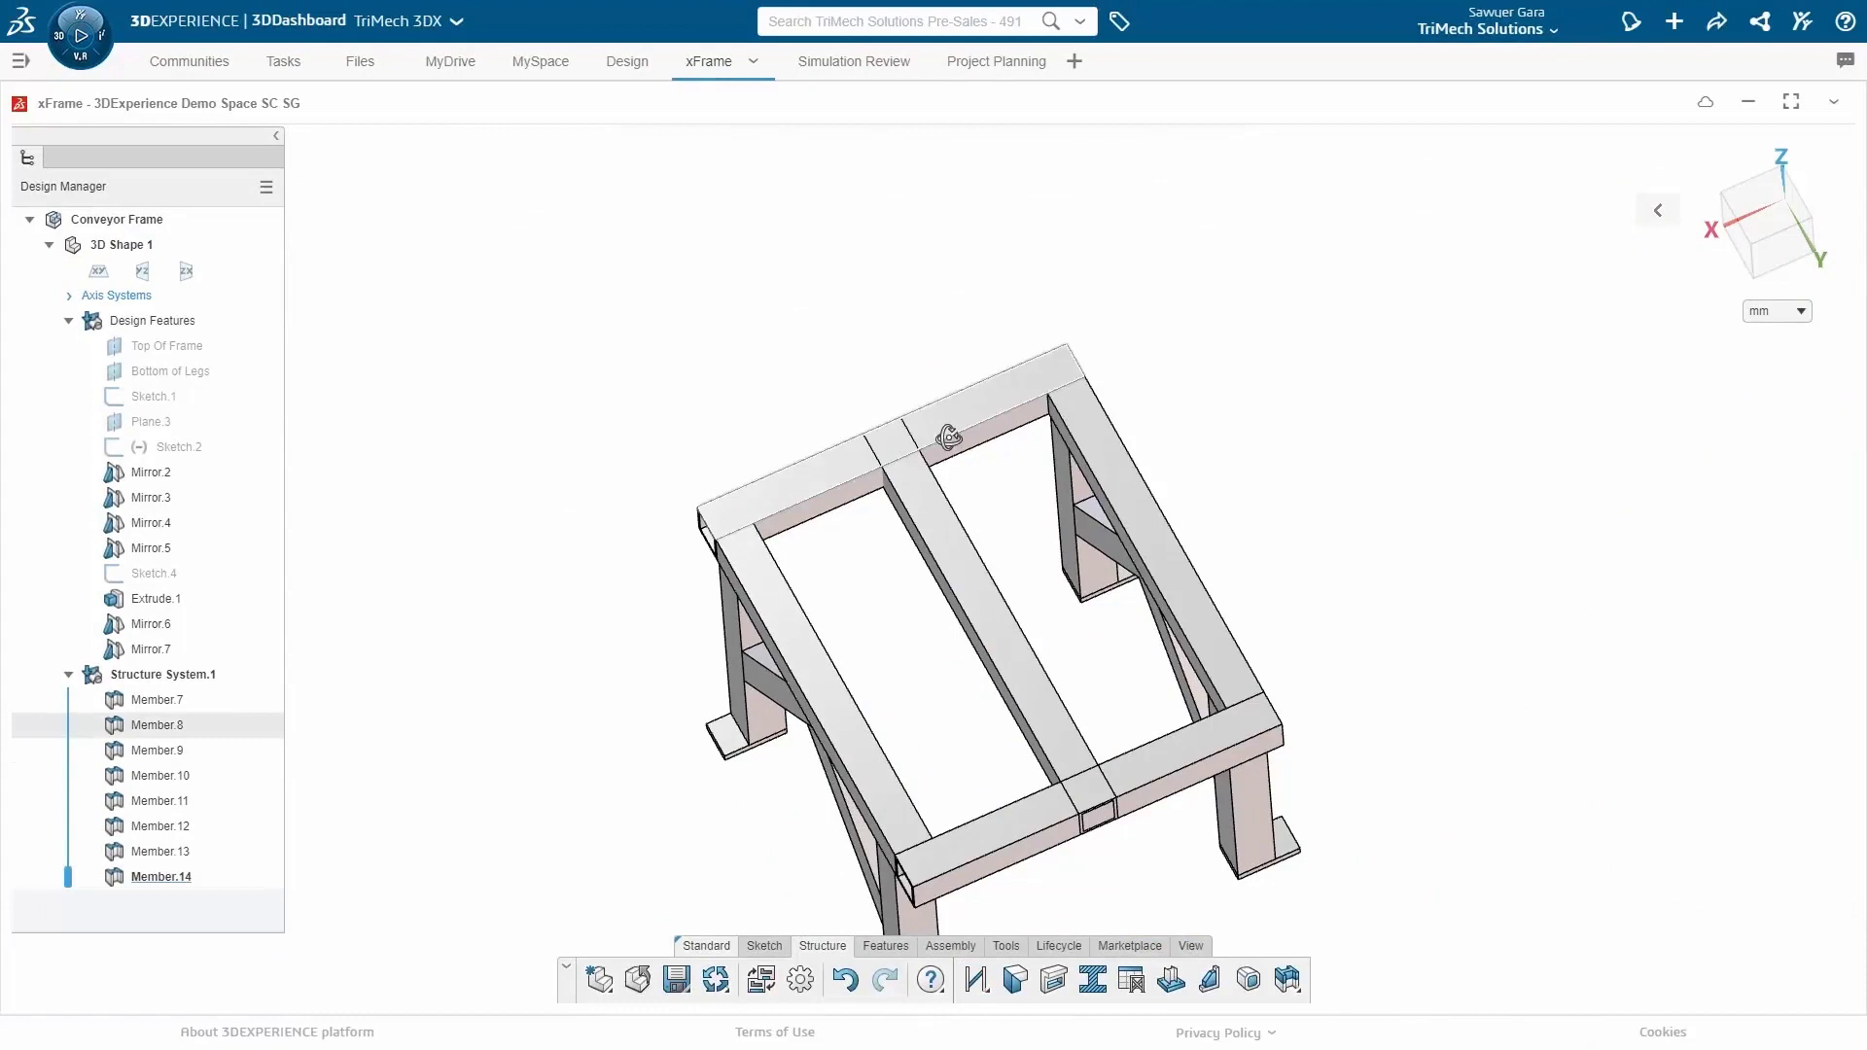
pyautogui.click(1015, 980)
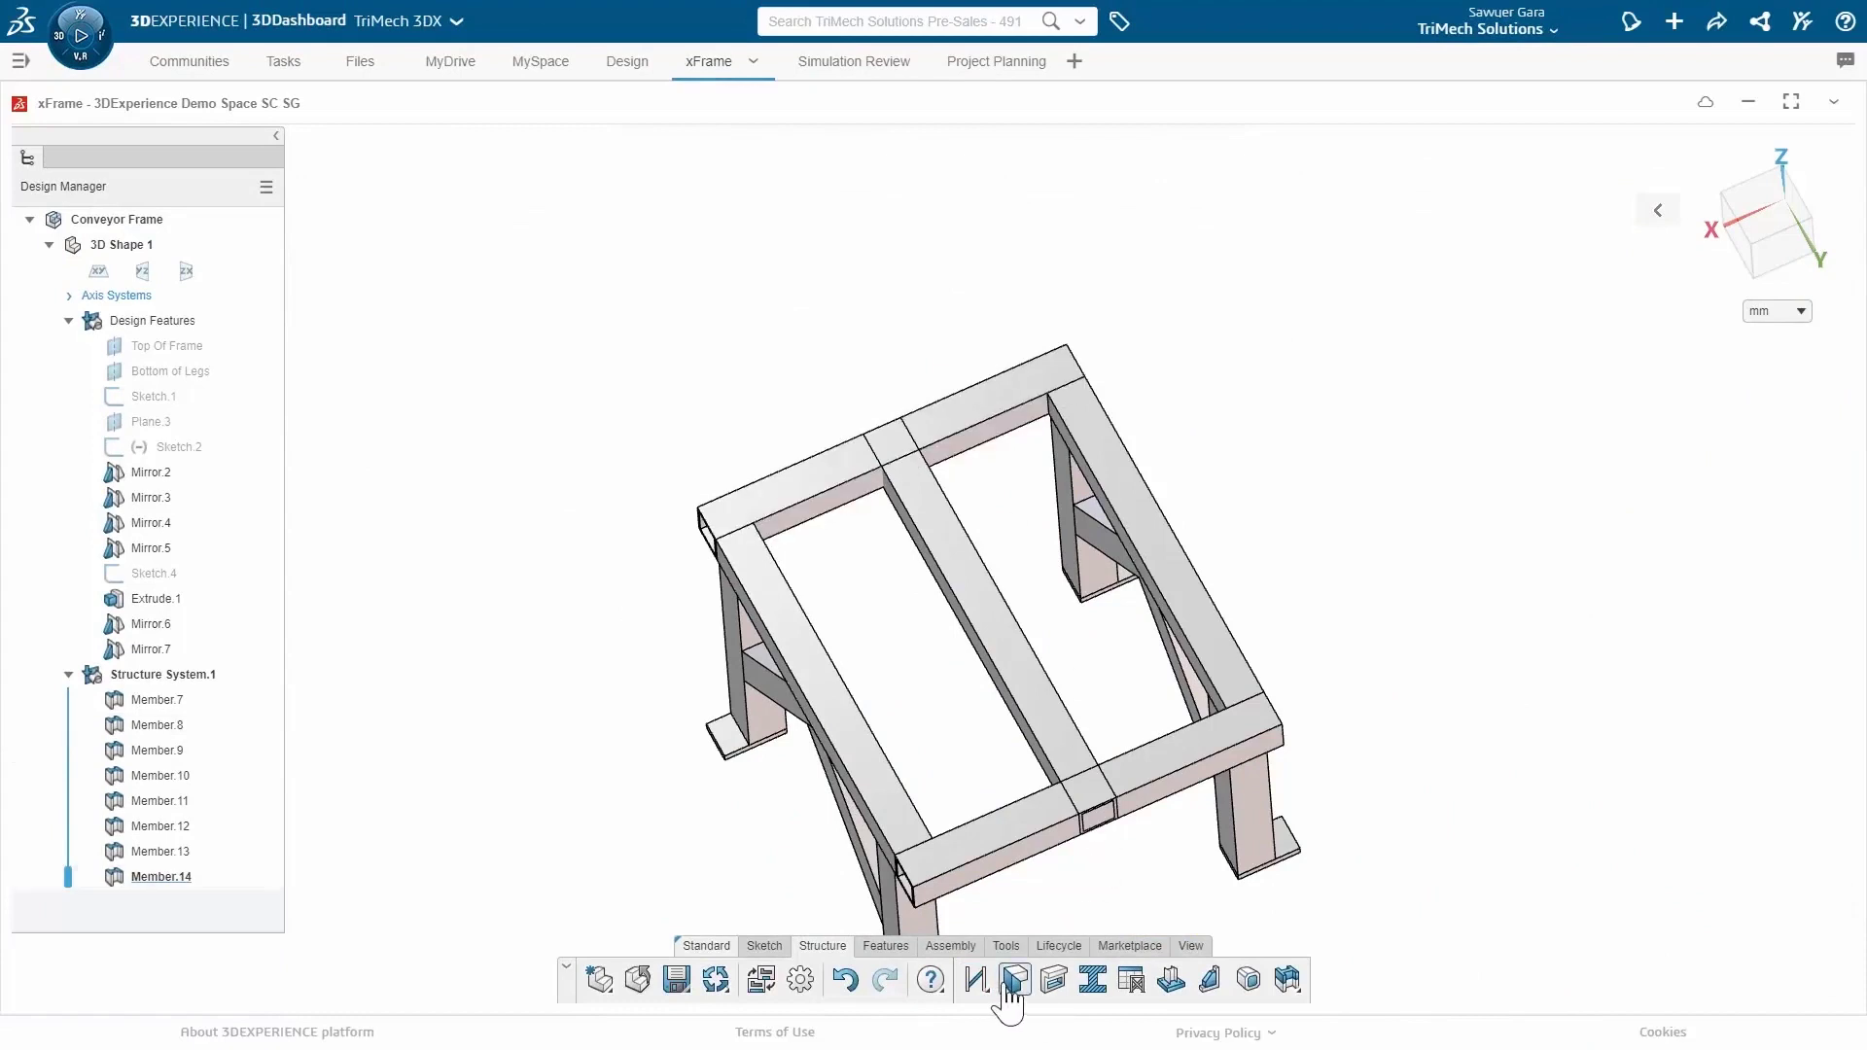
pyautogui.click(1401, 862)
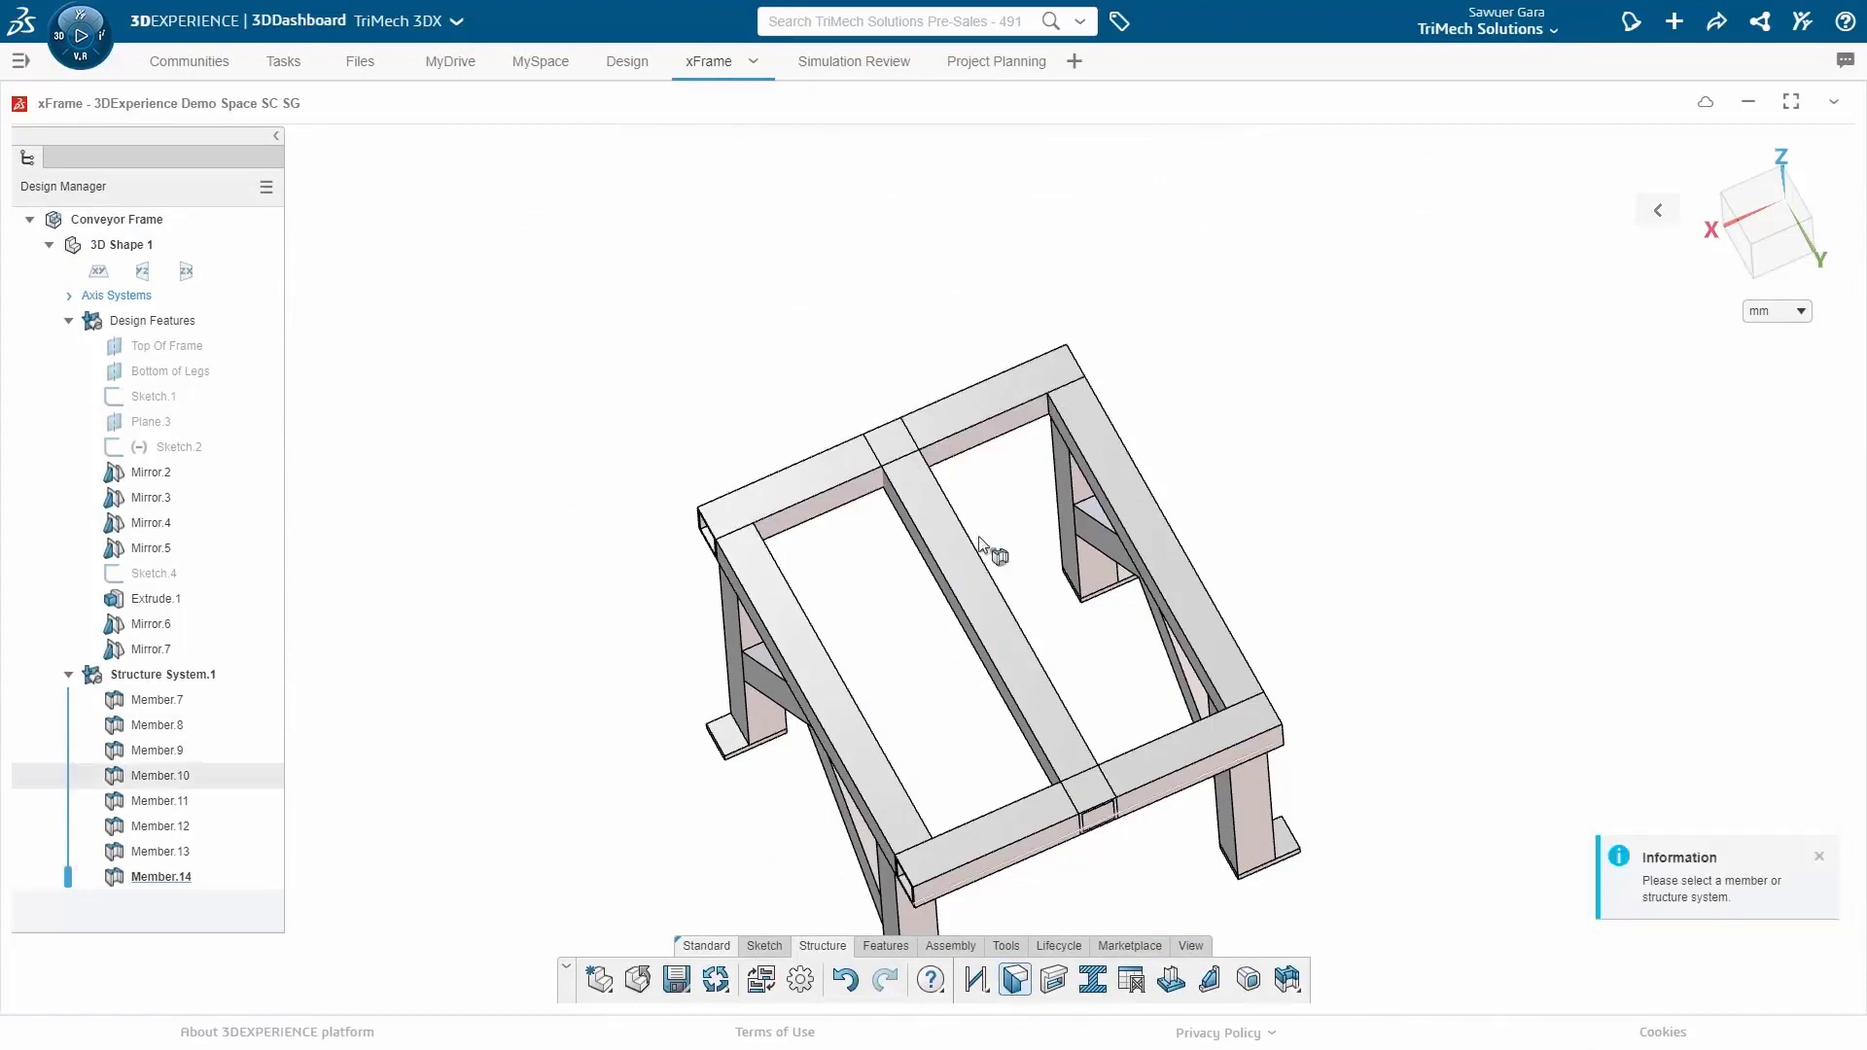
pyautogui.click(1016, 620)
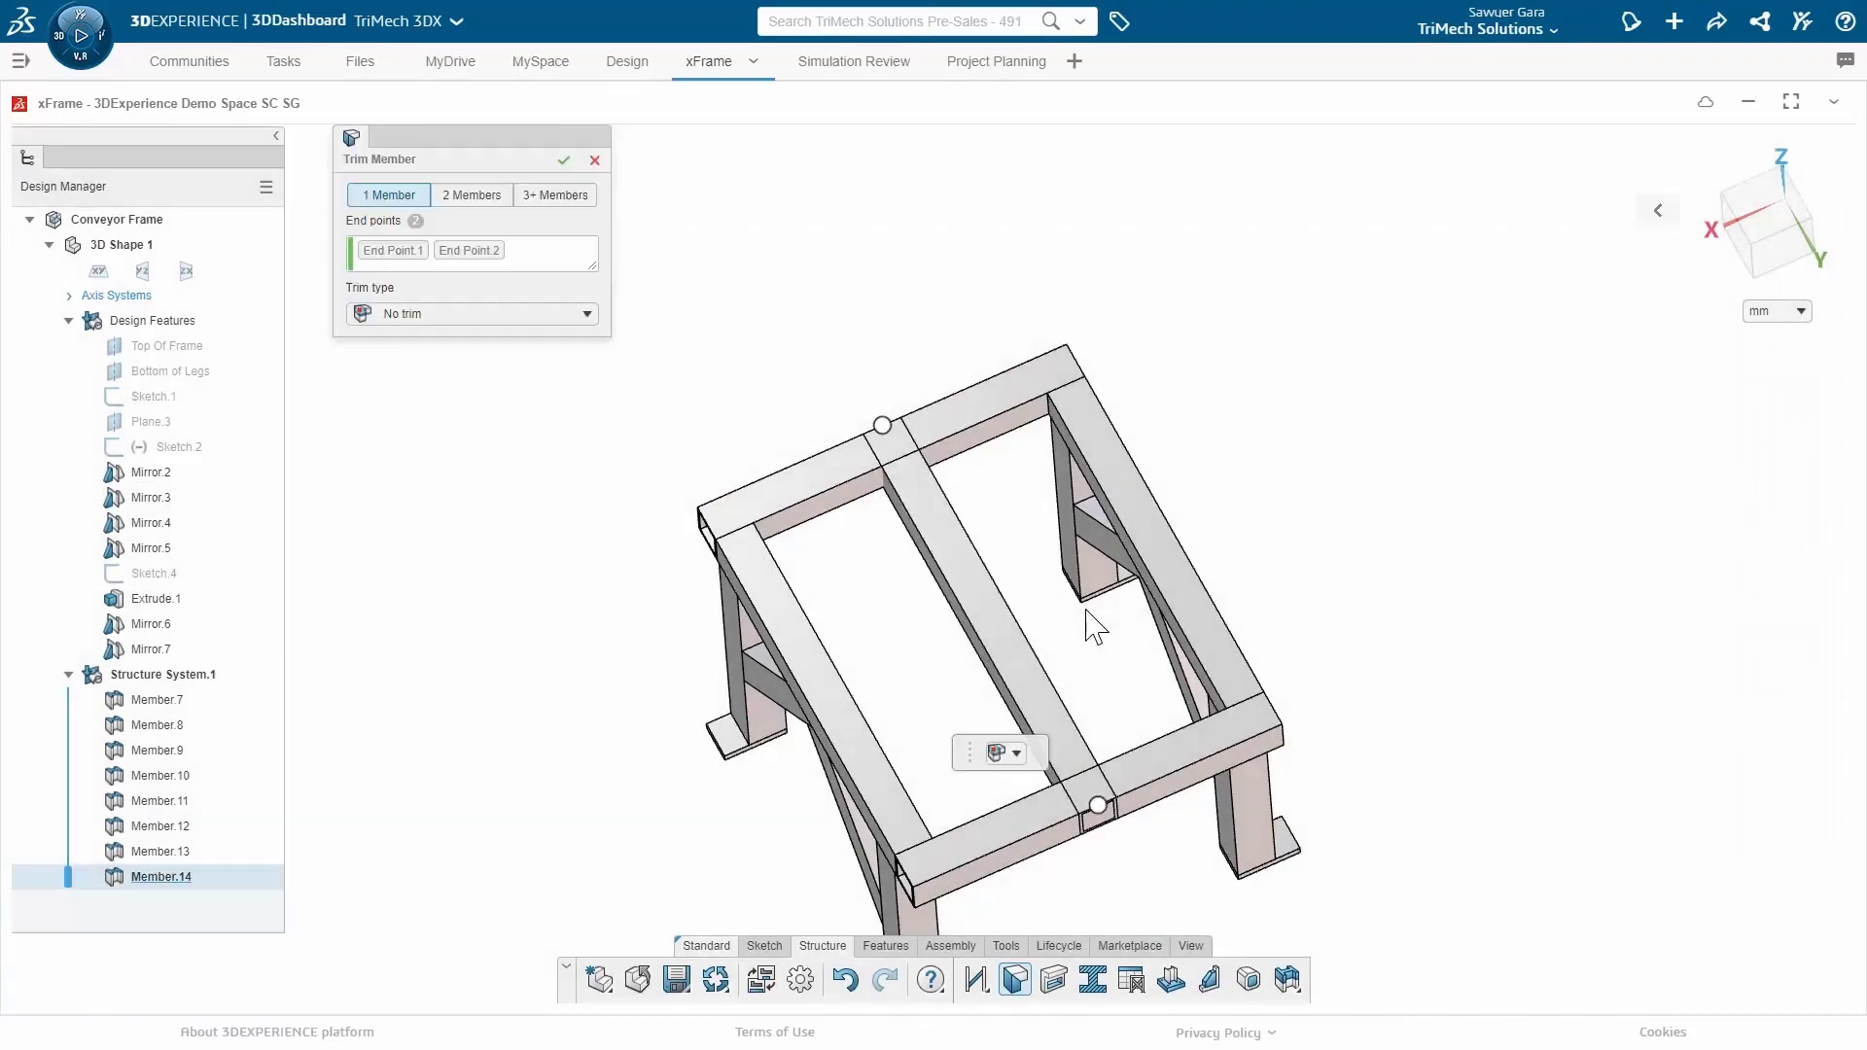
pyautogui.click(569, 309)
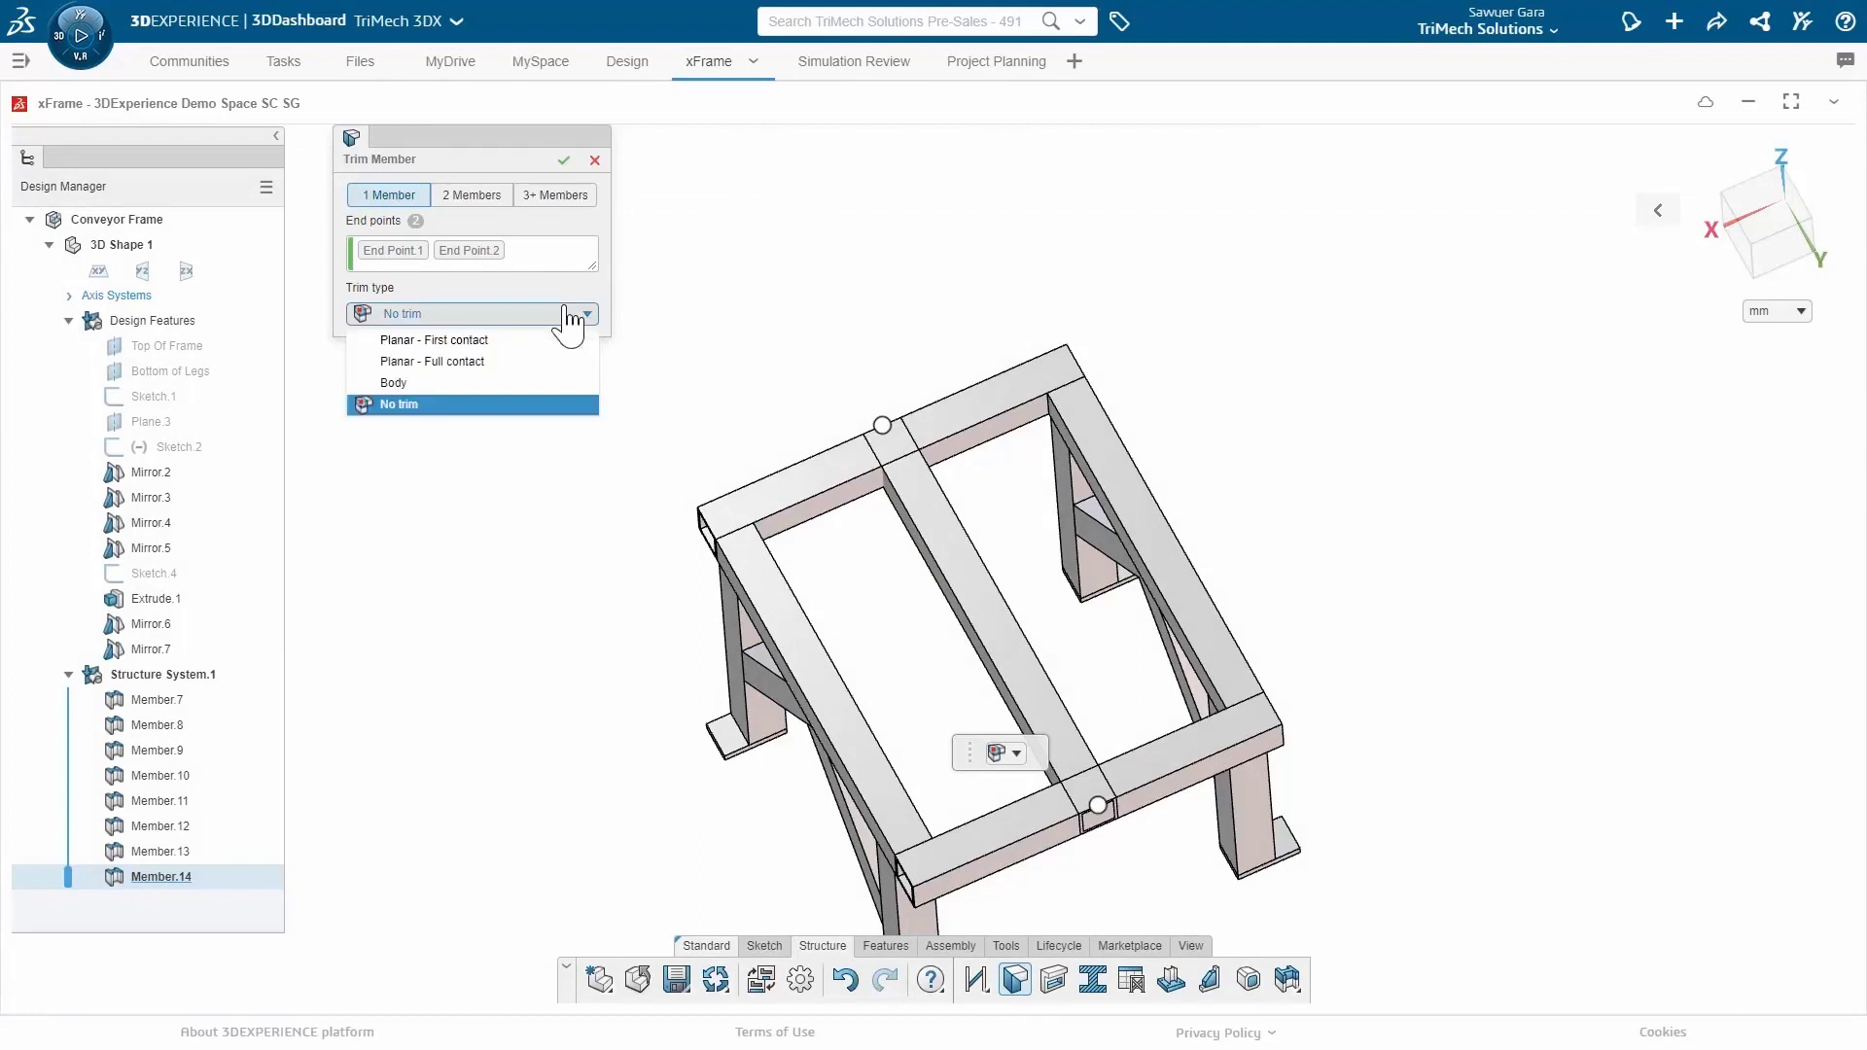
pyautogui.click(481, 384)
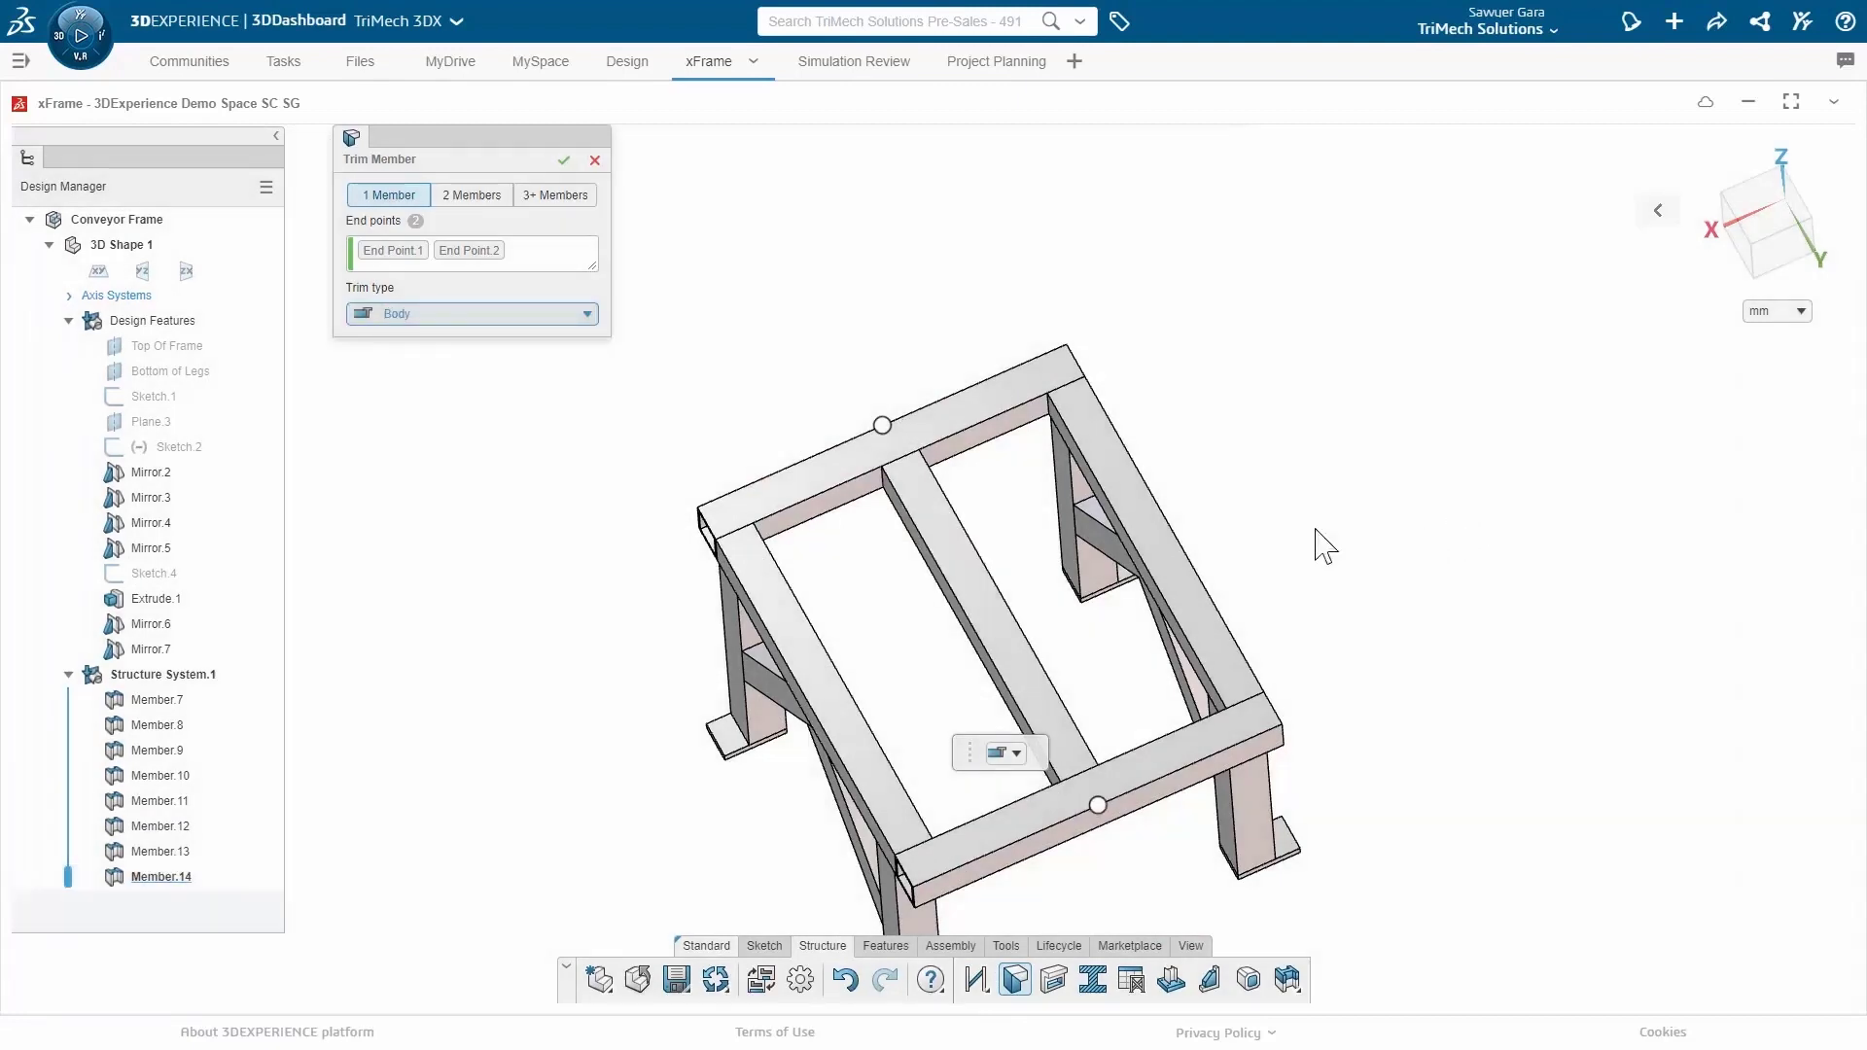
pyautogui.click(564, 160)
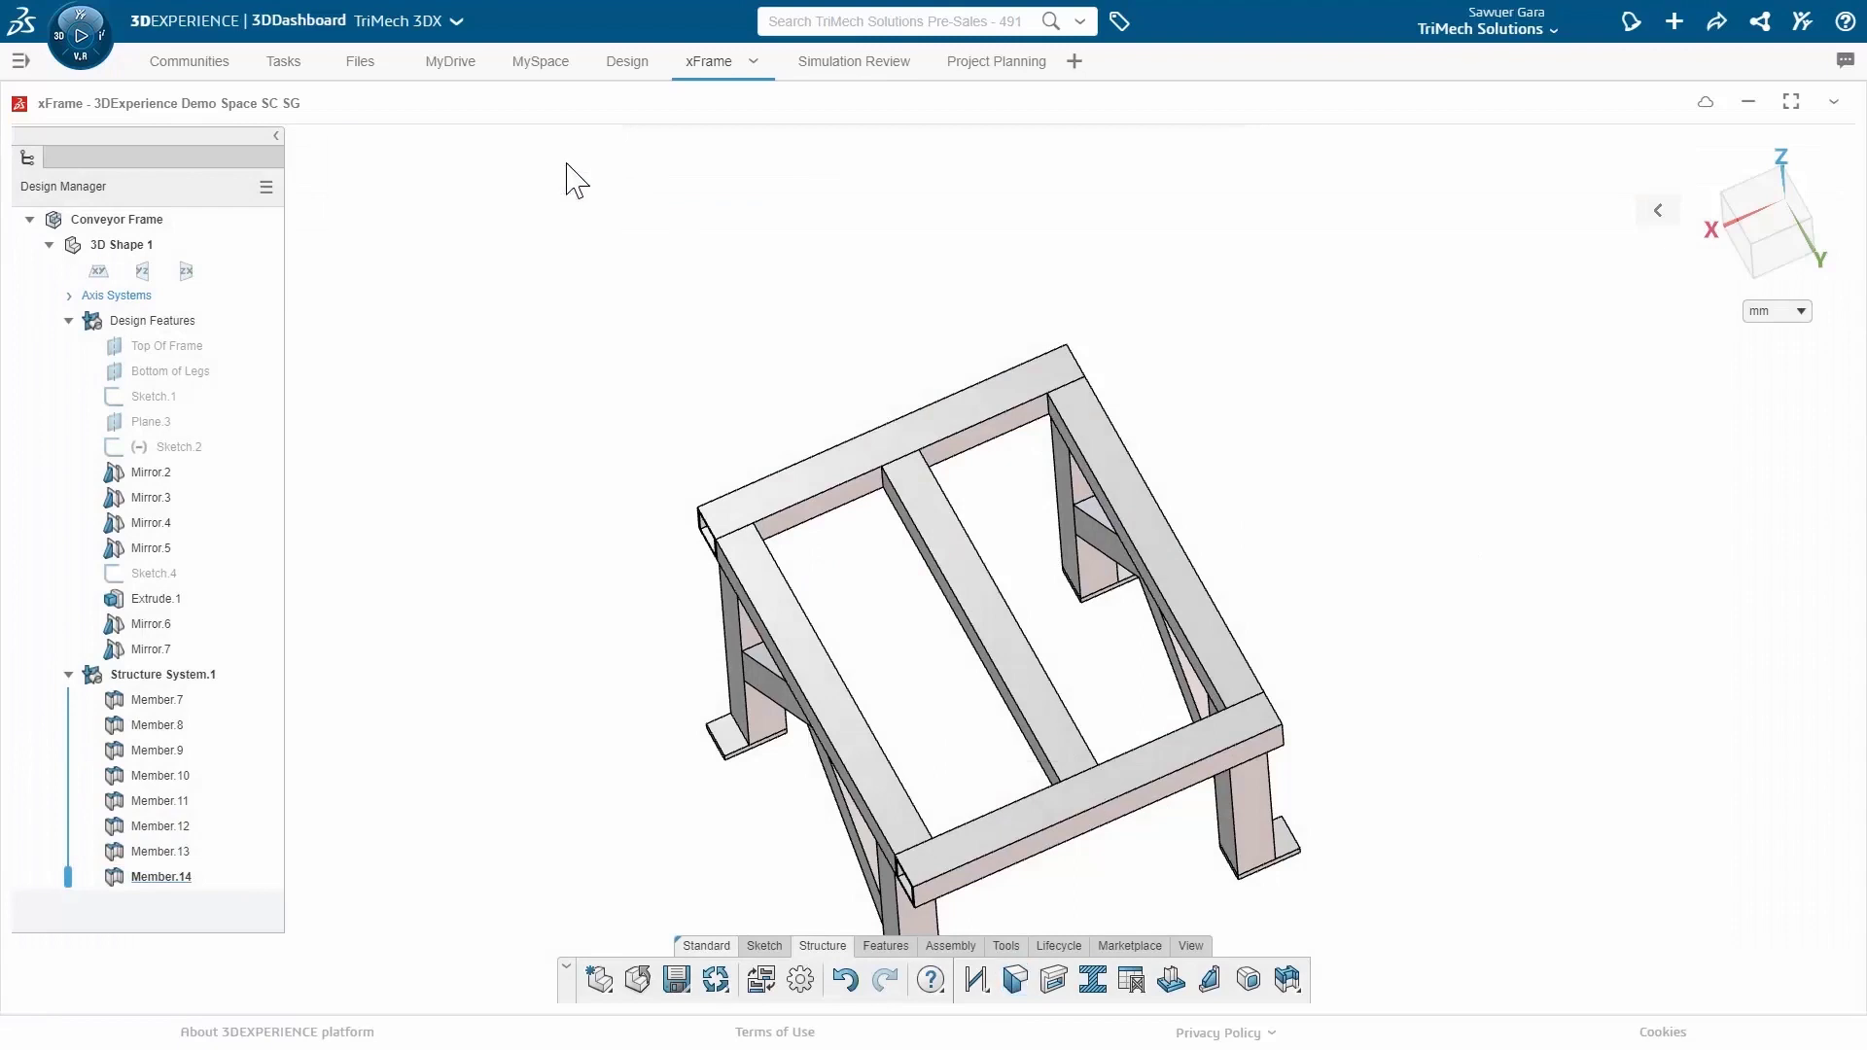
# Step: Generate the cut list, cancel a File on disk export, close it, and save the design
pyautogui.moveTo(1463, 771)
pyautogui.mouseDown(button='middle')
pyautogui.moveTo(1467, 684)
pyautogui.moveTo(1503, 705)
pyautogui.moveTo(1488, 750)
pyautogui.mouseUp(button='middle')
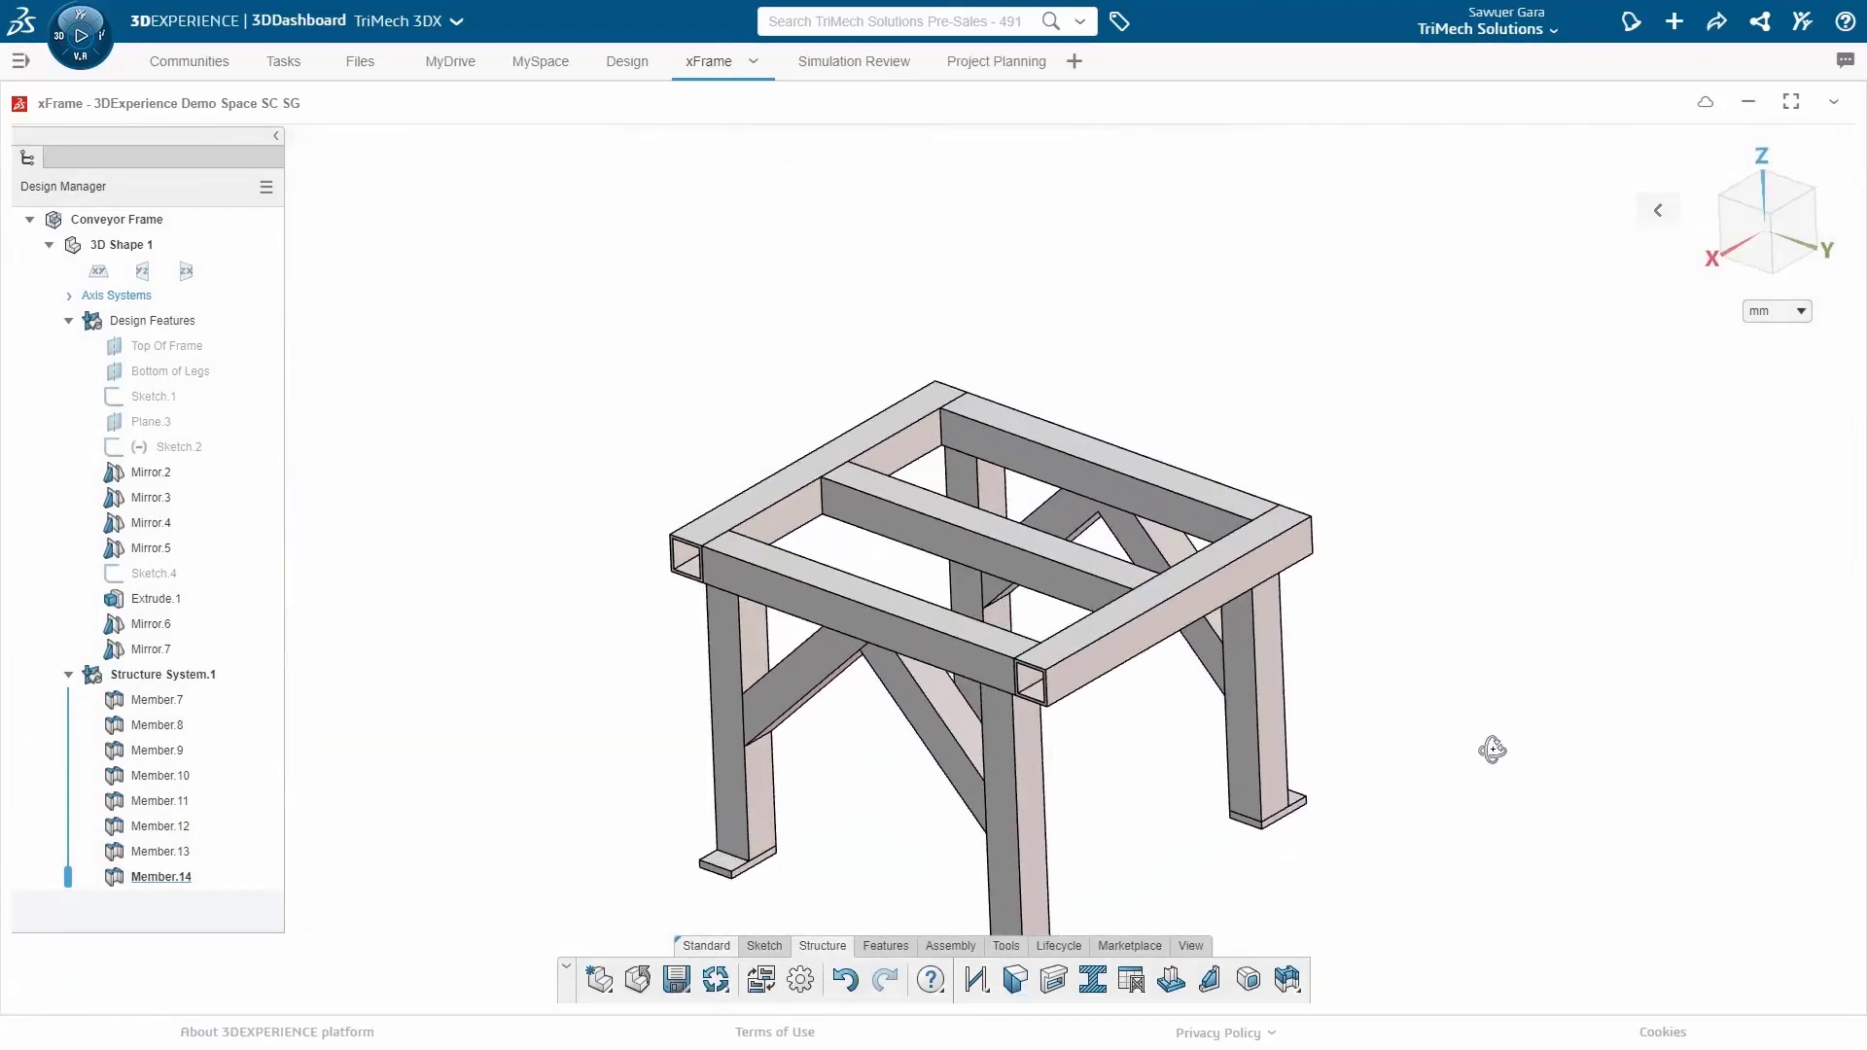
pyautogui.click(1131, 980)
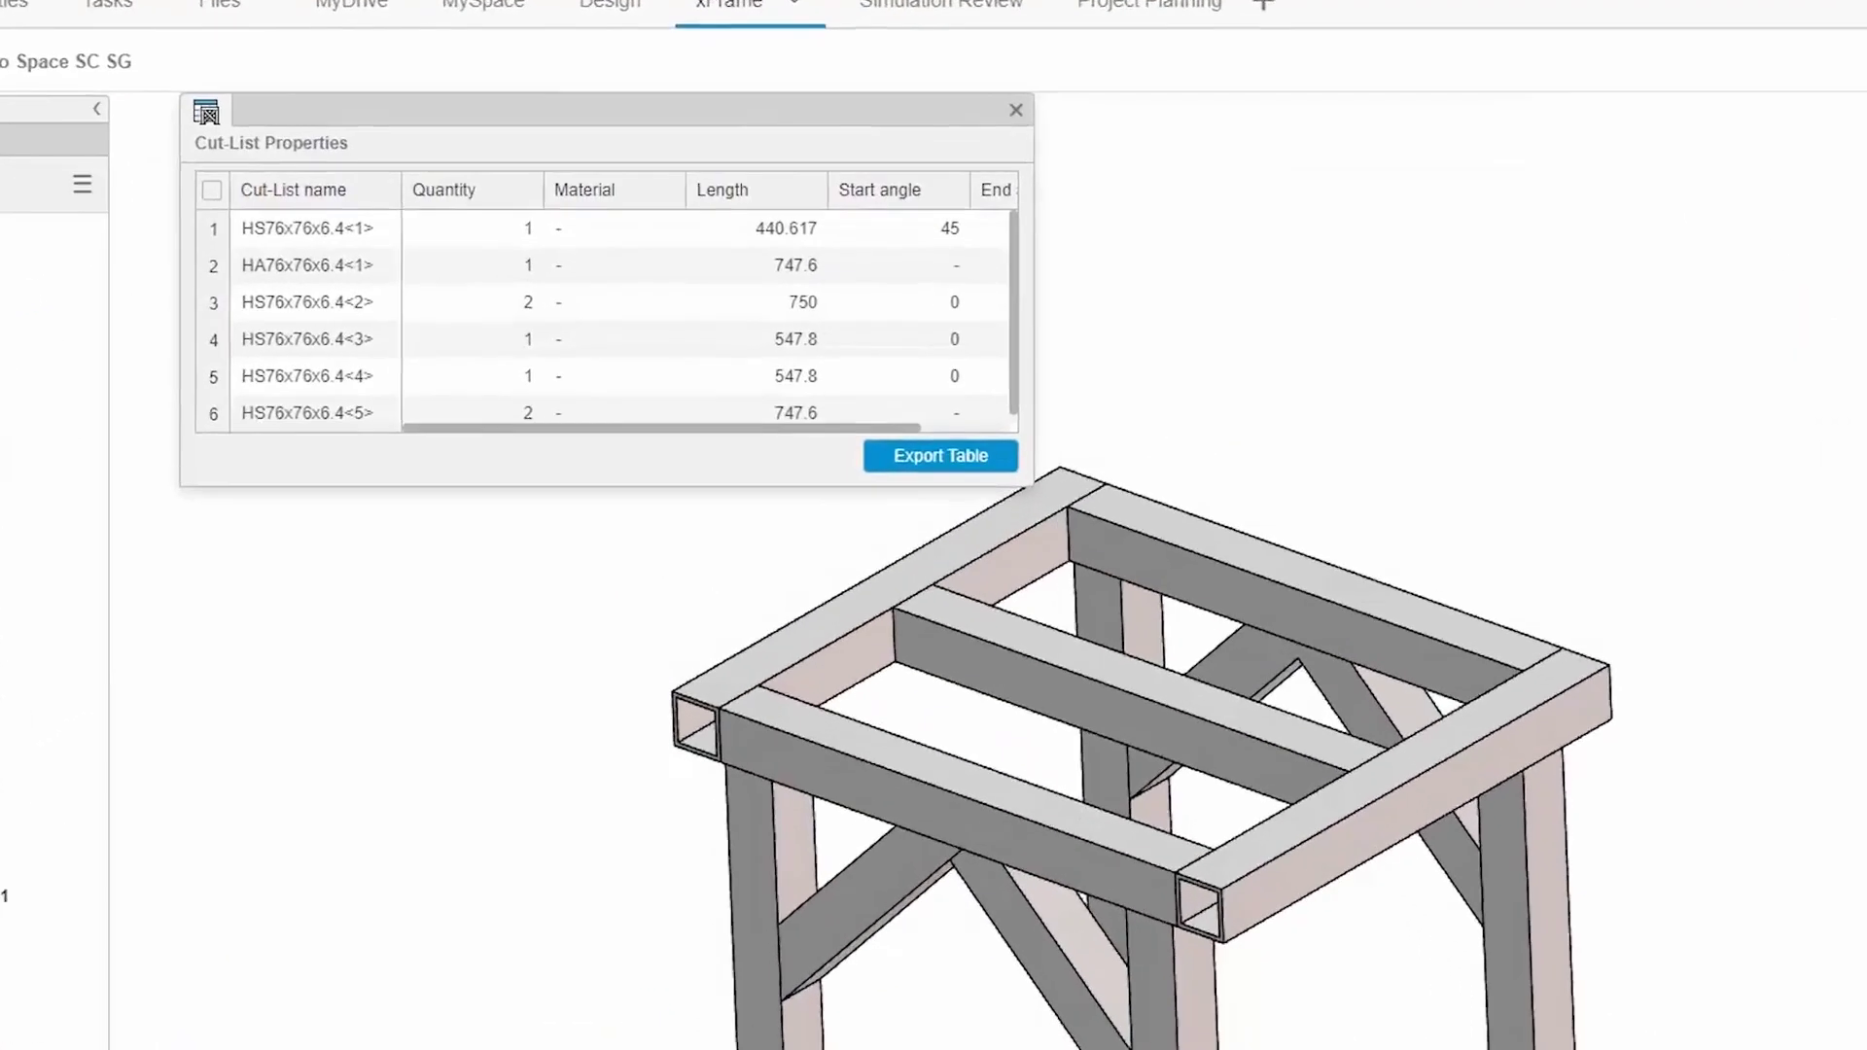
pyautogui.click(1037, 502)
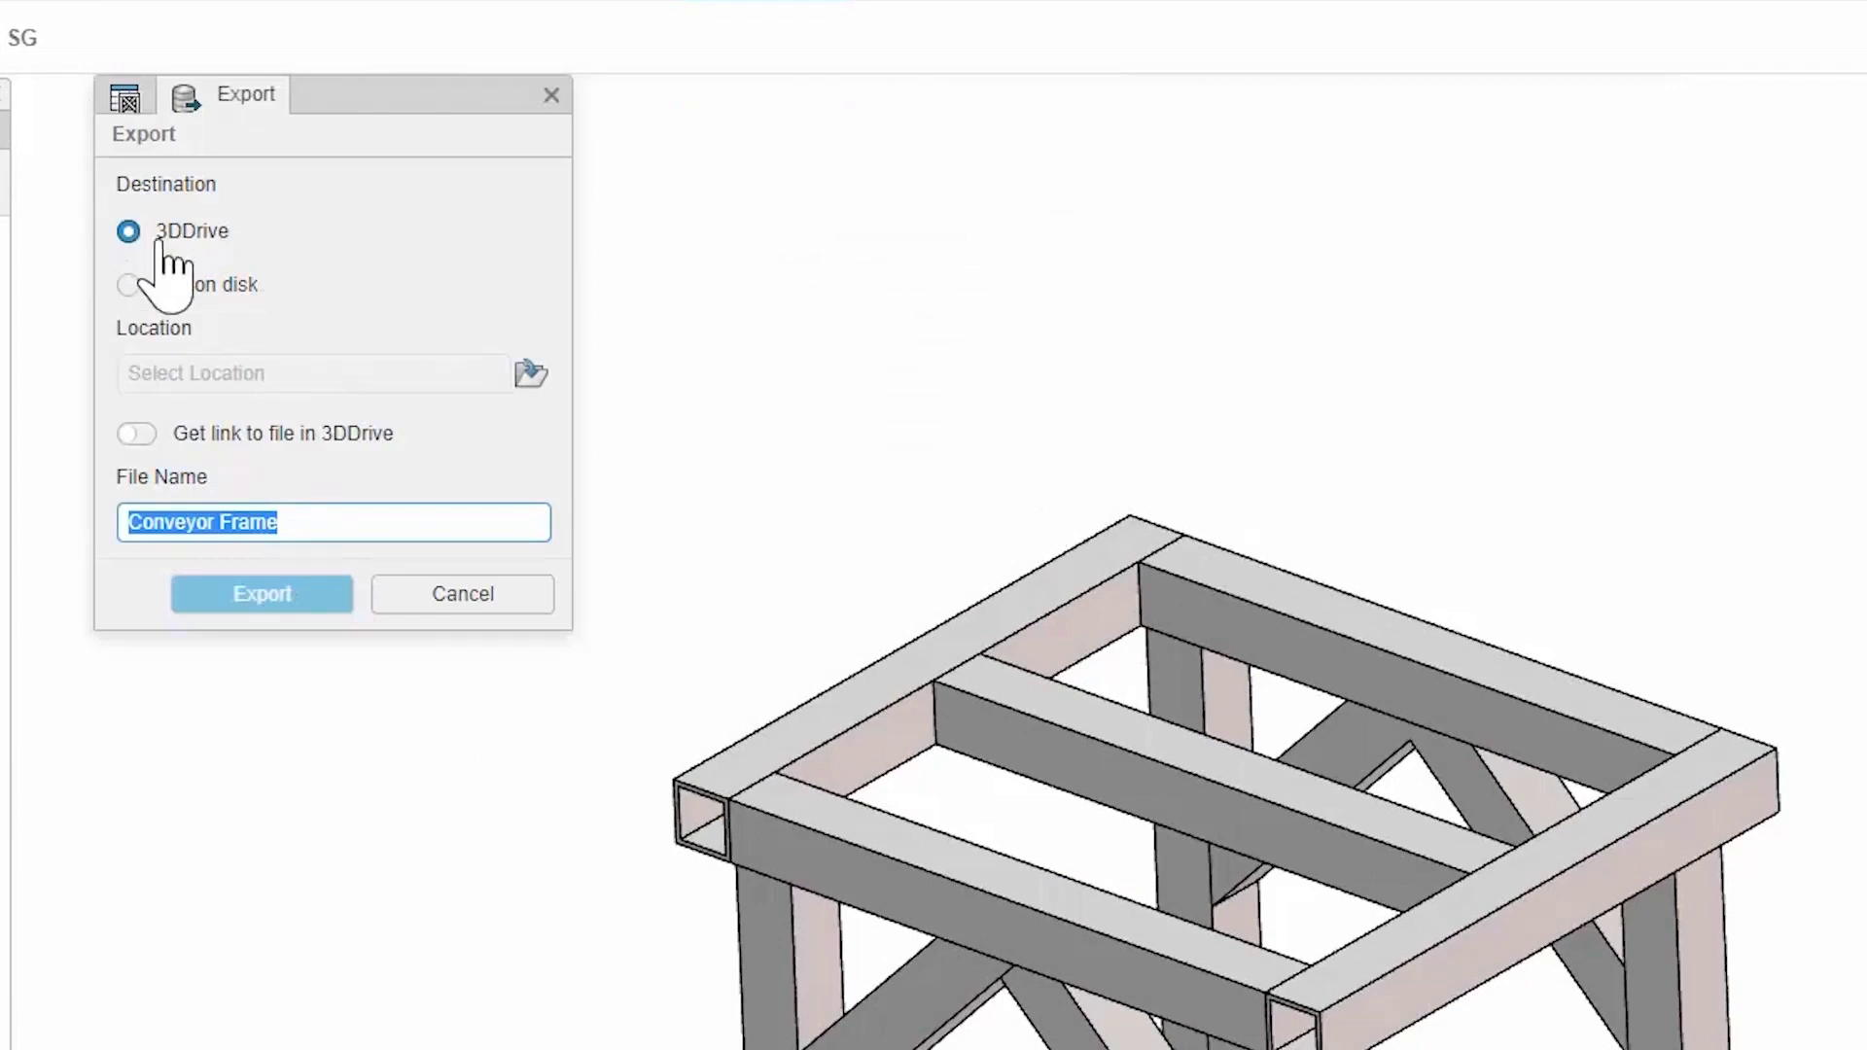
pyautogui.click(199, 284)
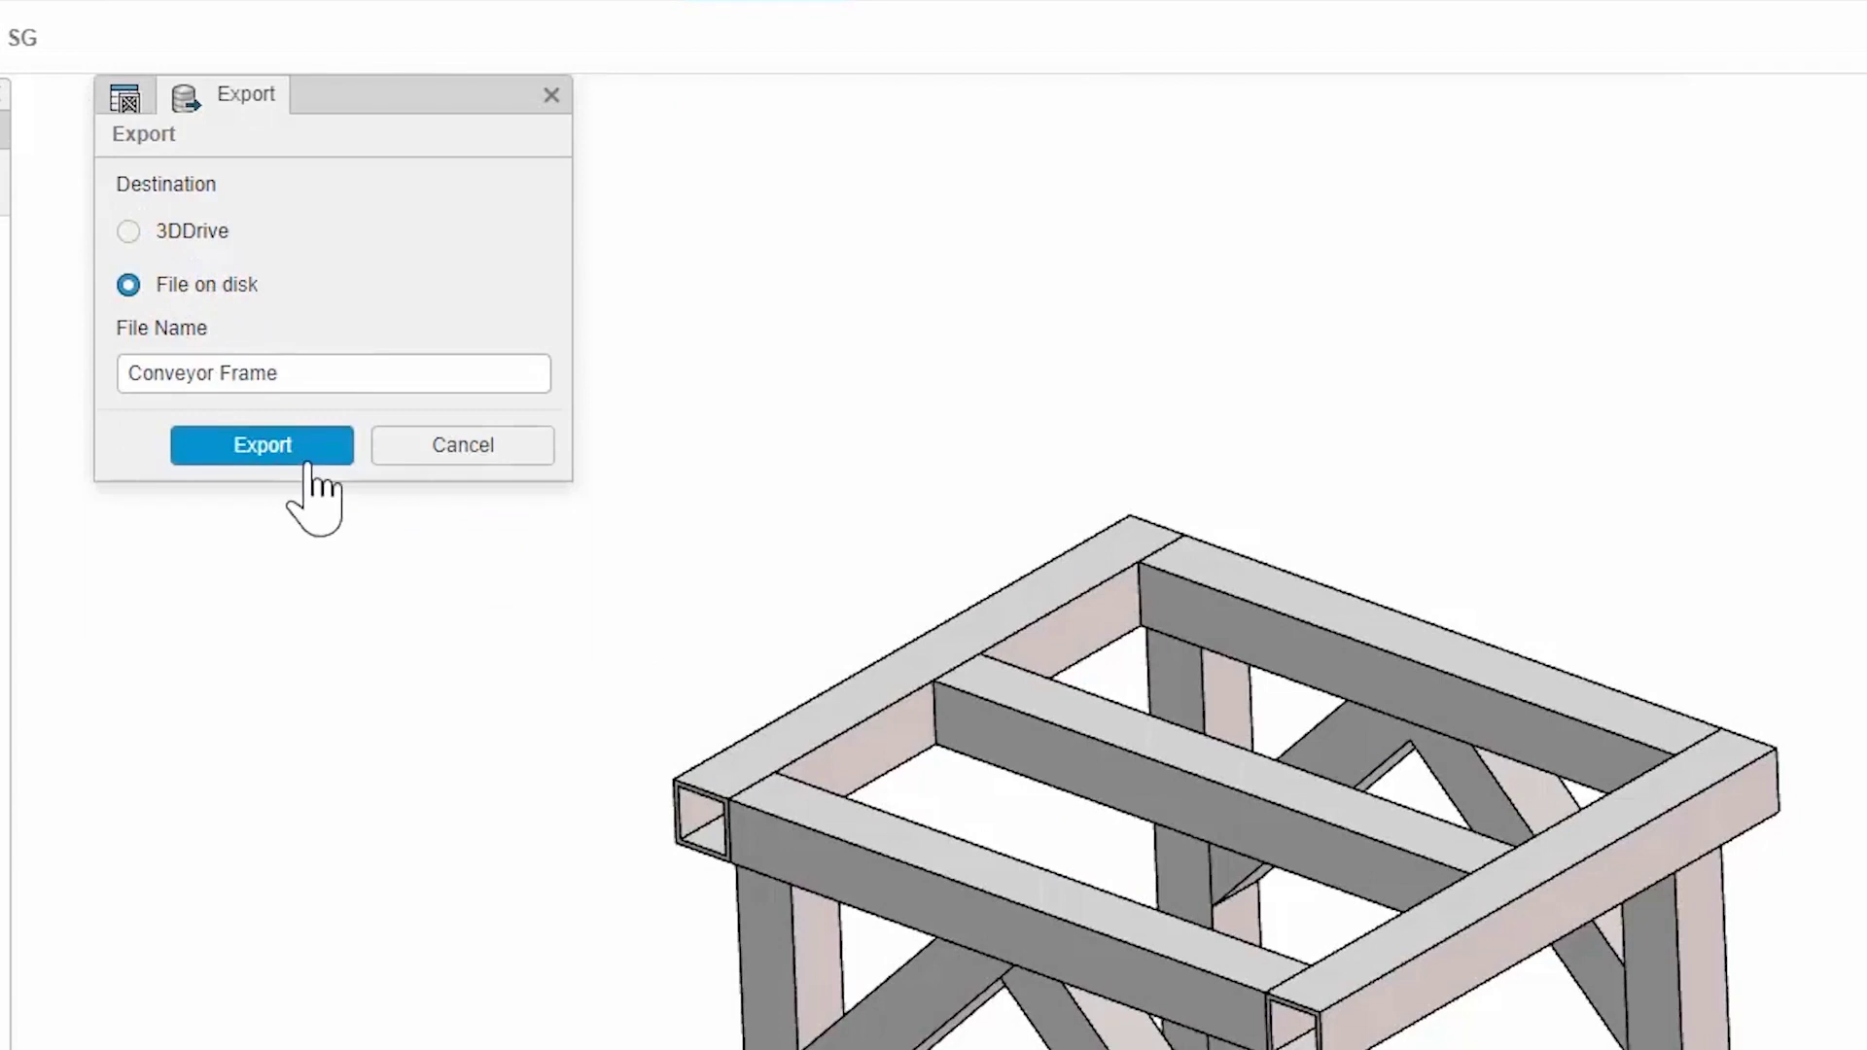
pyautogui.click(423, 445)
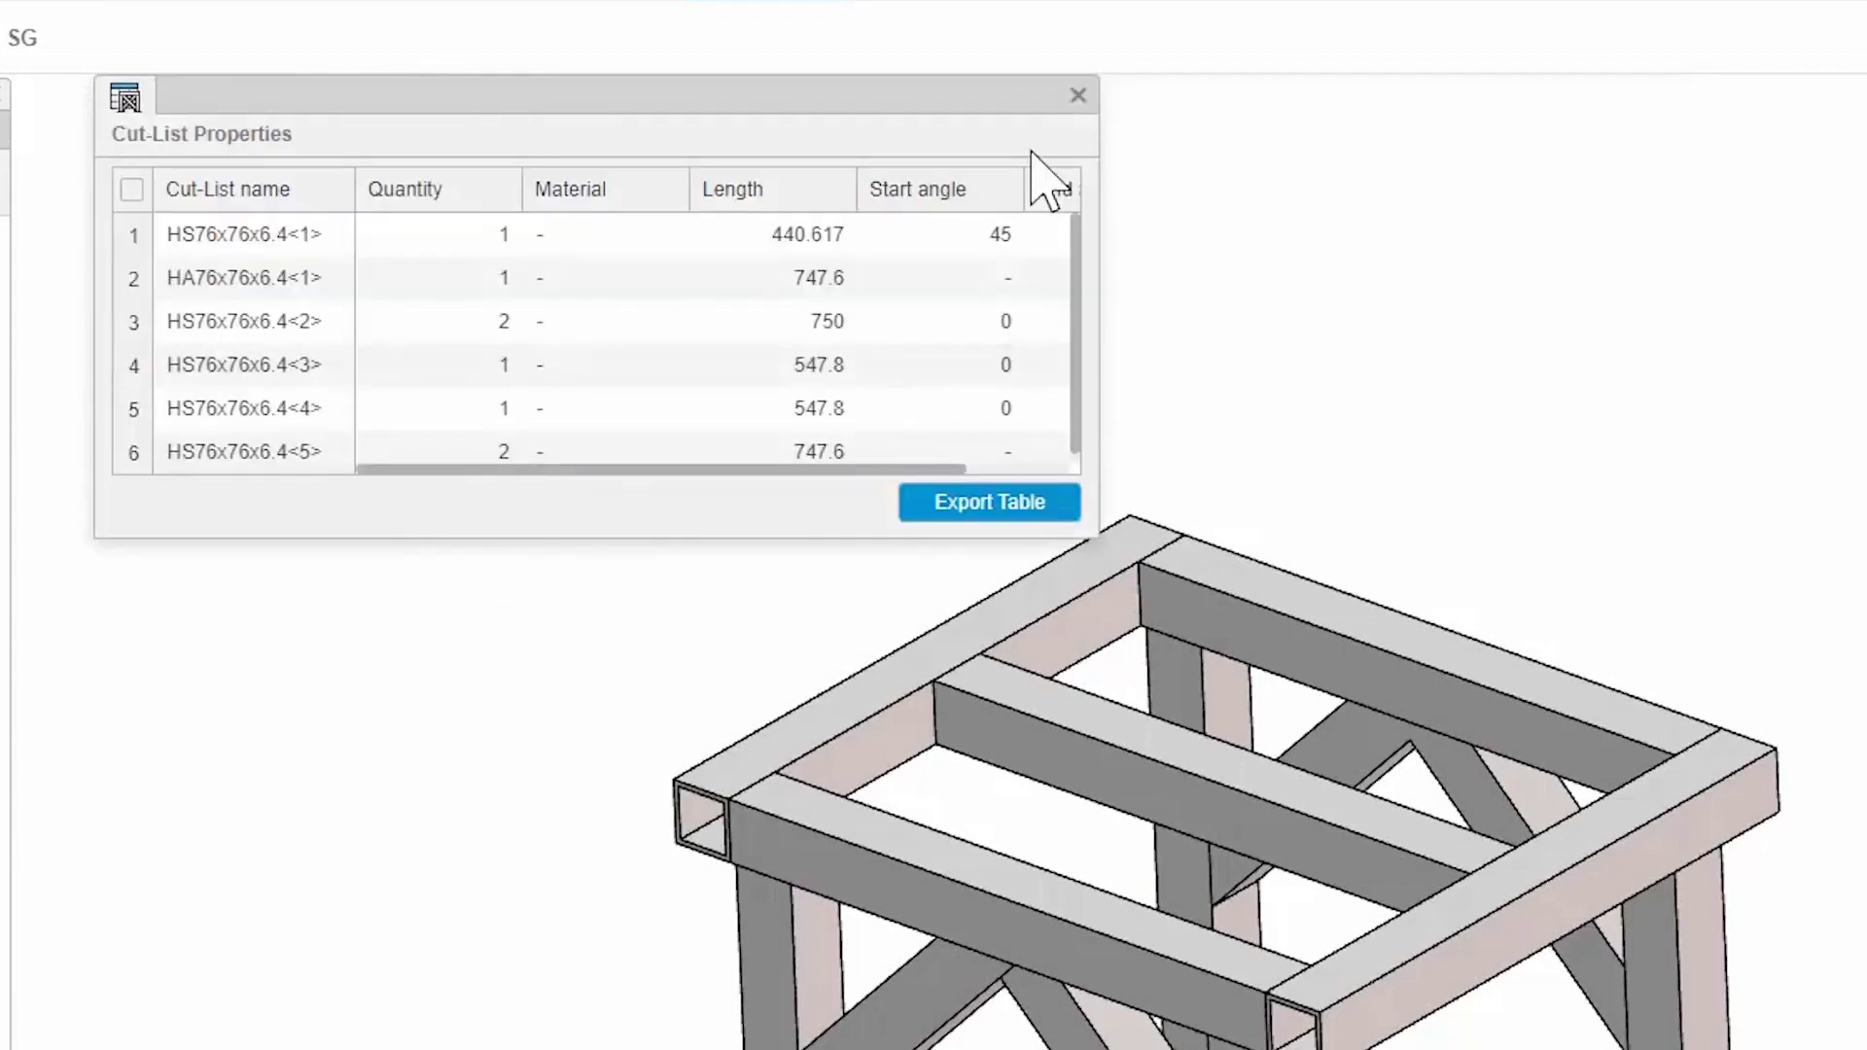
pyautogui.click(1065, 103)
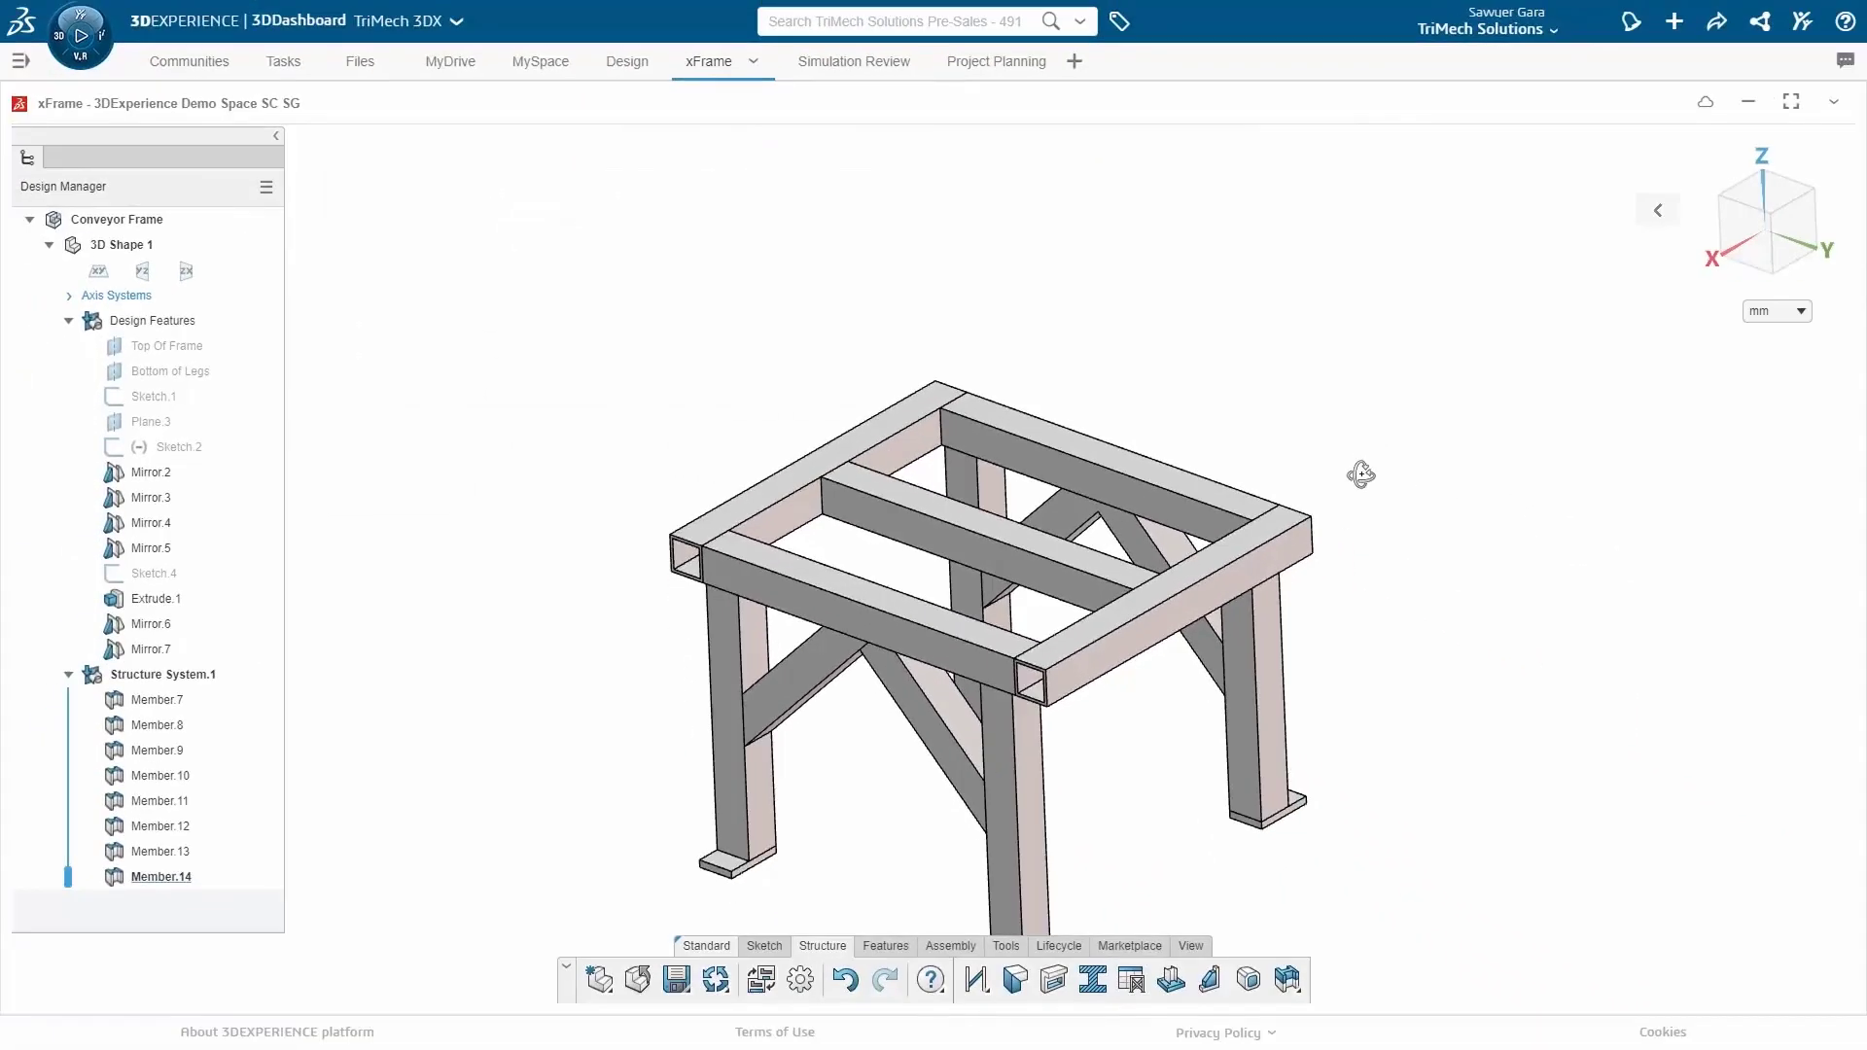
pyautogui.click(677, 980)
# Step: Open the Build Conveyor Frame task, search 'conveyor f', add Conveyor Frame as deliverable, and save
pyautogui.click(293, 61)
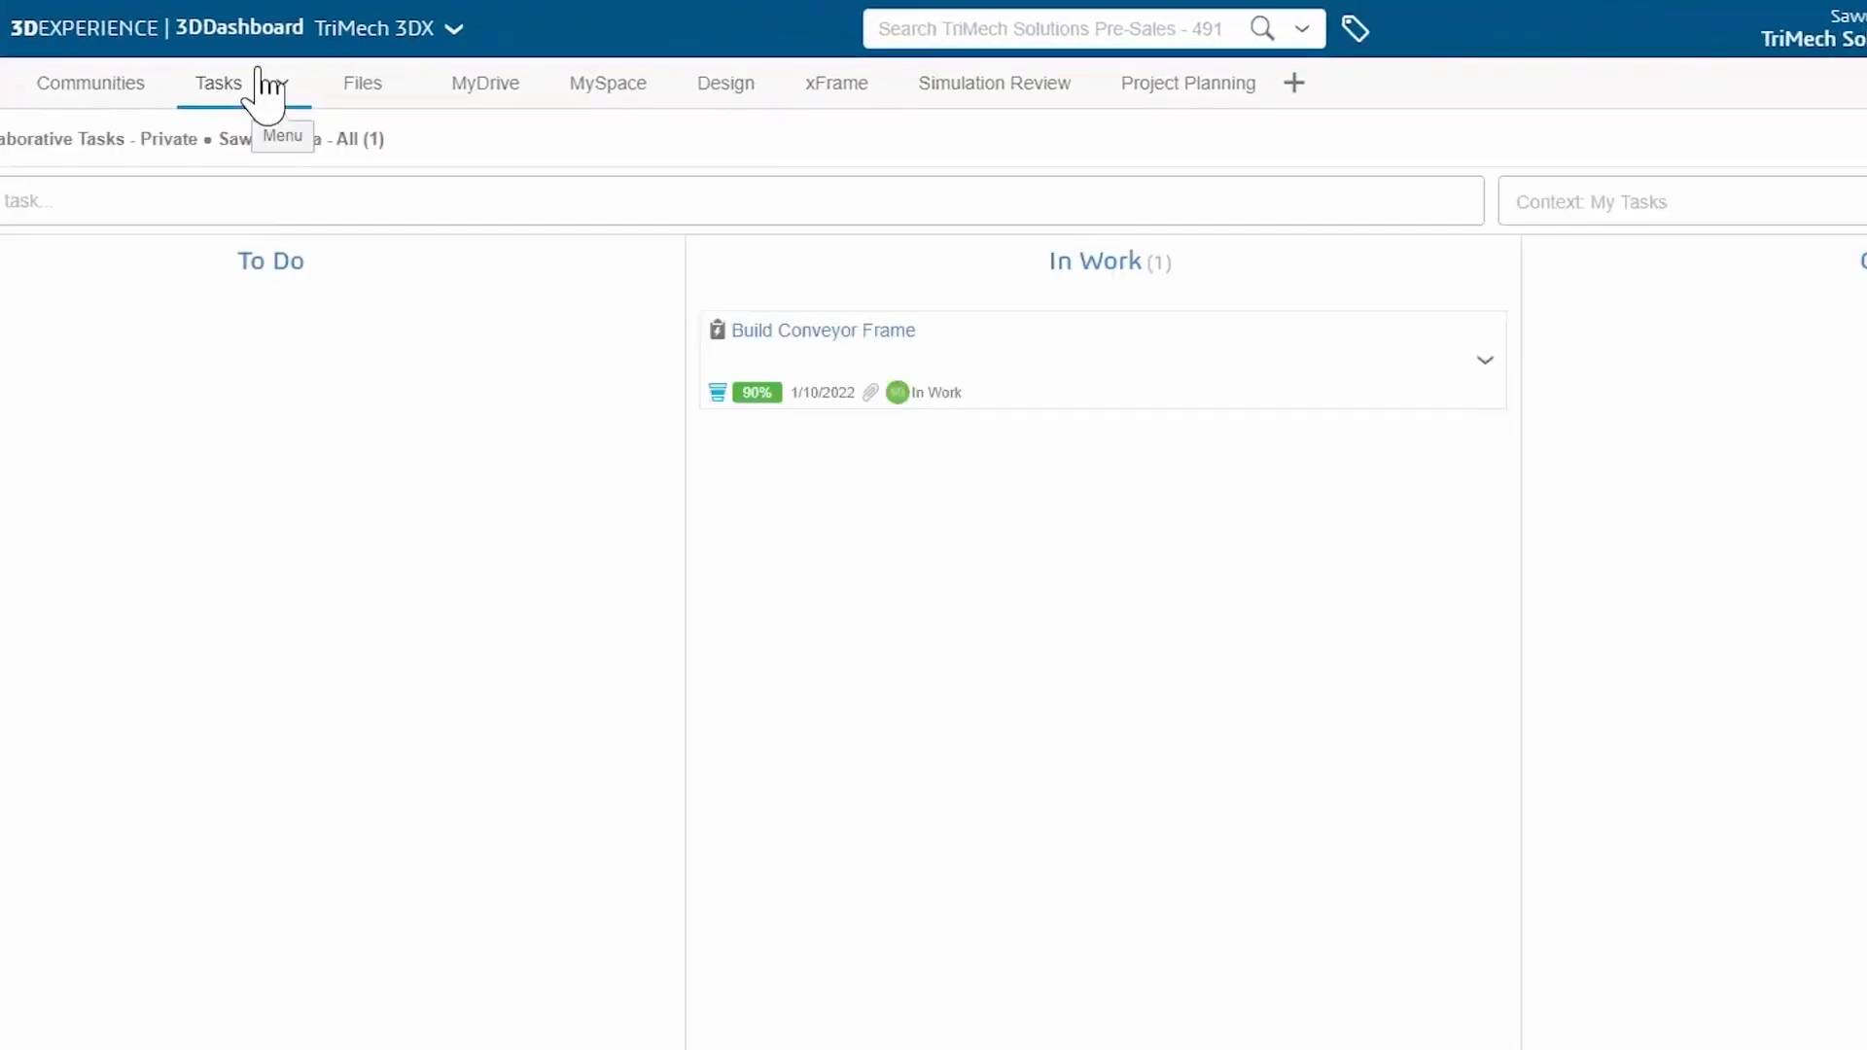
pyautogui.click(1215, 384)
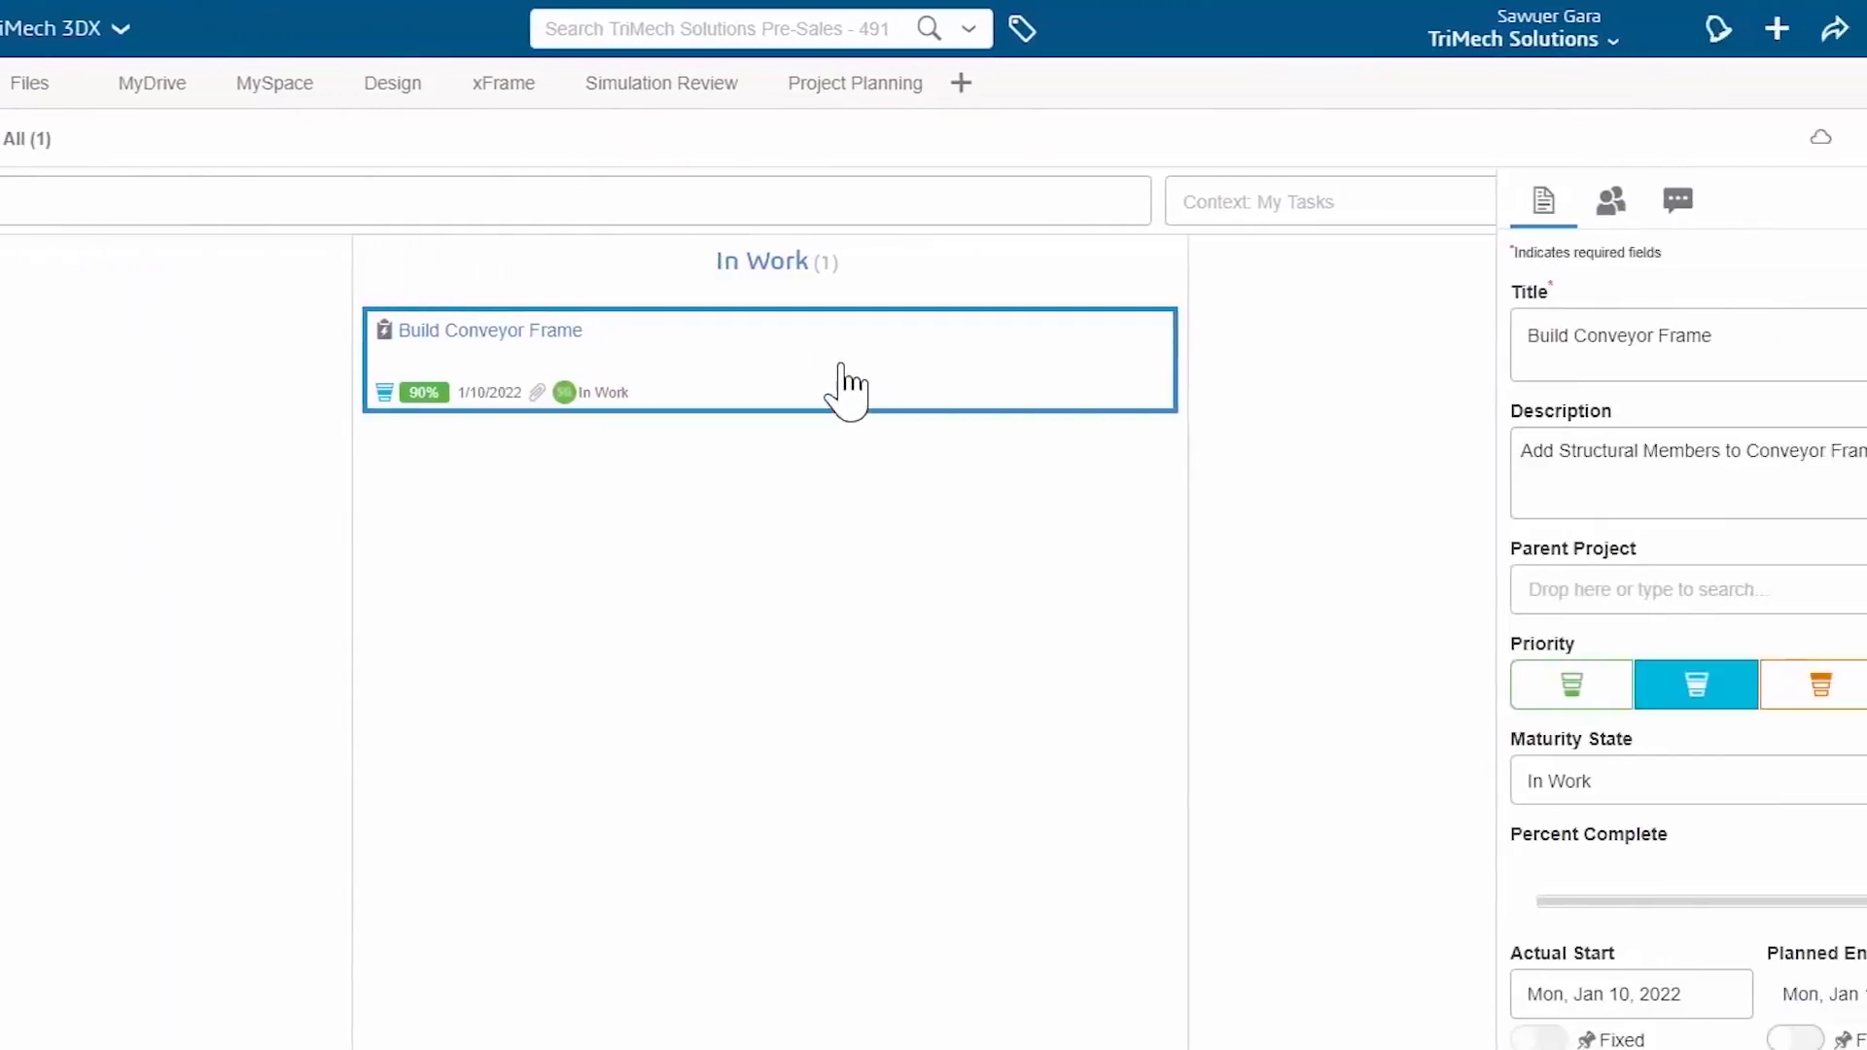
pyautogui.scroll(-3, 1597, 876)
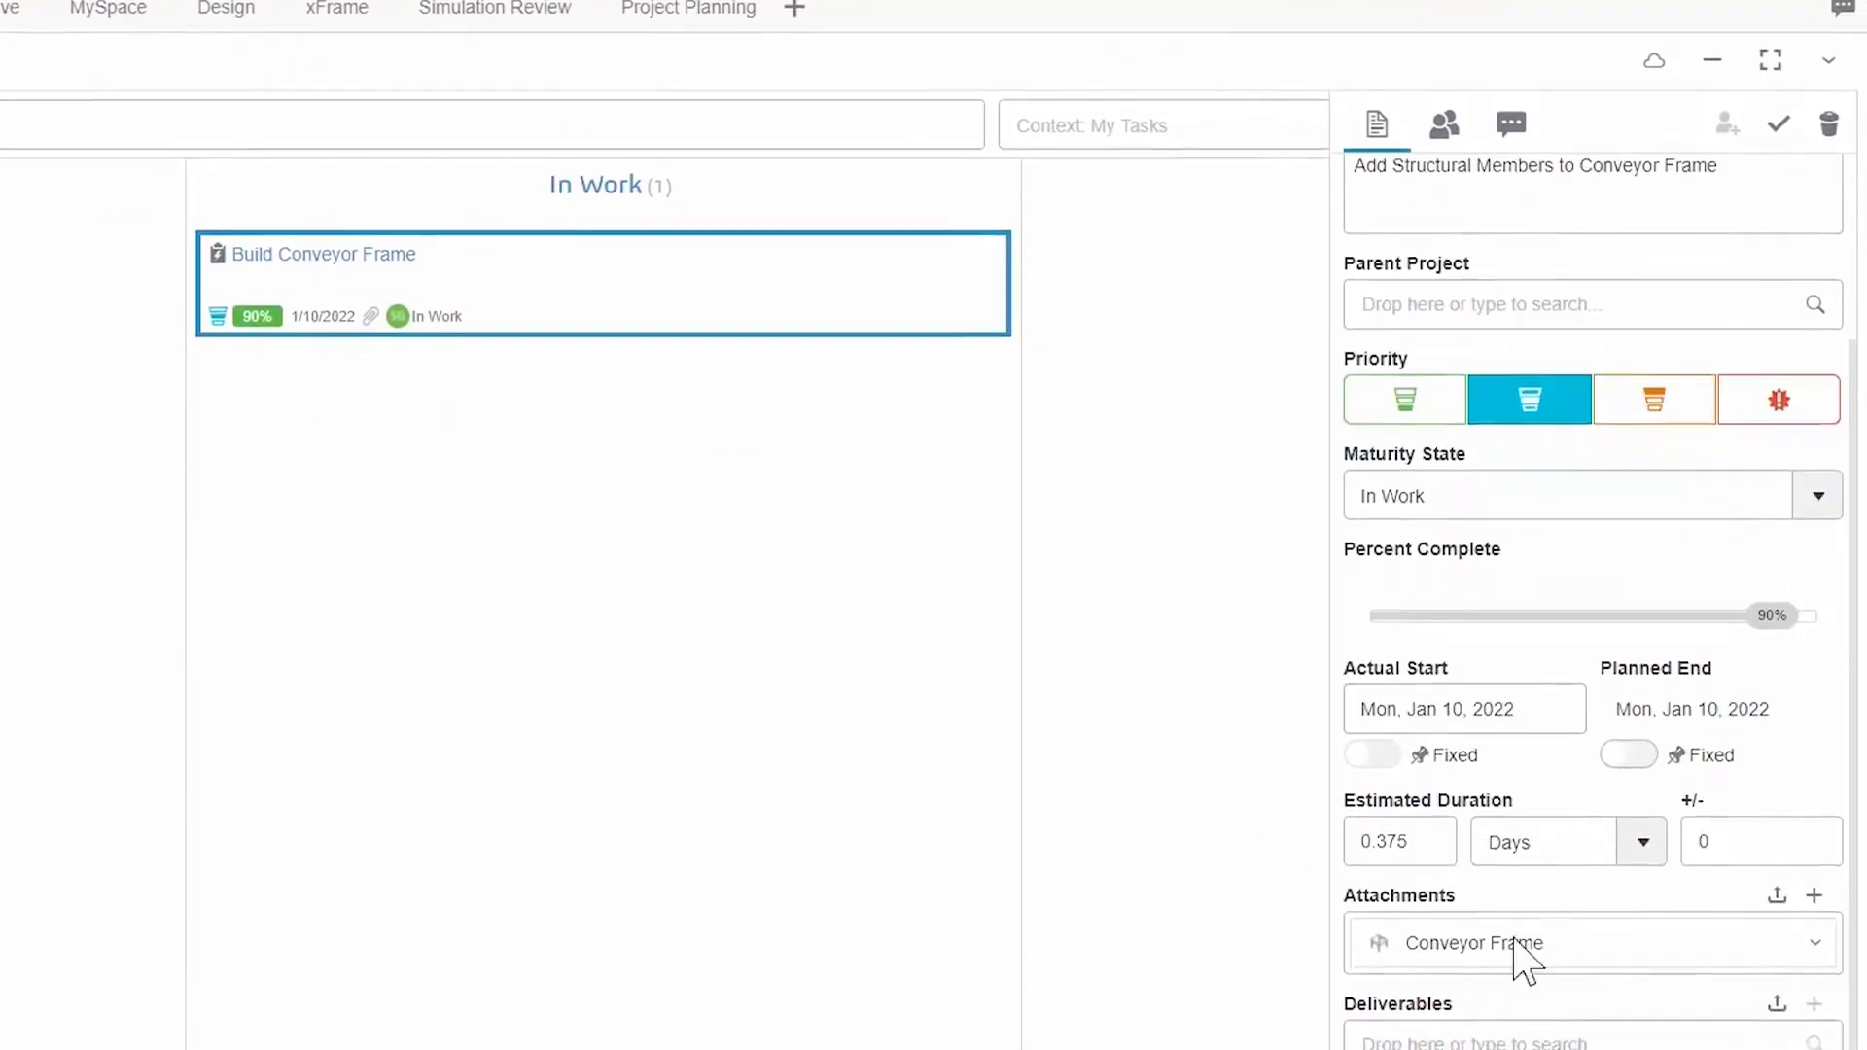
pyautogui.click(1741, 1045)
pyautogui.write('c')
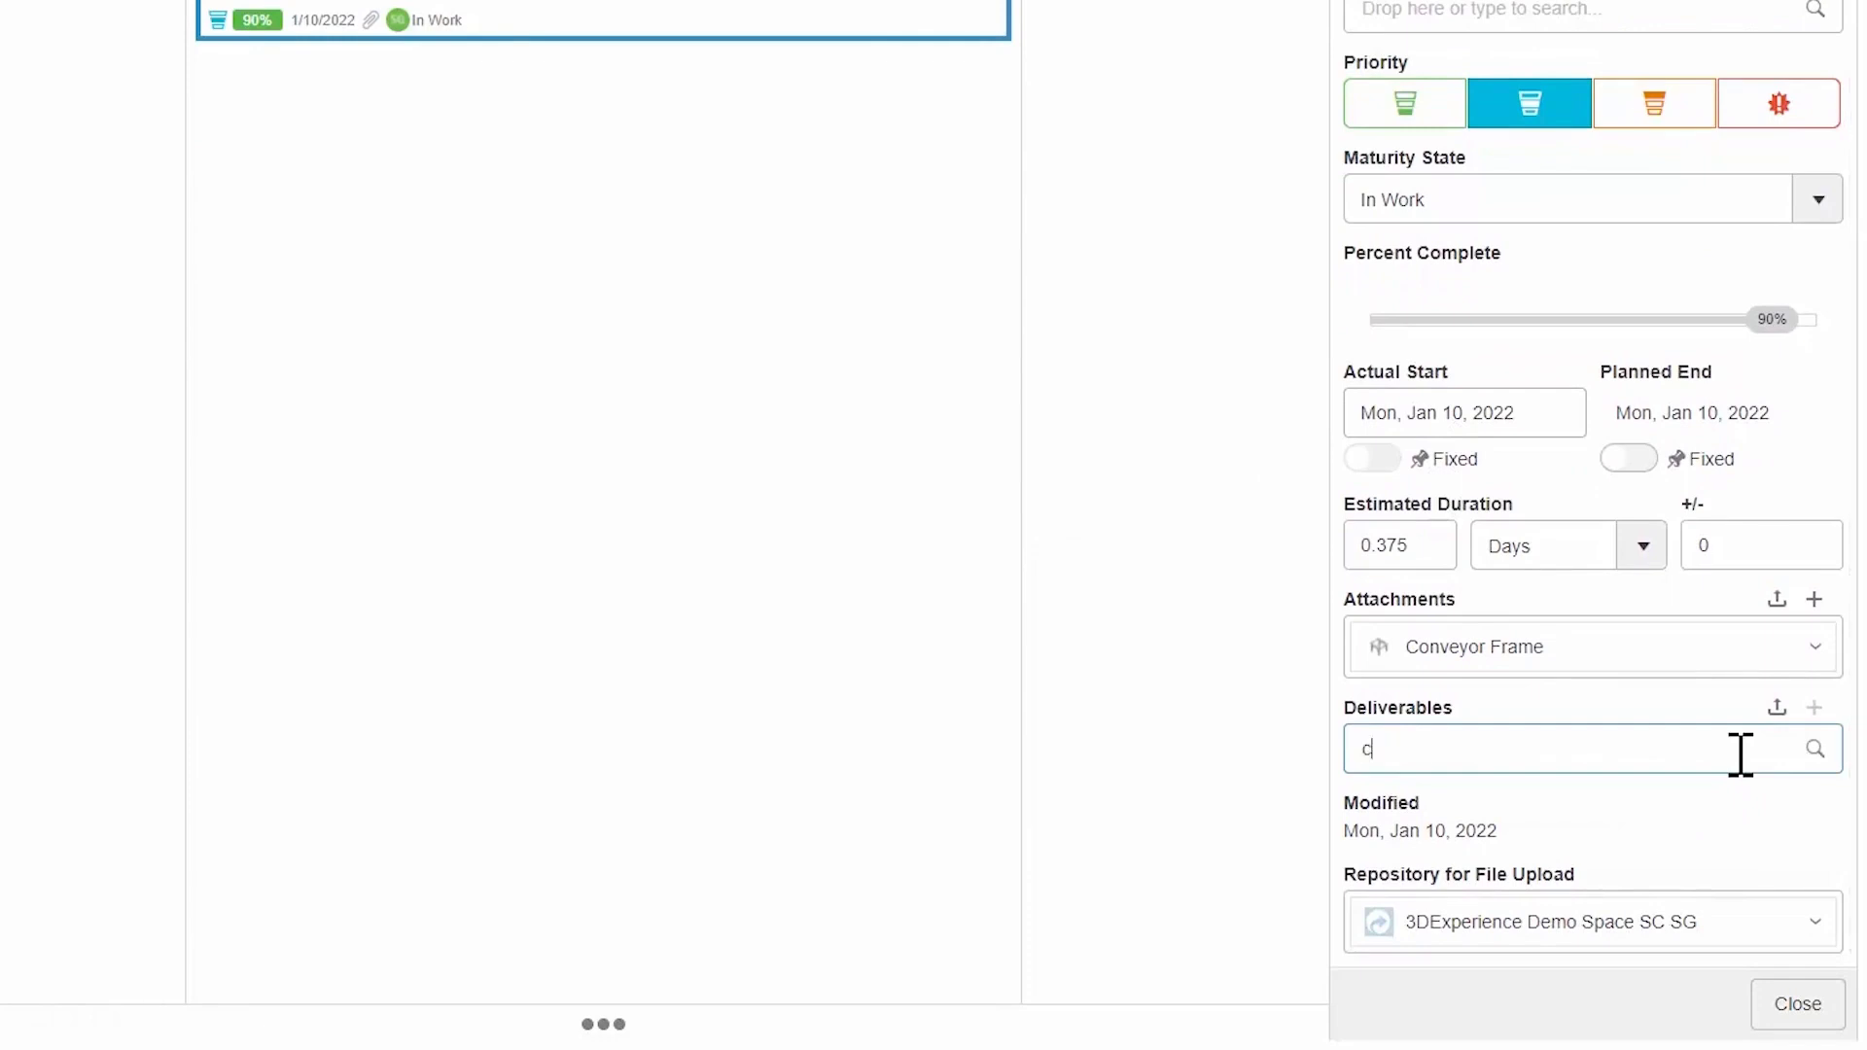
pyautogui.write('onveyor frame')
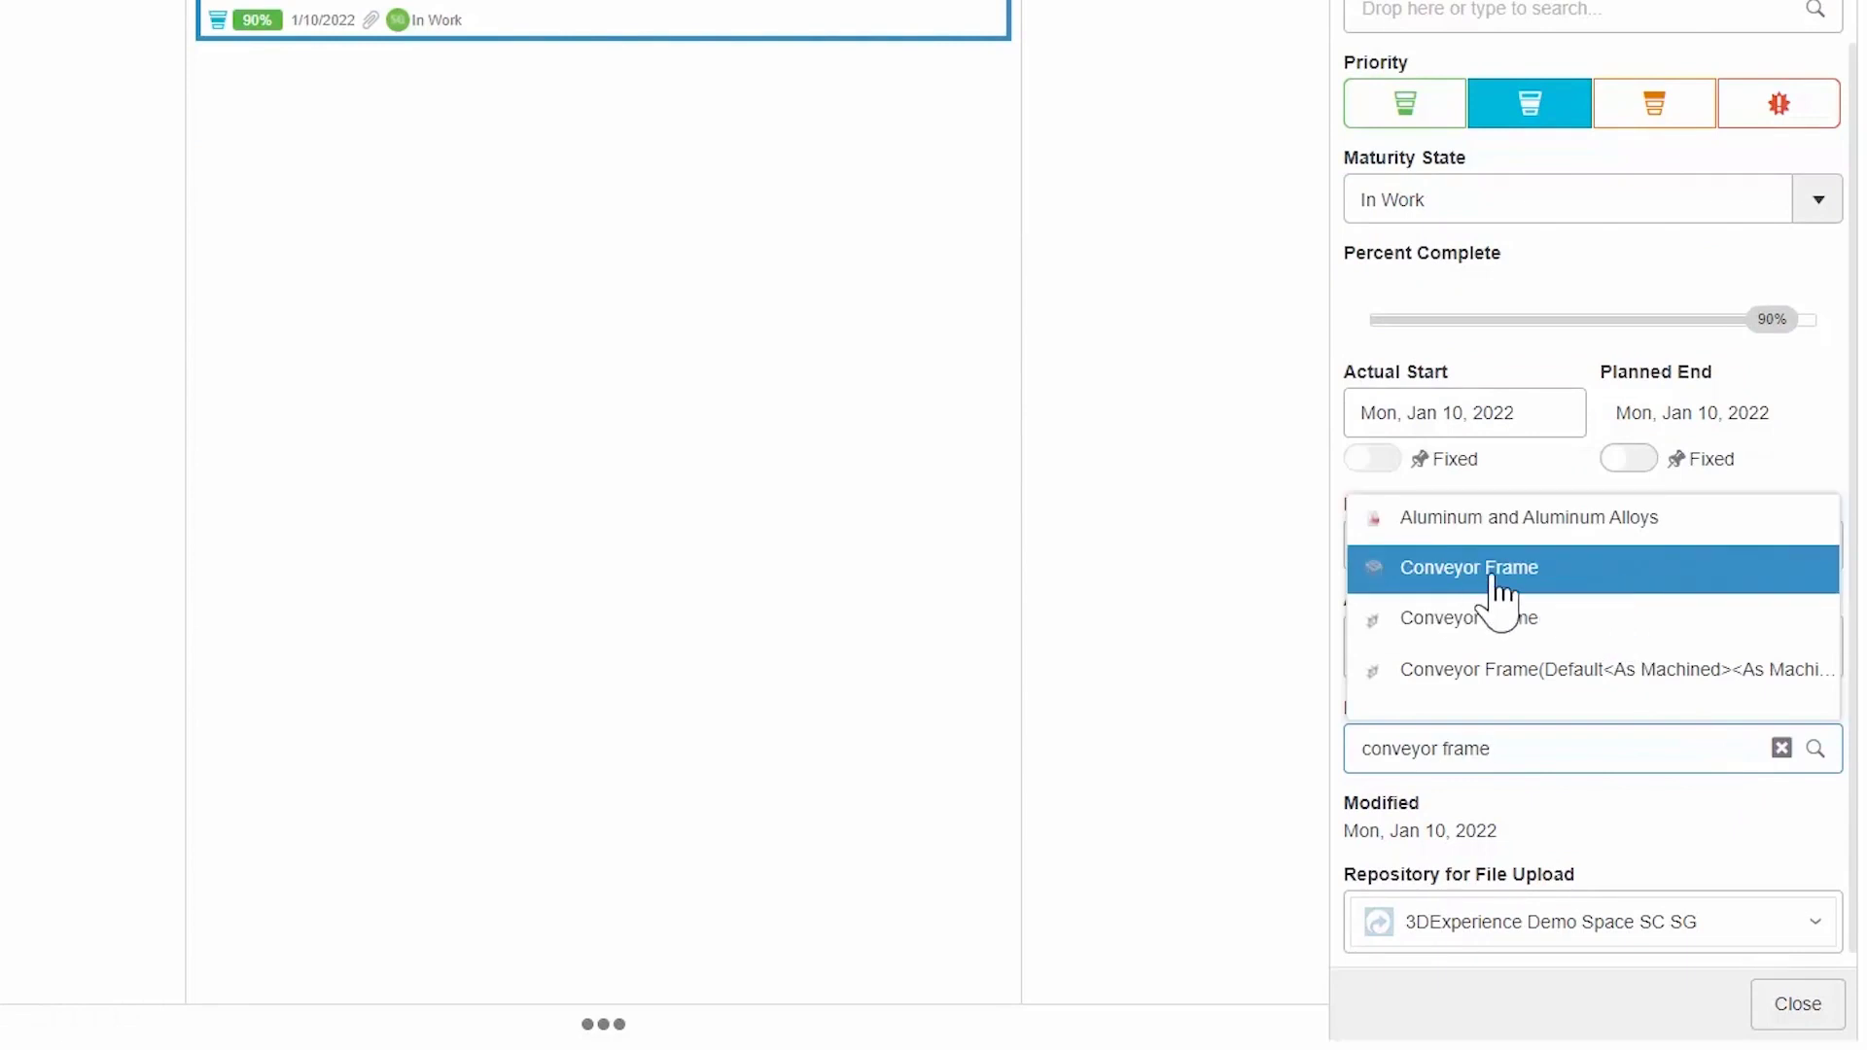
pyautogui.click(1496, 583)
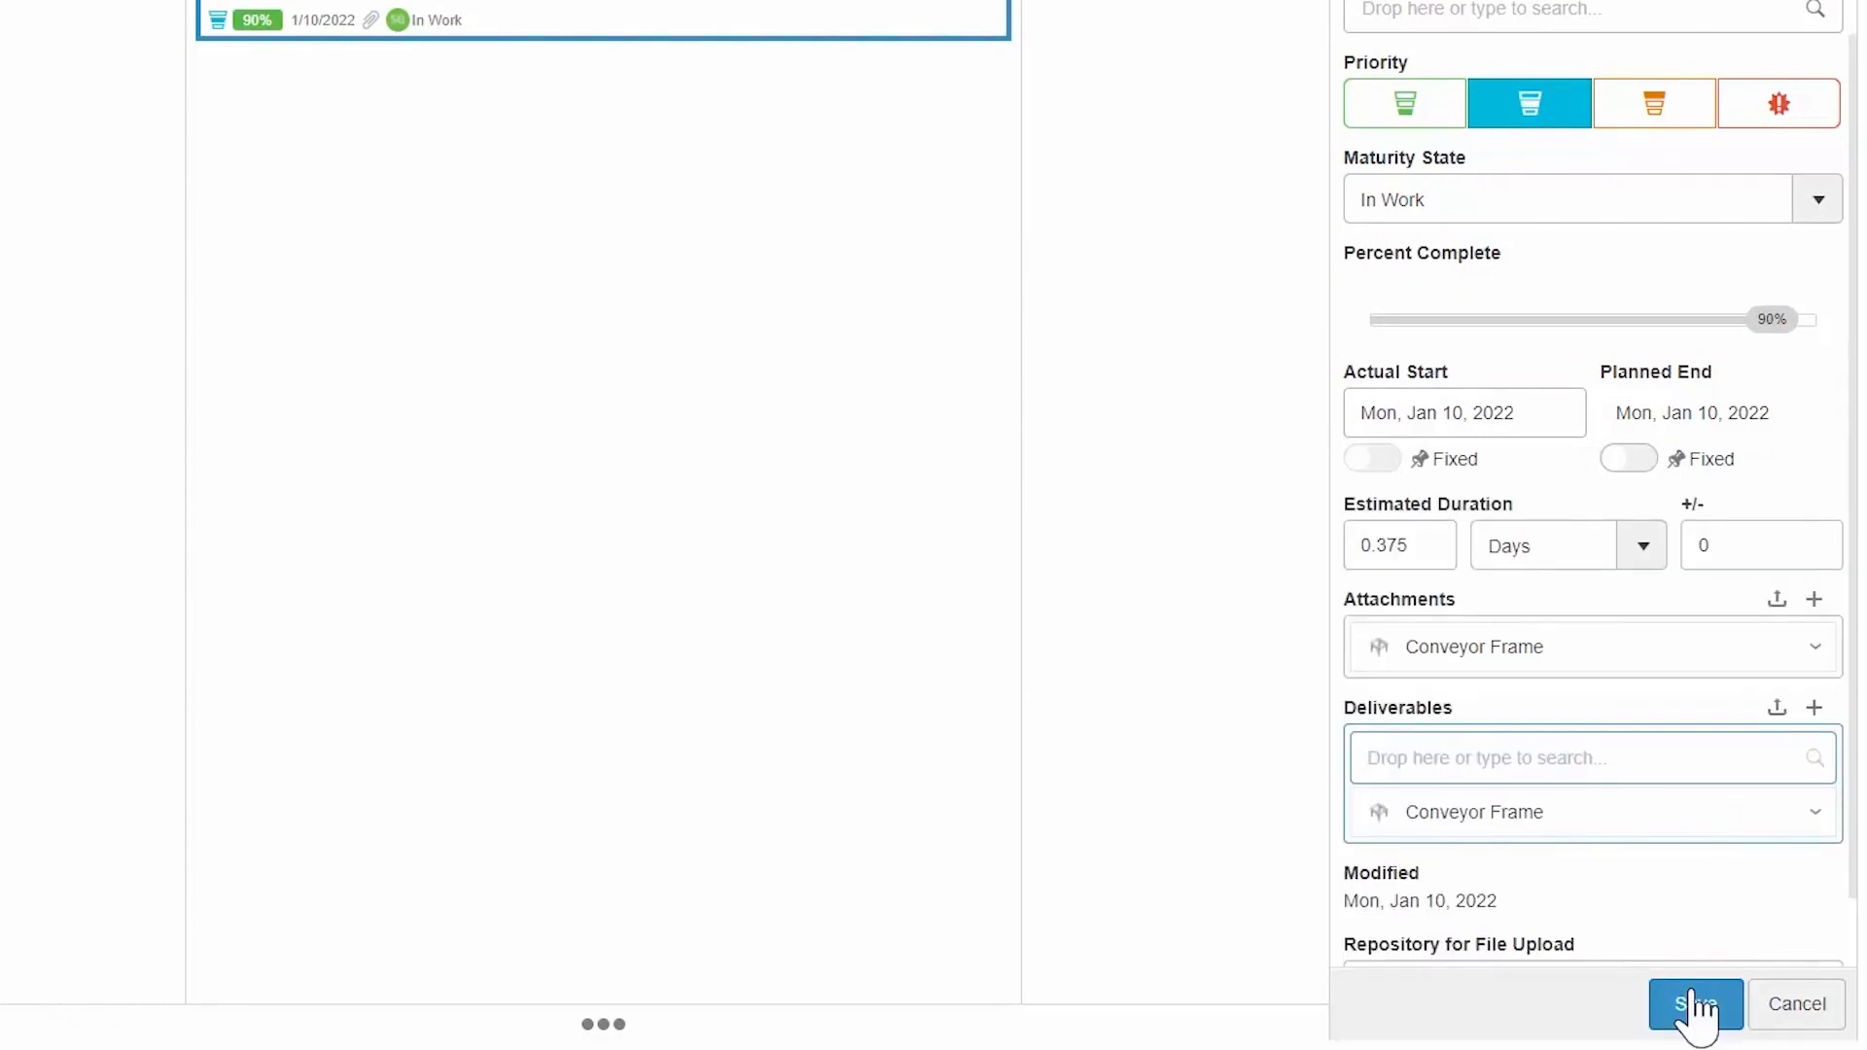
pyautogui.click(1694, 1006)
pyautogui.scroll(2, 1469, 890)
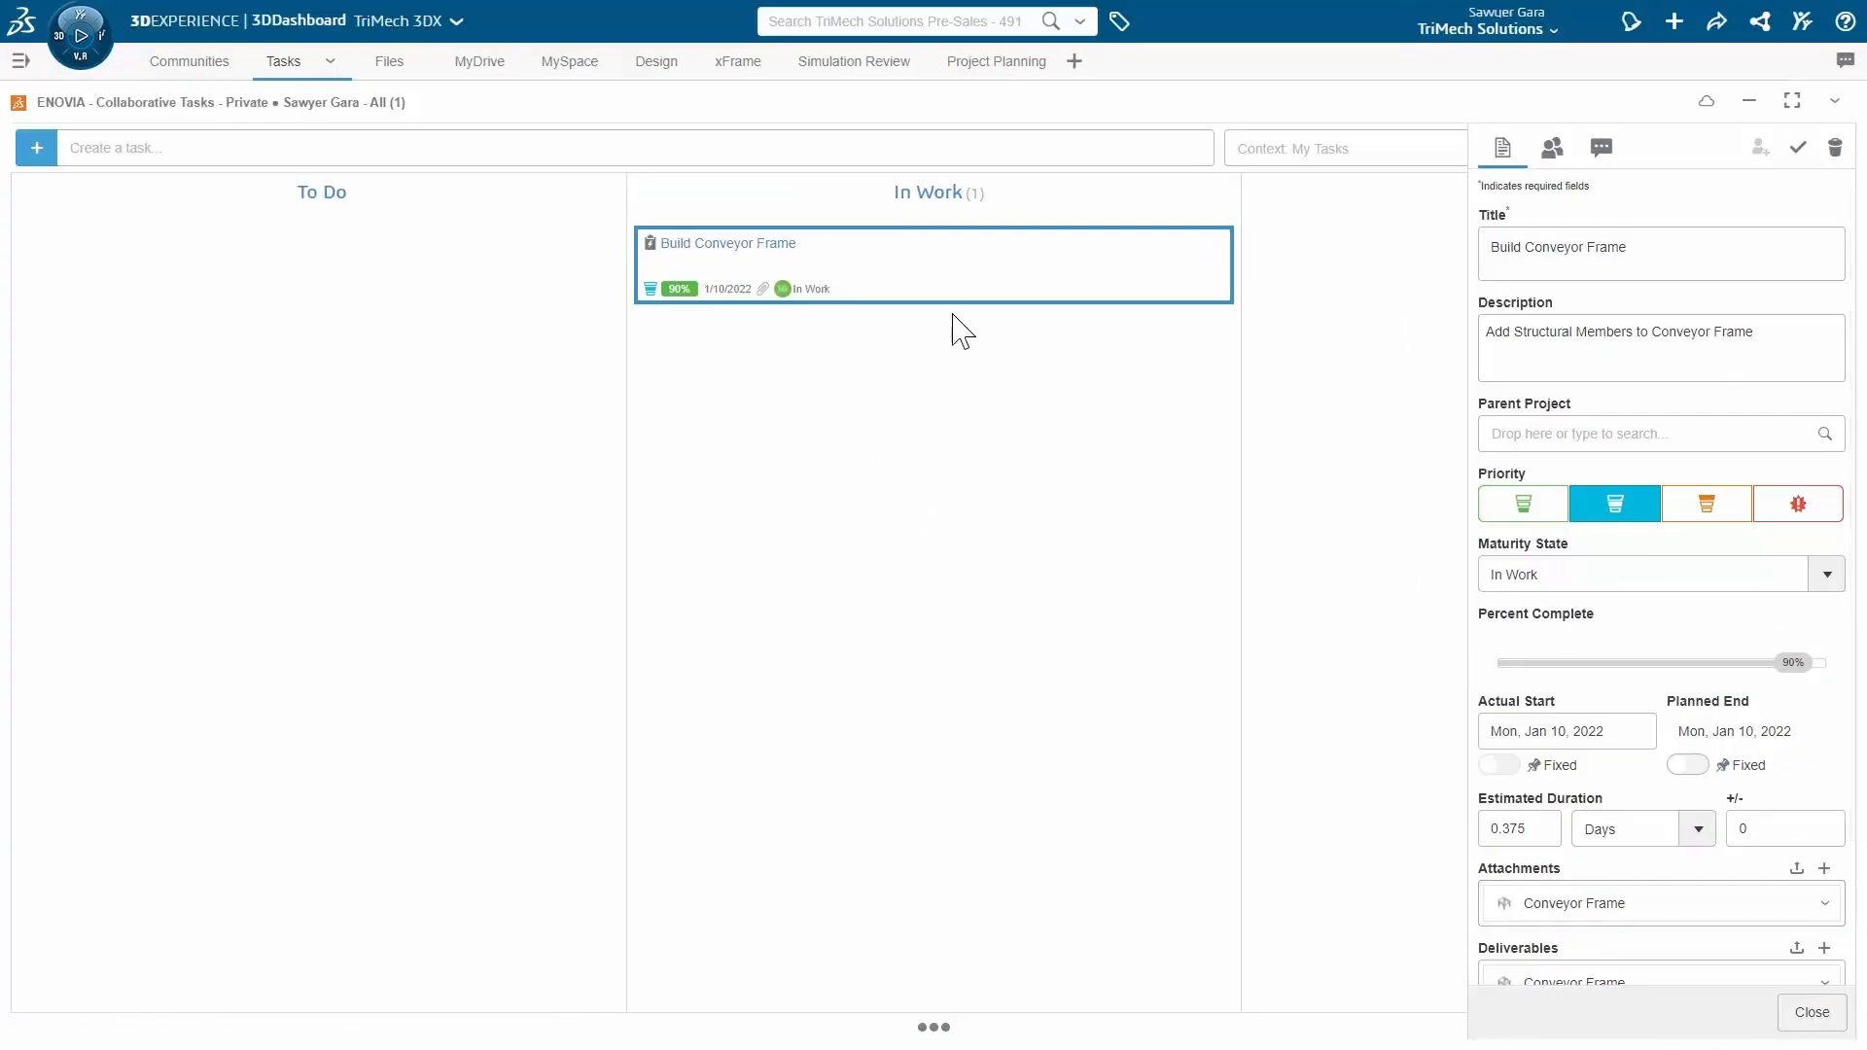
# Step: Move Build Conveyor Frame from In Work to Completed and open its properties
pyautogui.moveTo(958, 297); pyautogui.dragTo(1246, 550)
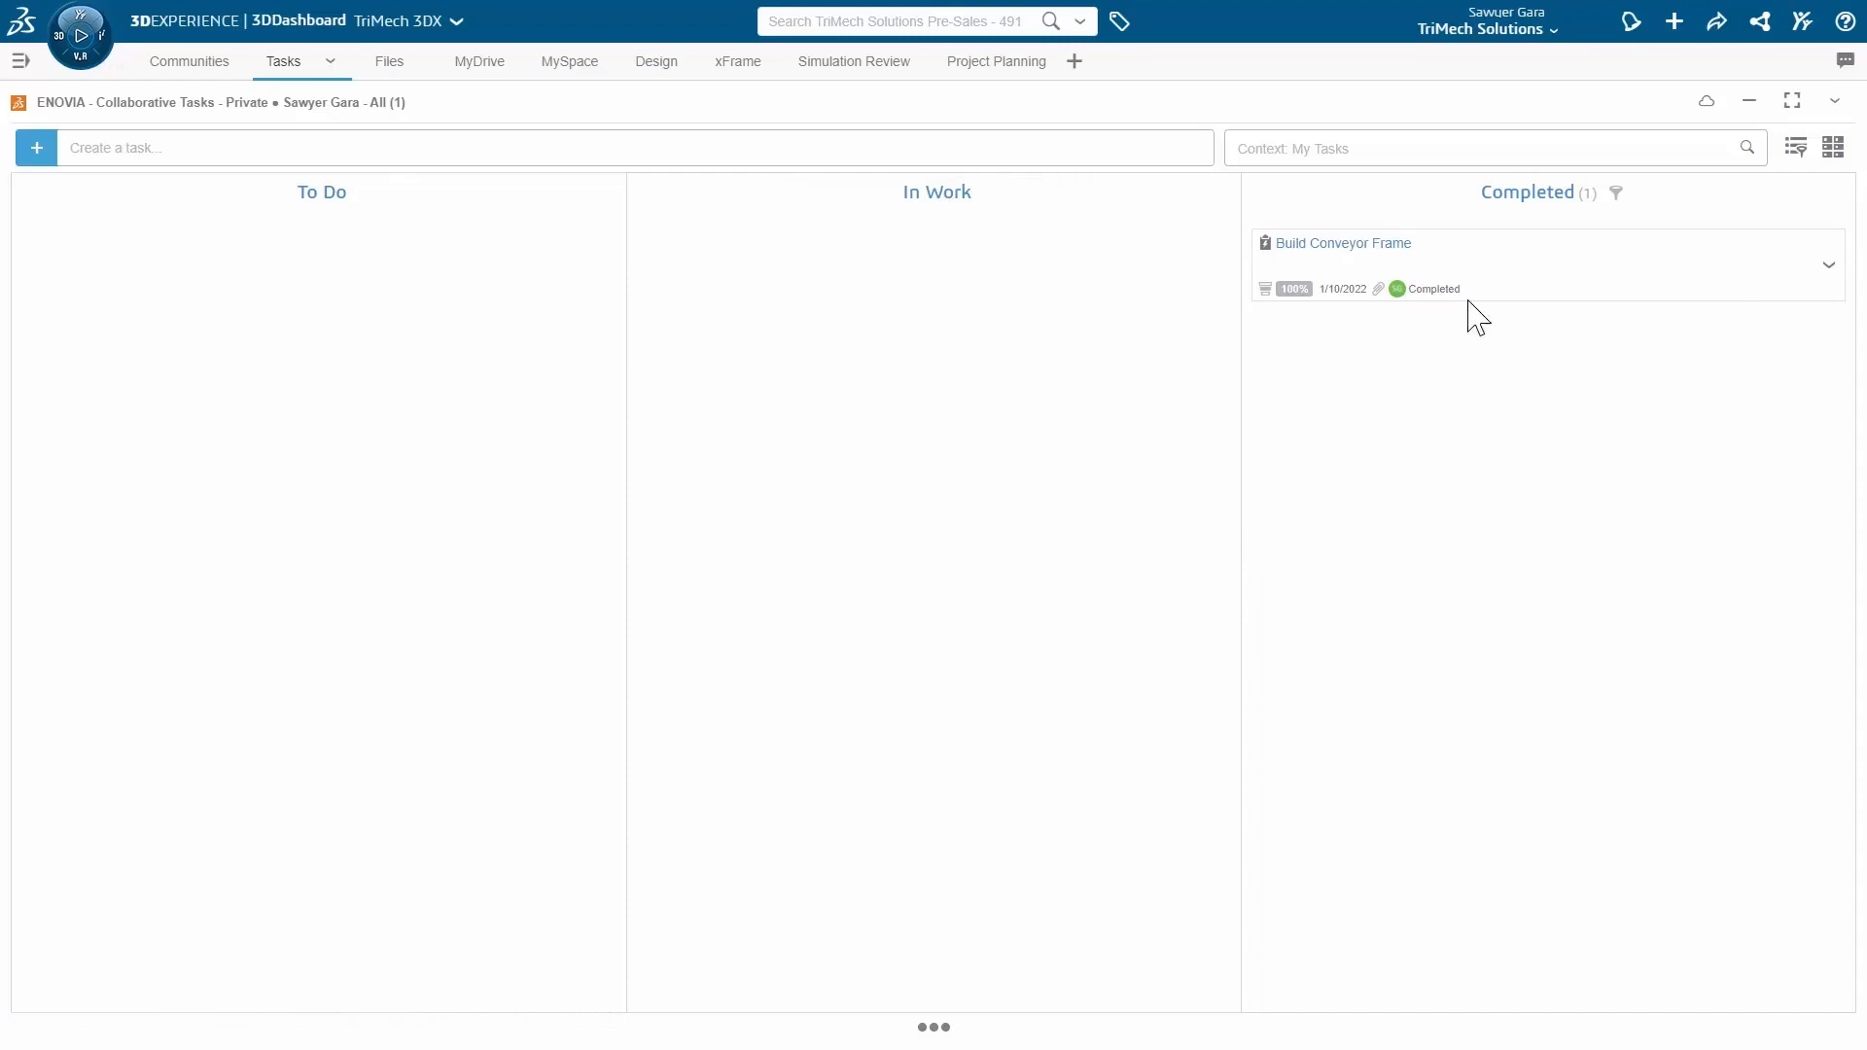
pyautogui.click(1509, 275)
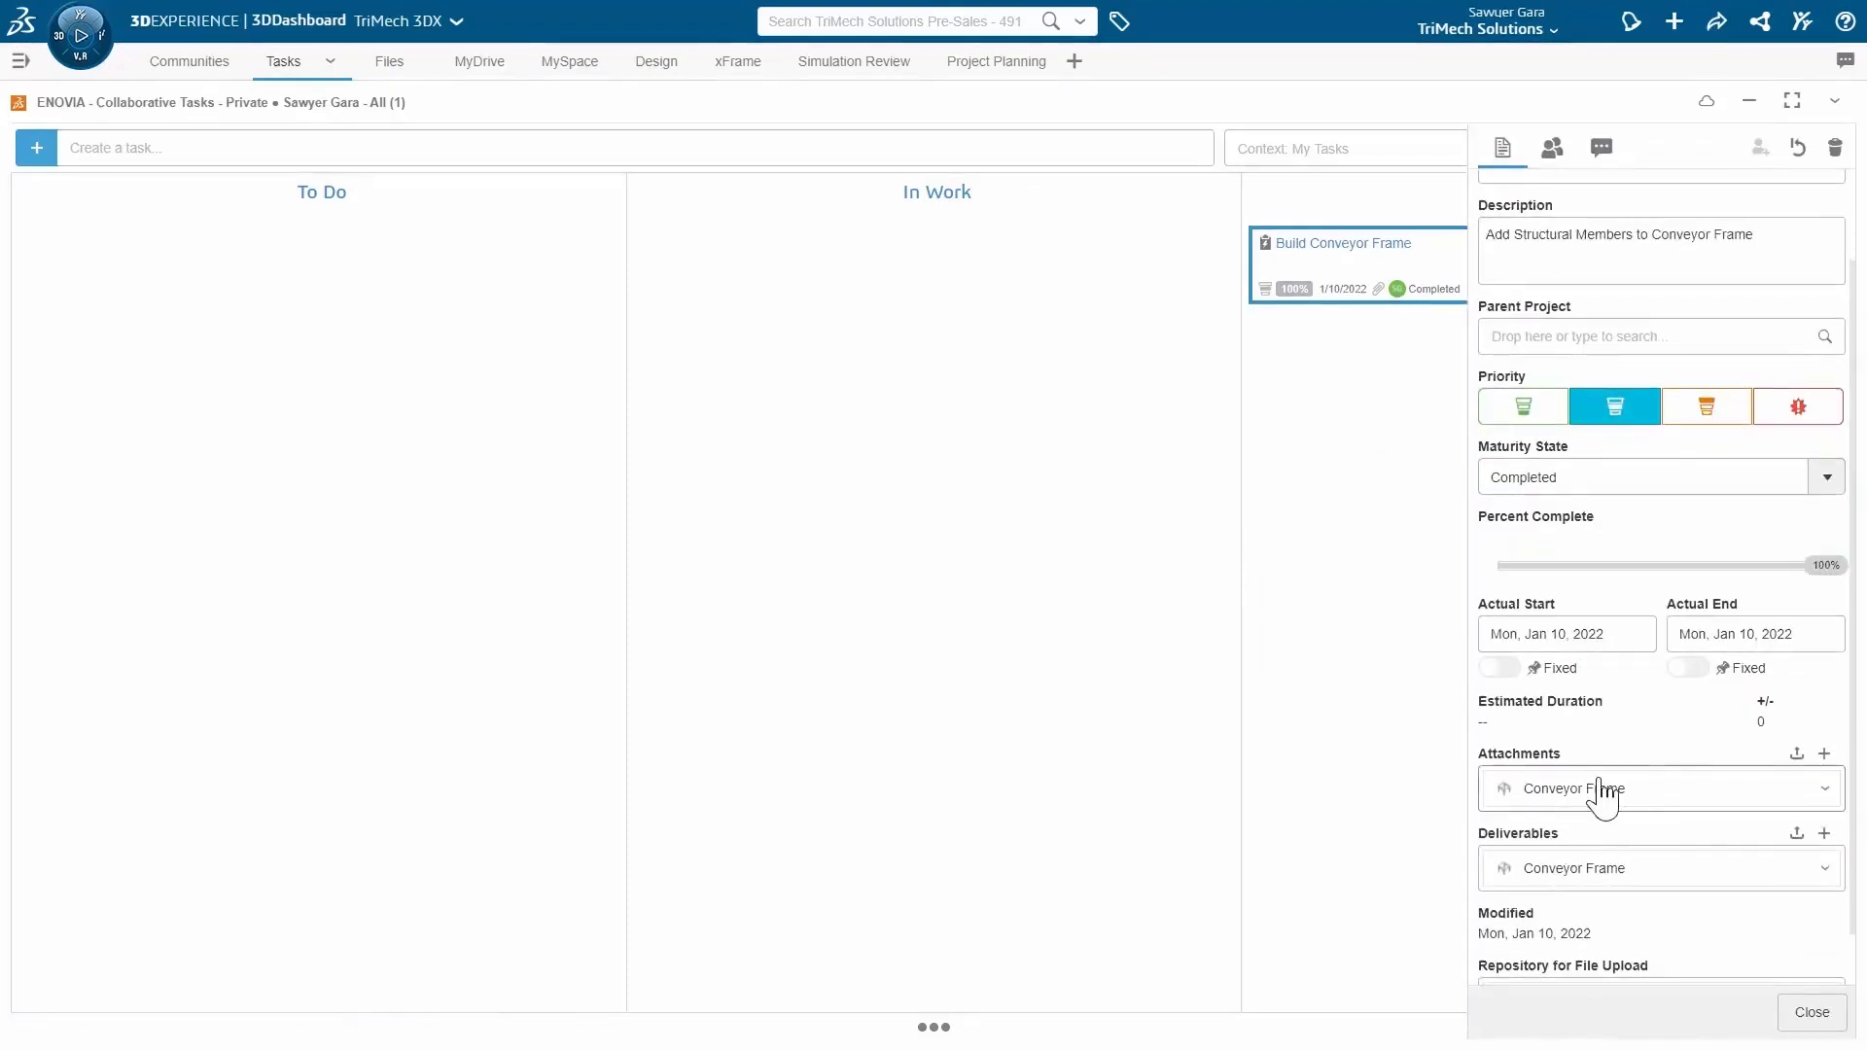